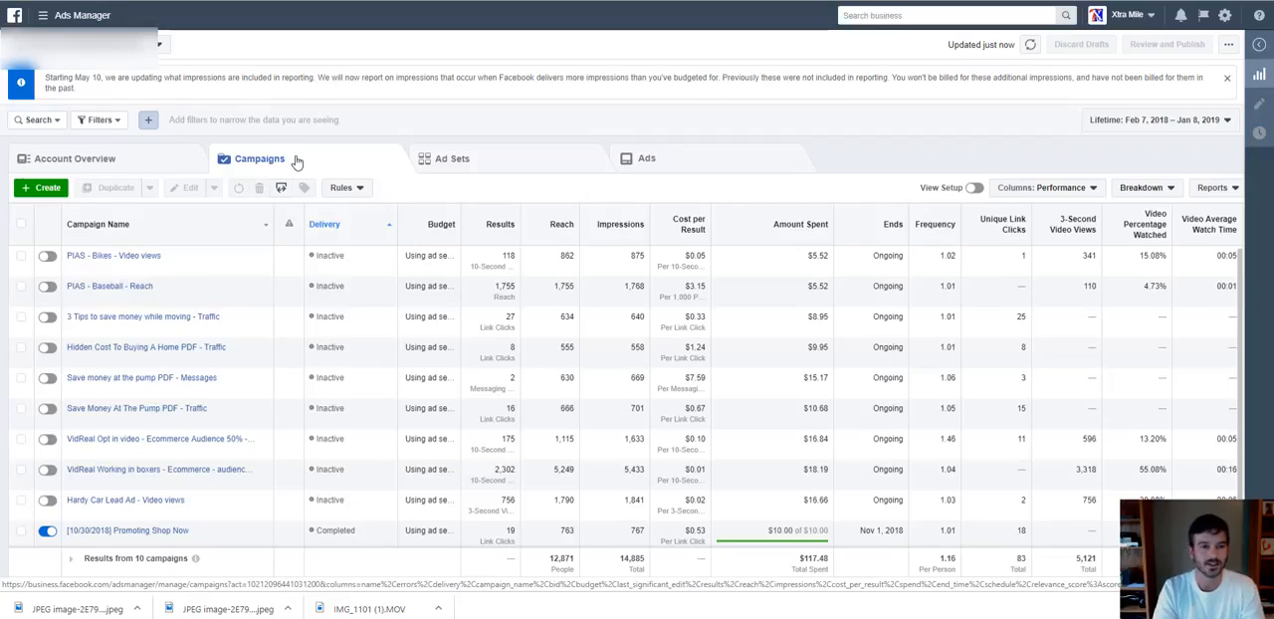
Look through the account's ad set and ad lists, and return to the campaigns list.
left_click(482, 162)
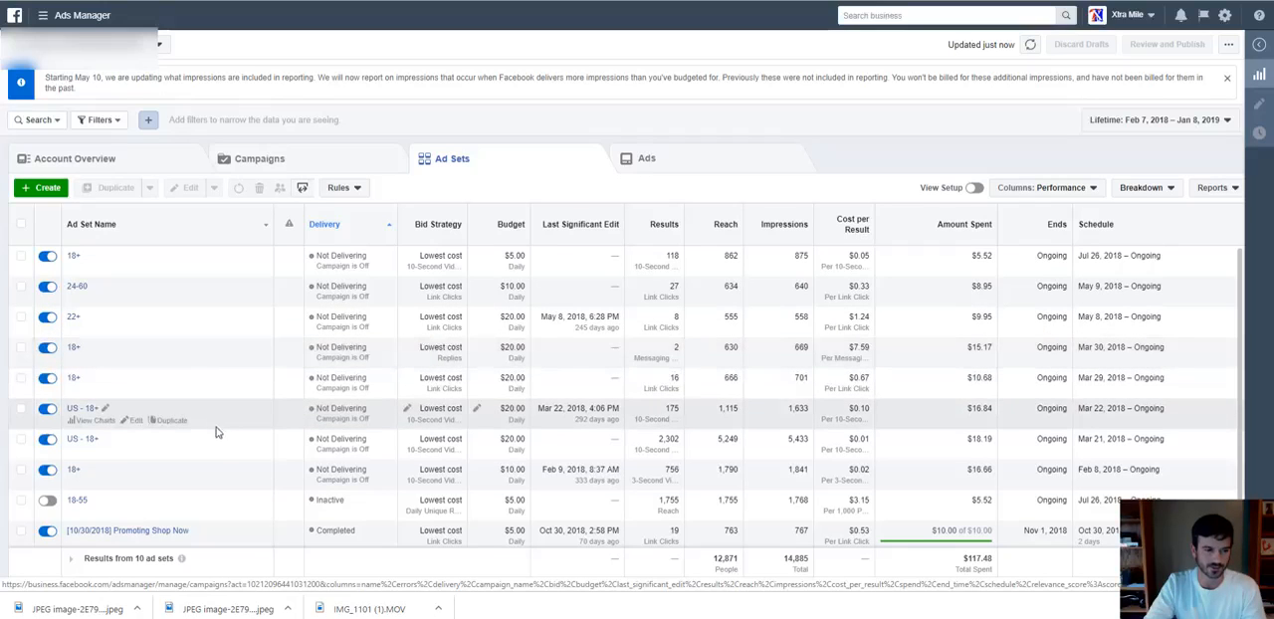
left_click(669, 164)
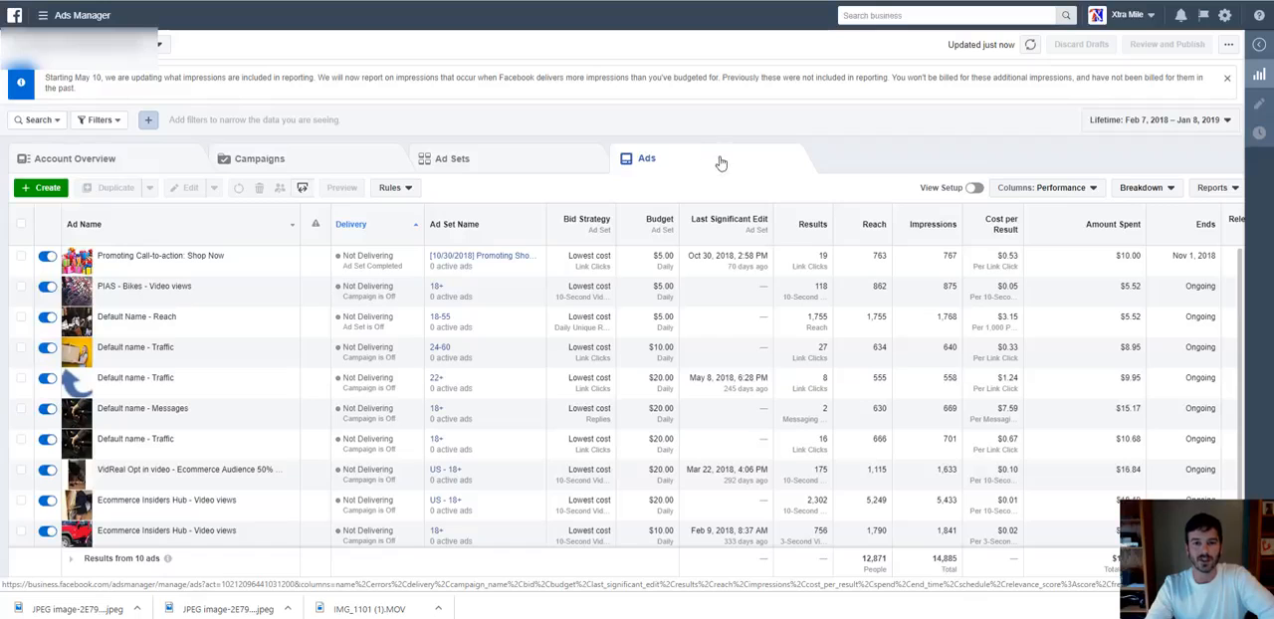
left_click(338, 157)
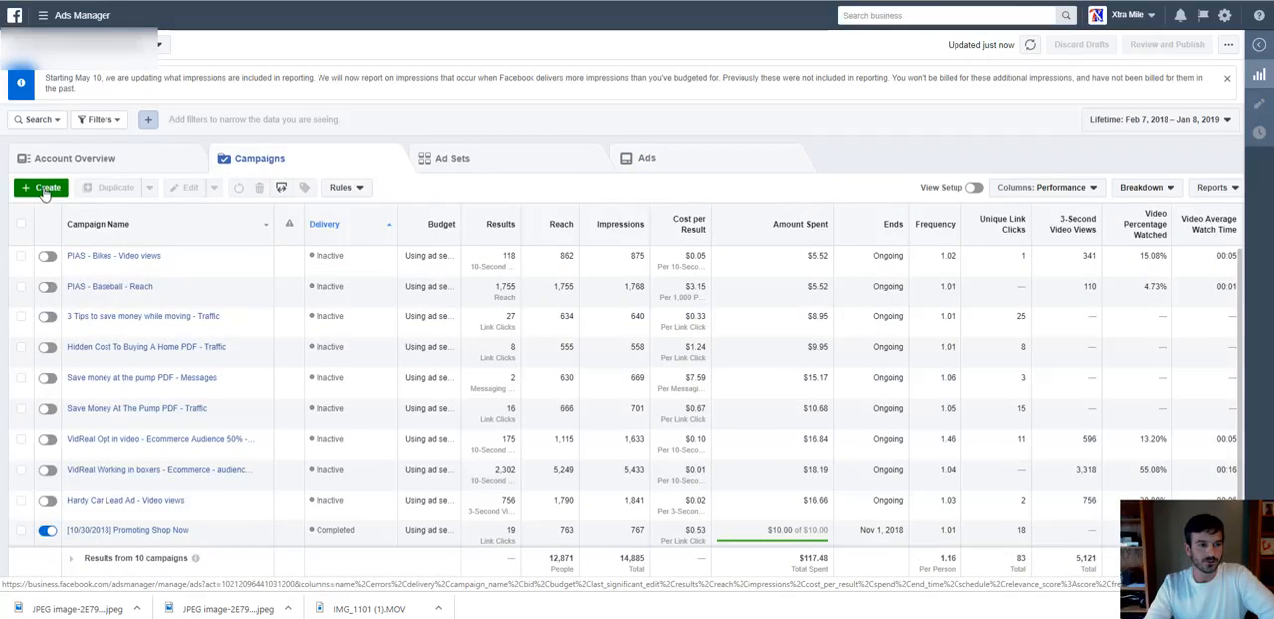
Create a new campaign with the Traffic objective, named "20% Off - men and women 18-36 - Traffic", and continue to its ad set.
left_click(44, 189)
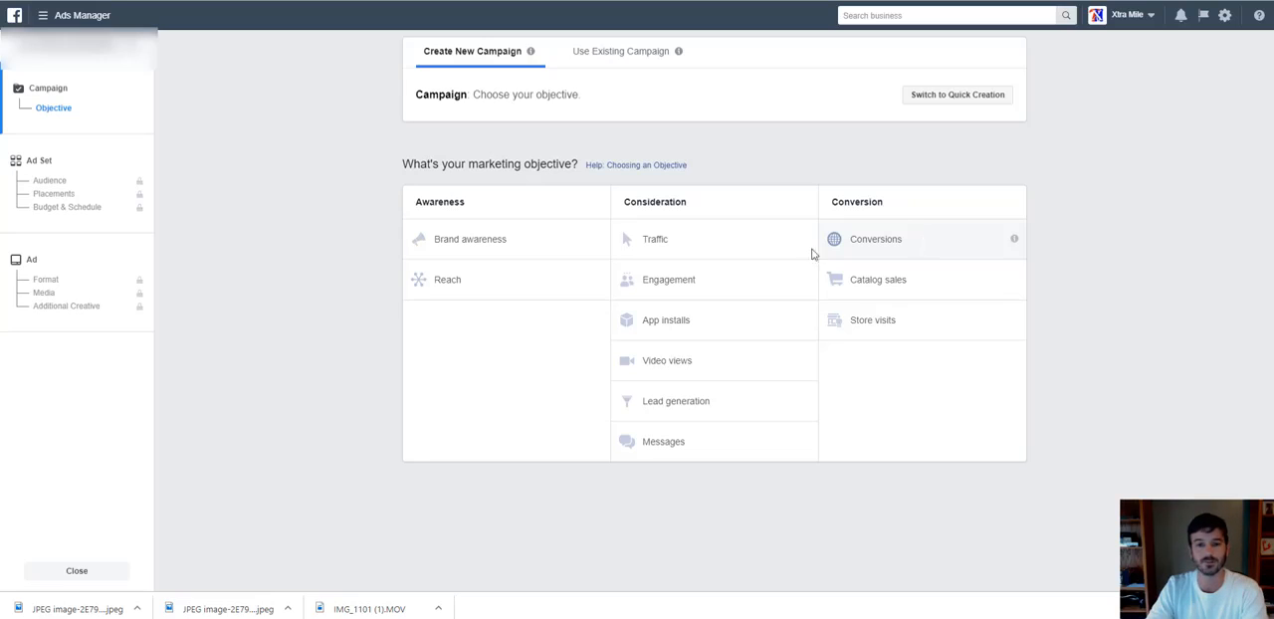
left_click(700, 243)
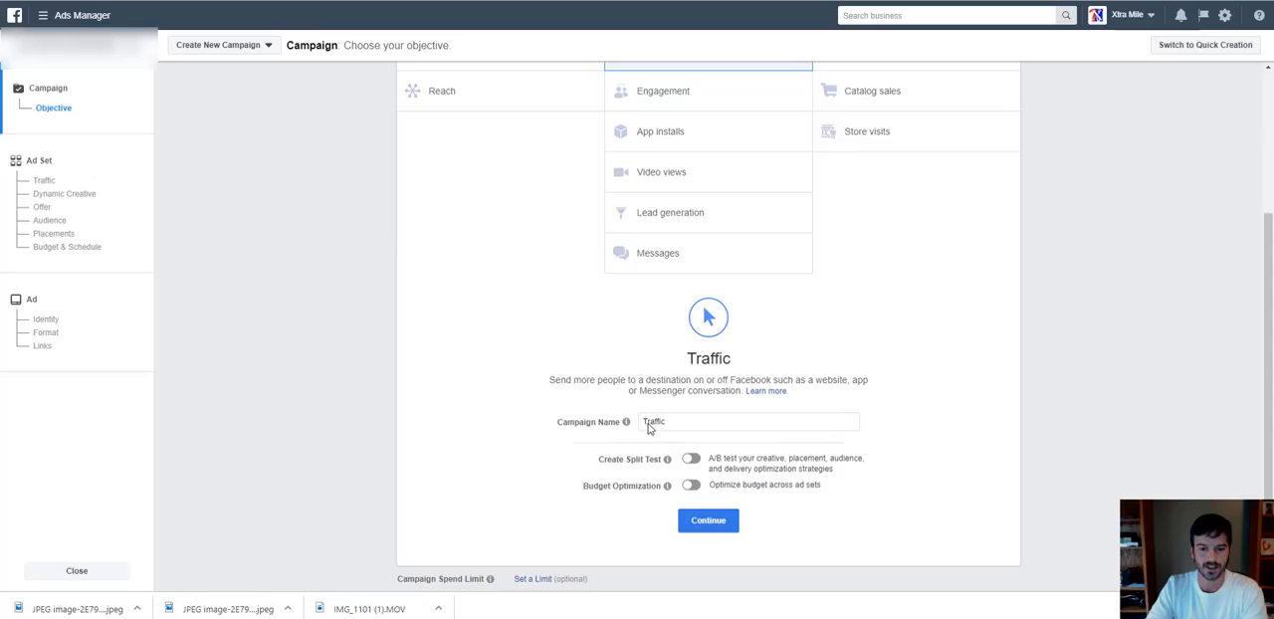
left_click(646, 424)
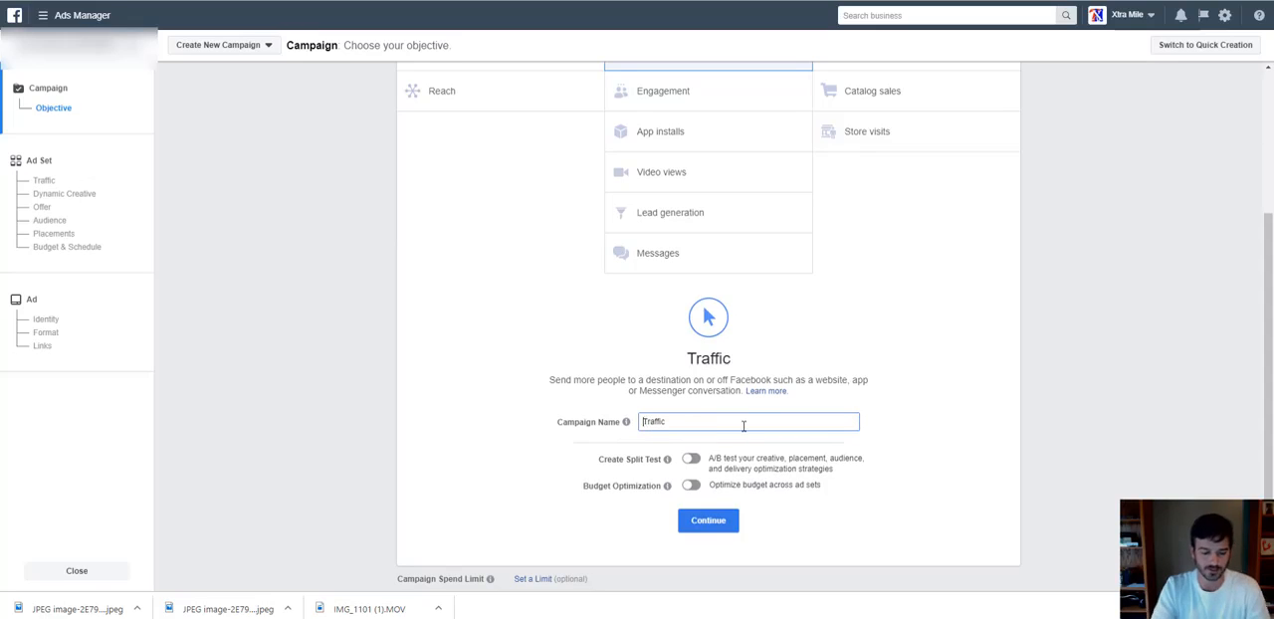
type("2-")
key("BackSpace")
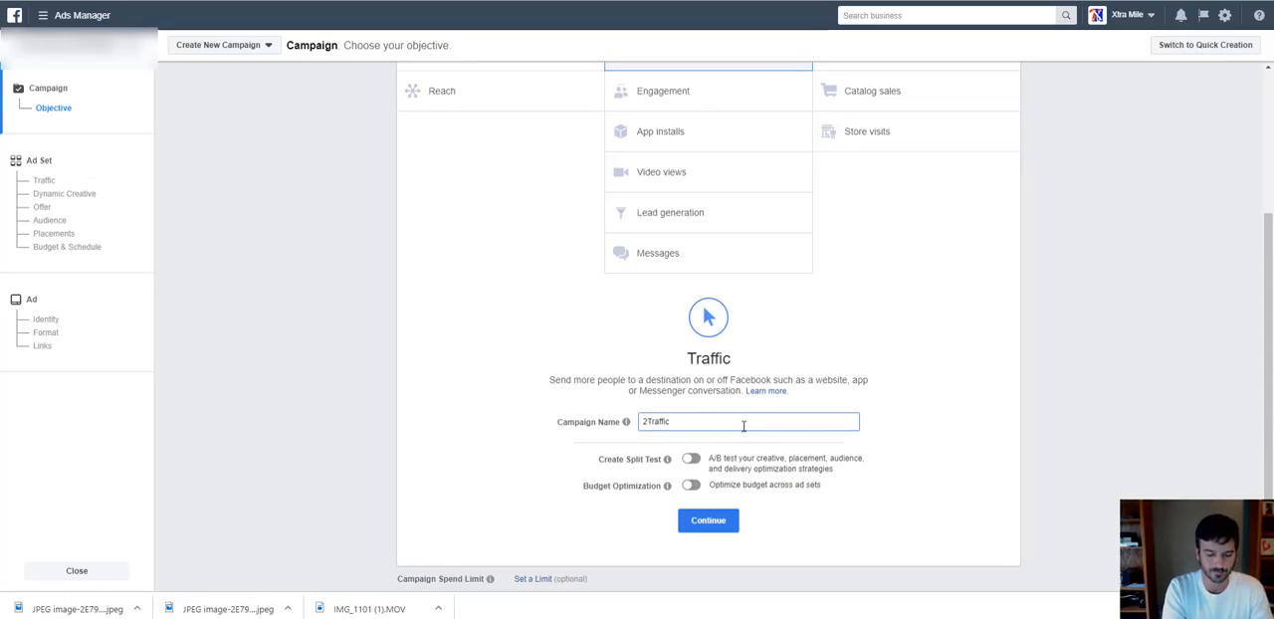
type("0% Of")
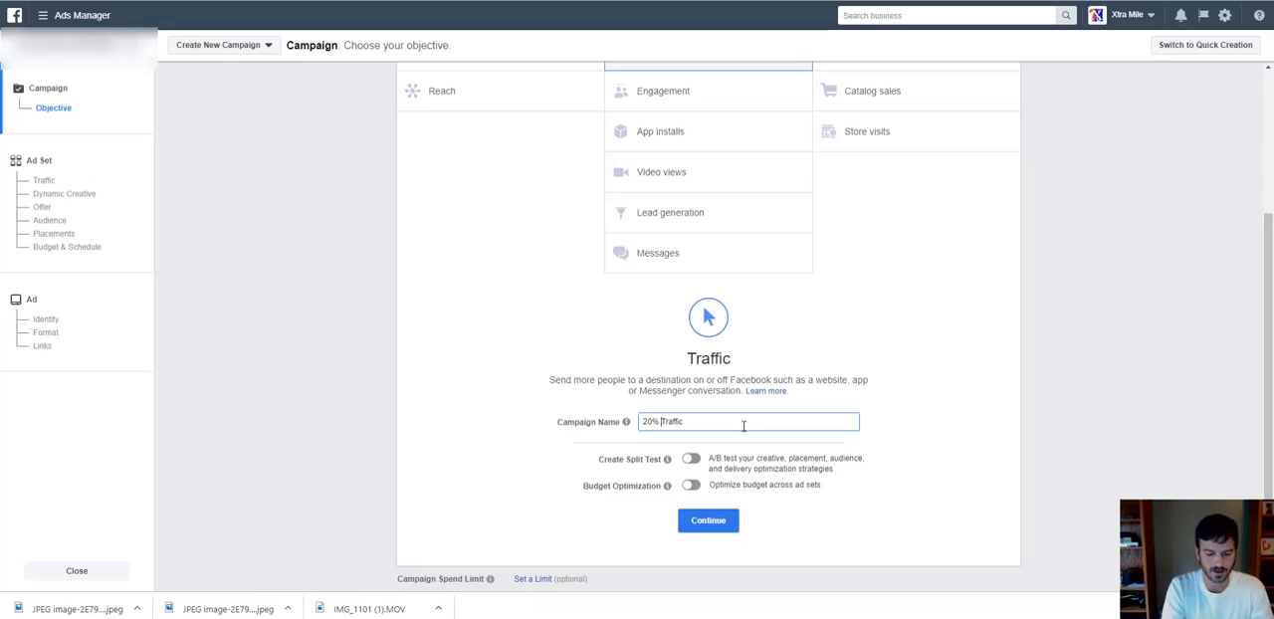
type("f")
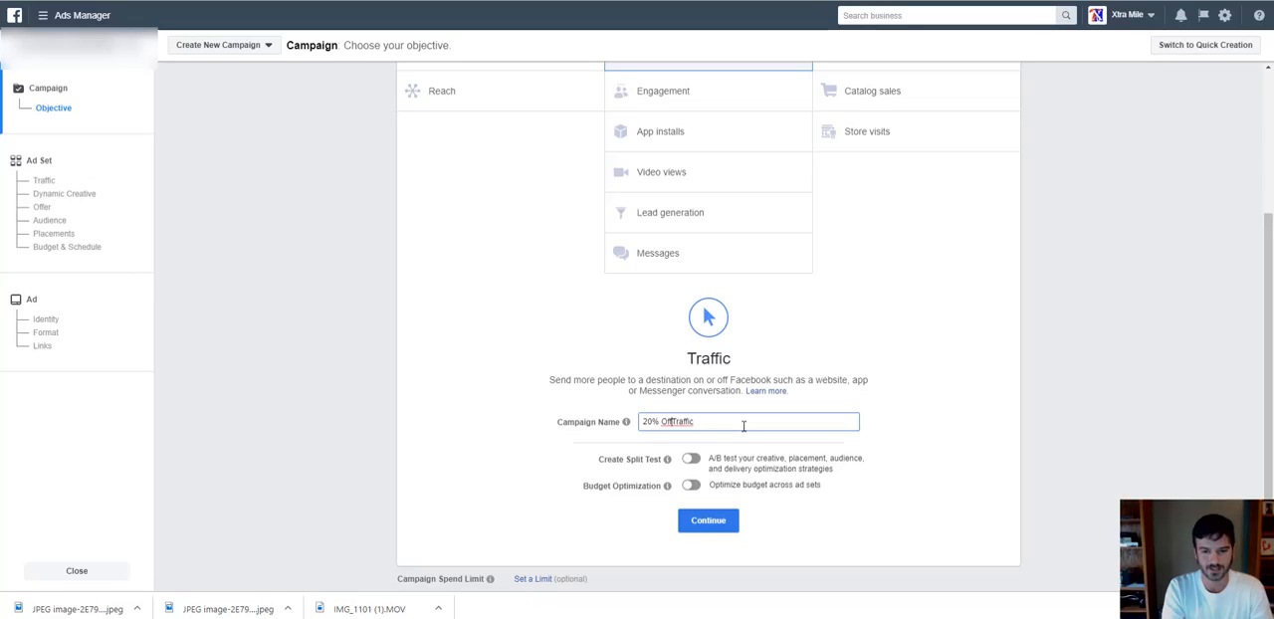
type(" - ")
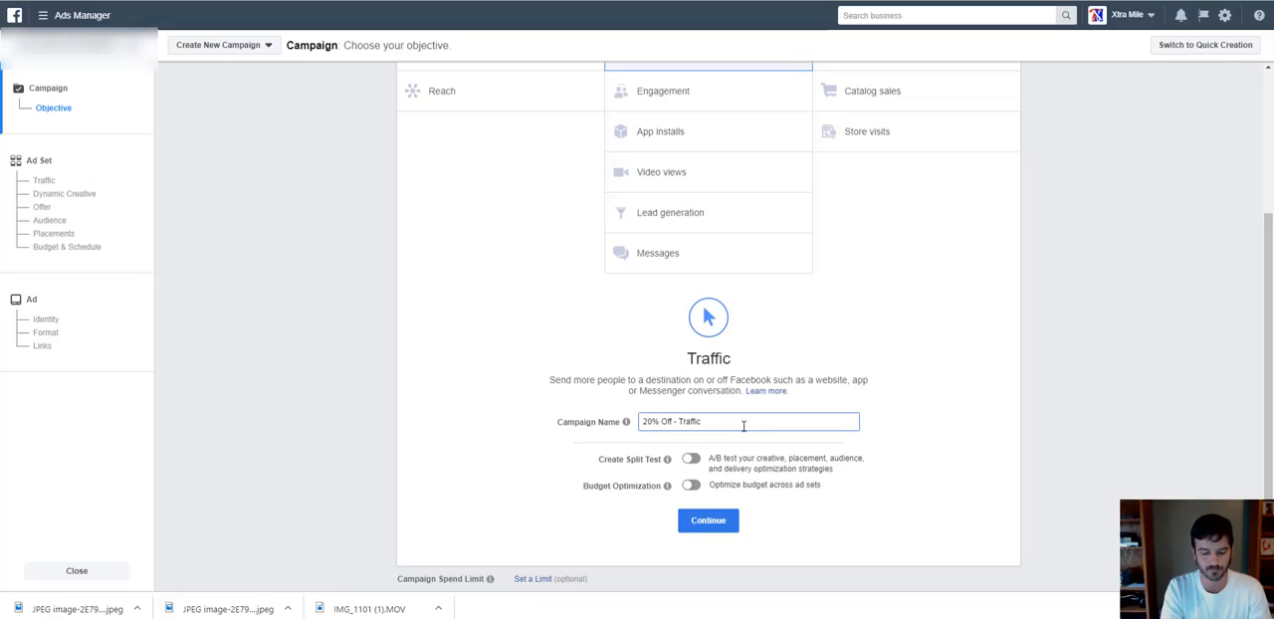
type("men ")
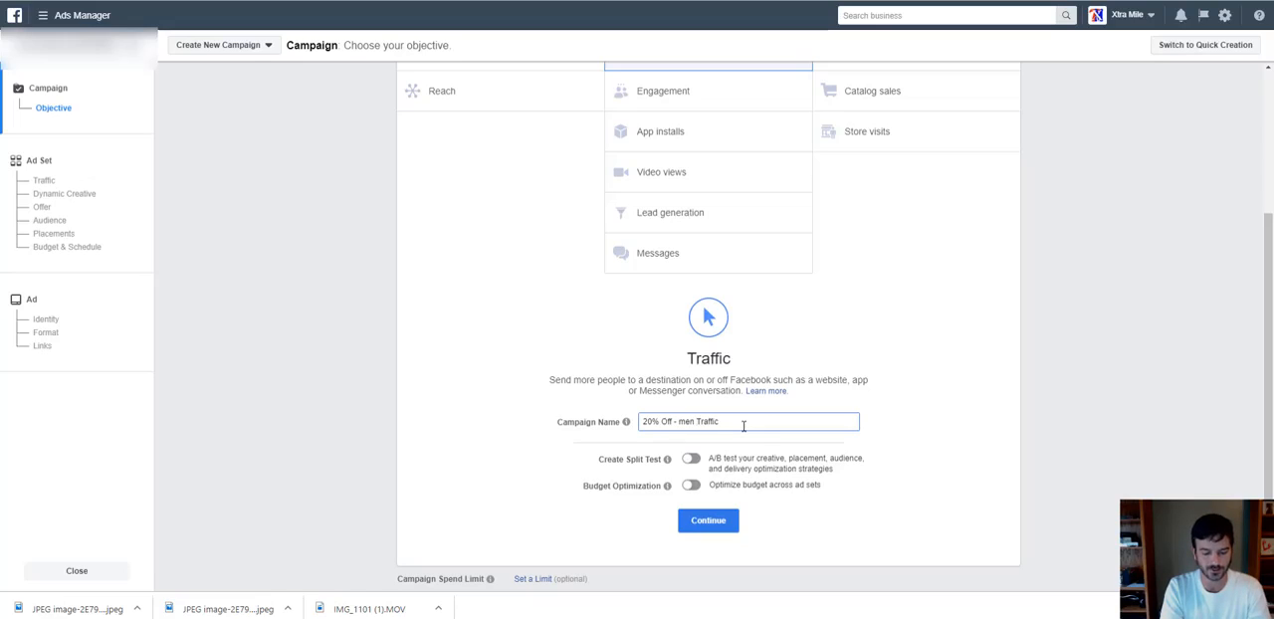
type("and women ")
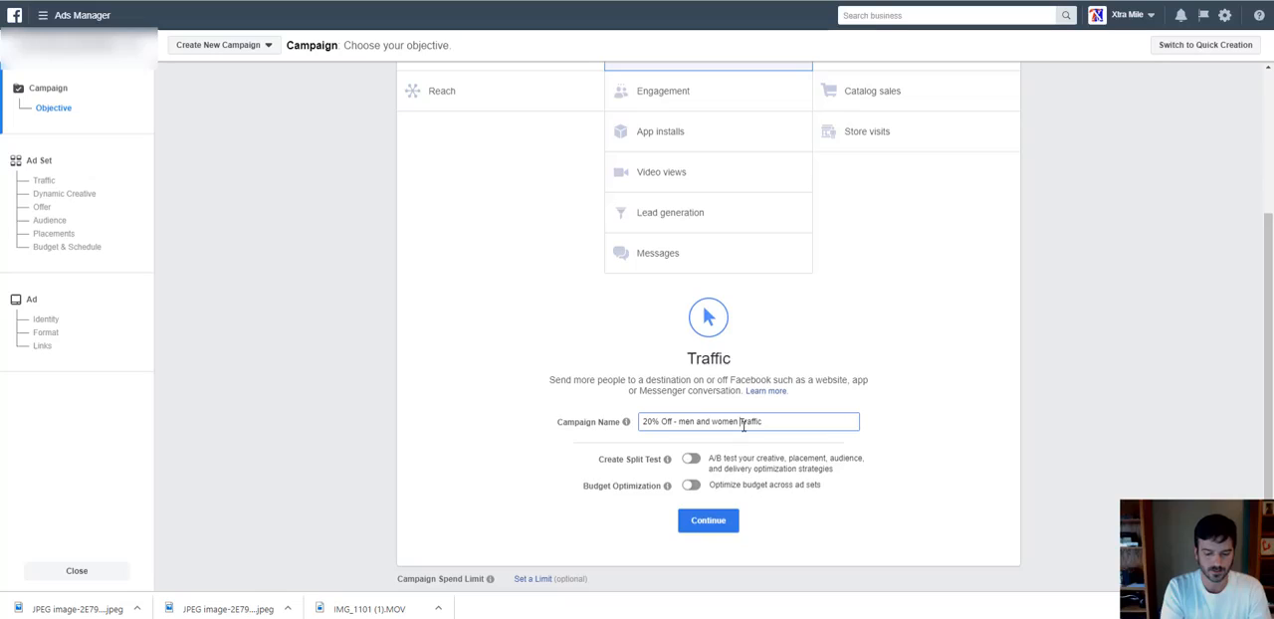
type("to")
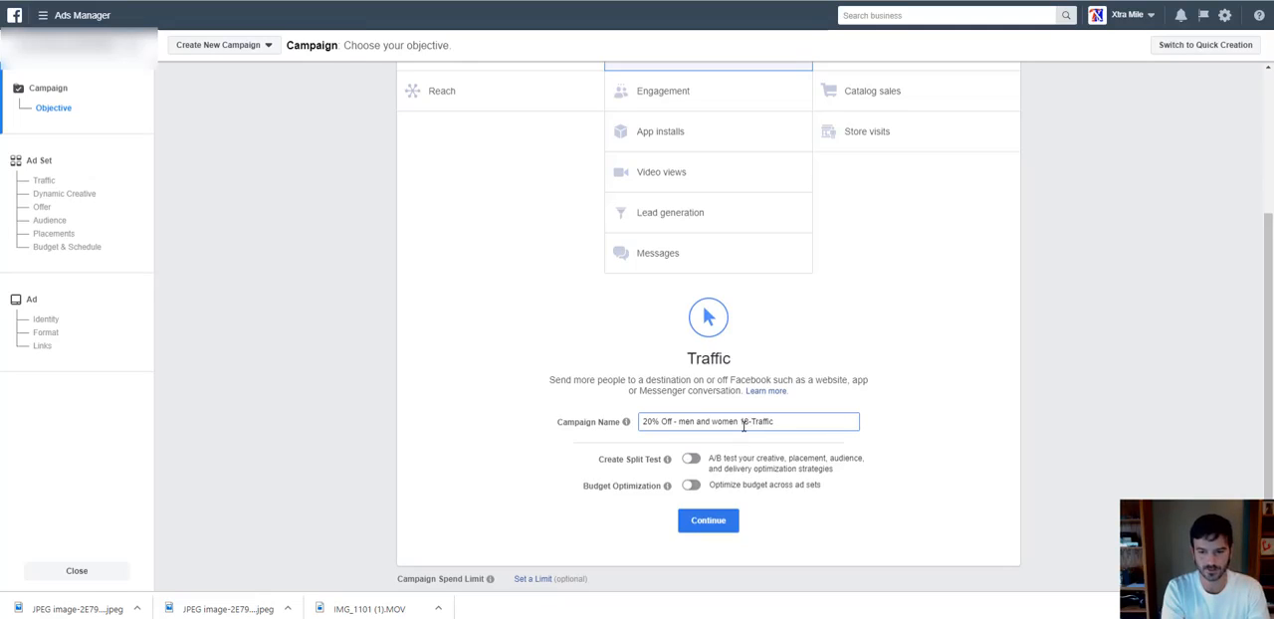
type(" 35")
type(" -")
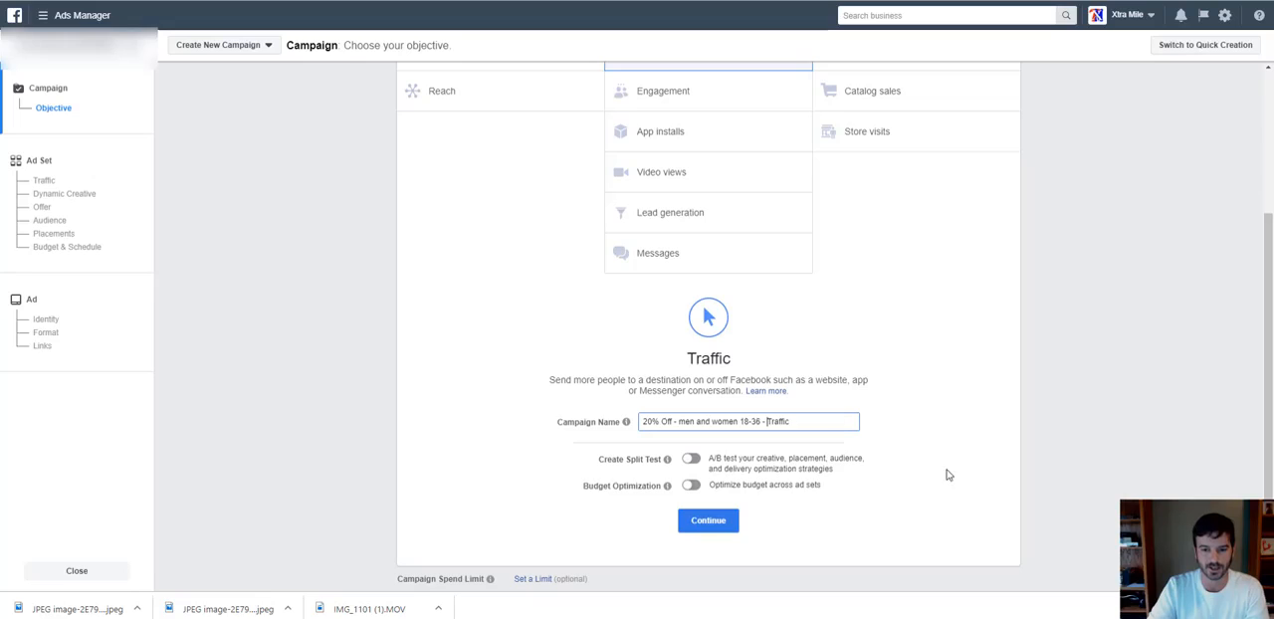
left_click(717, 521)
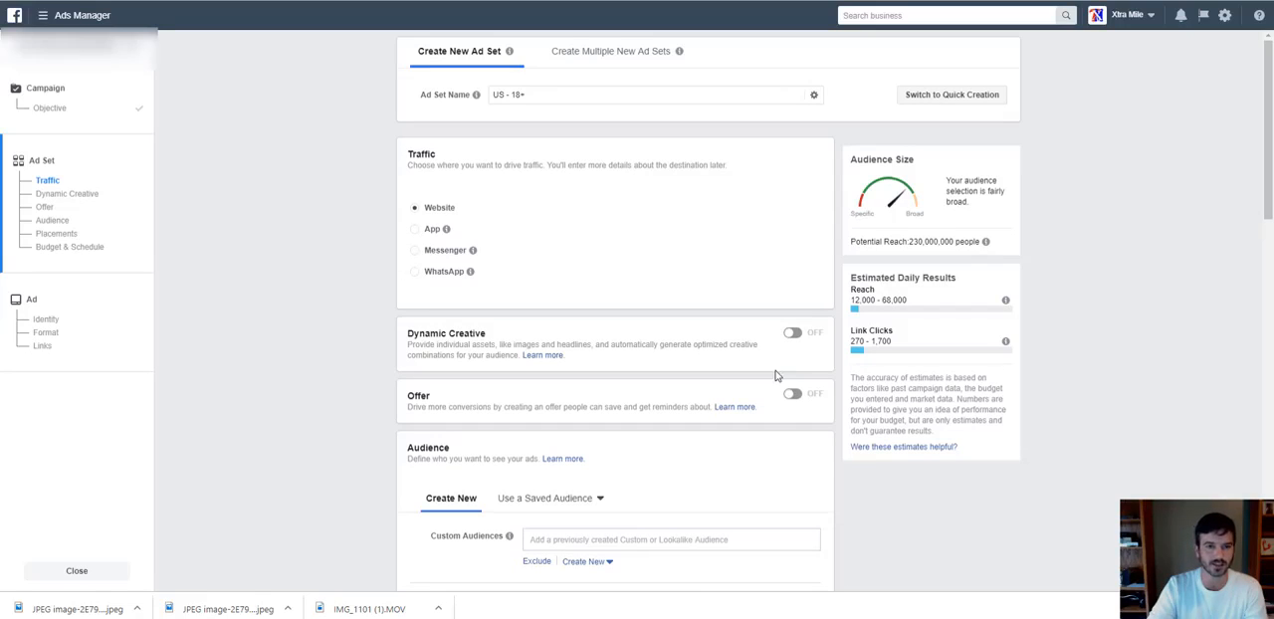
Rename the new ad set as "men and women 18-36".
left_click(515, 93)
triple_click(515, 93)
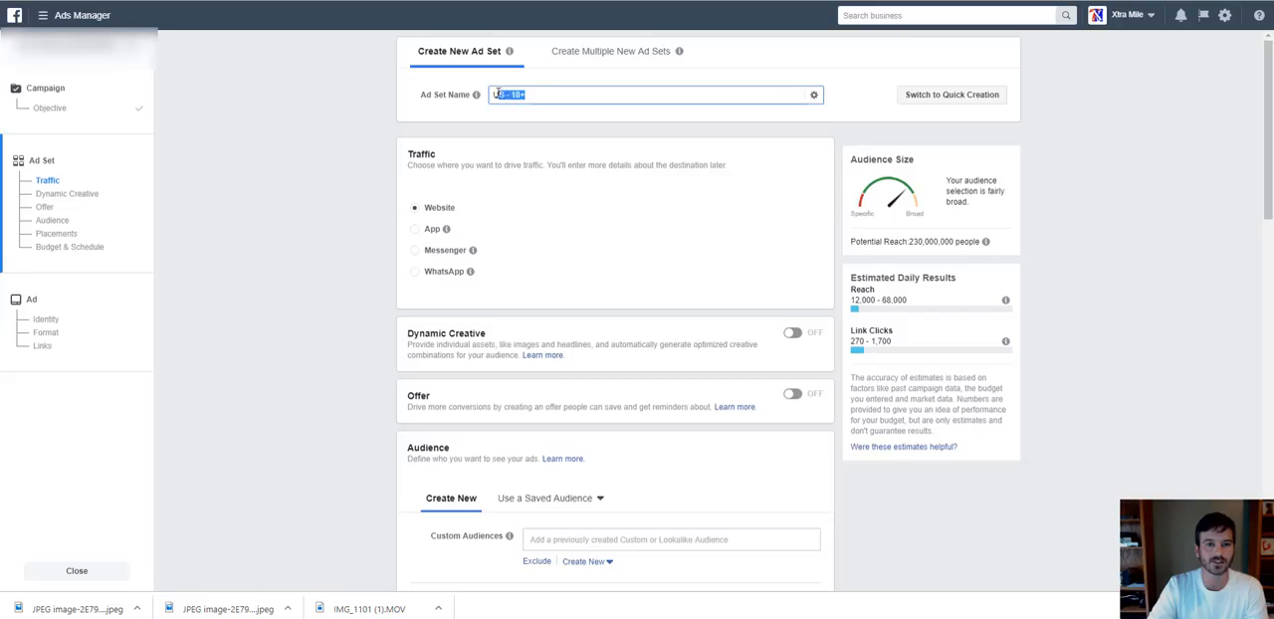
type("men")
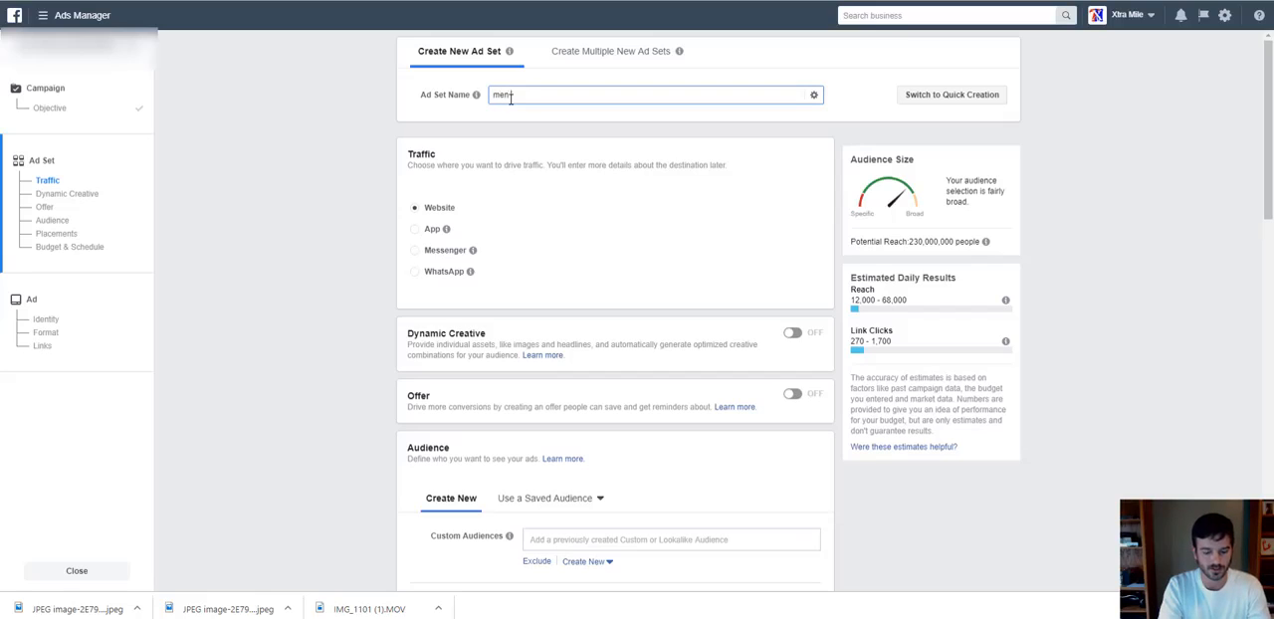
type(" and women ")
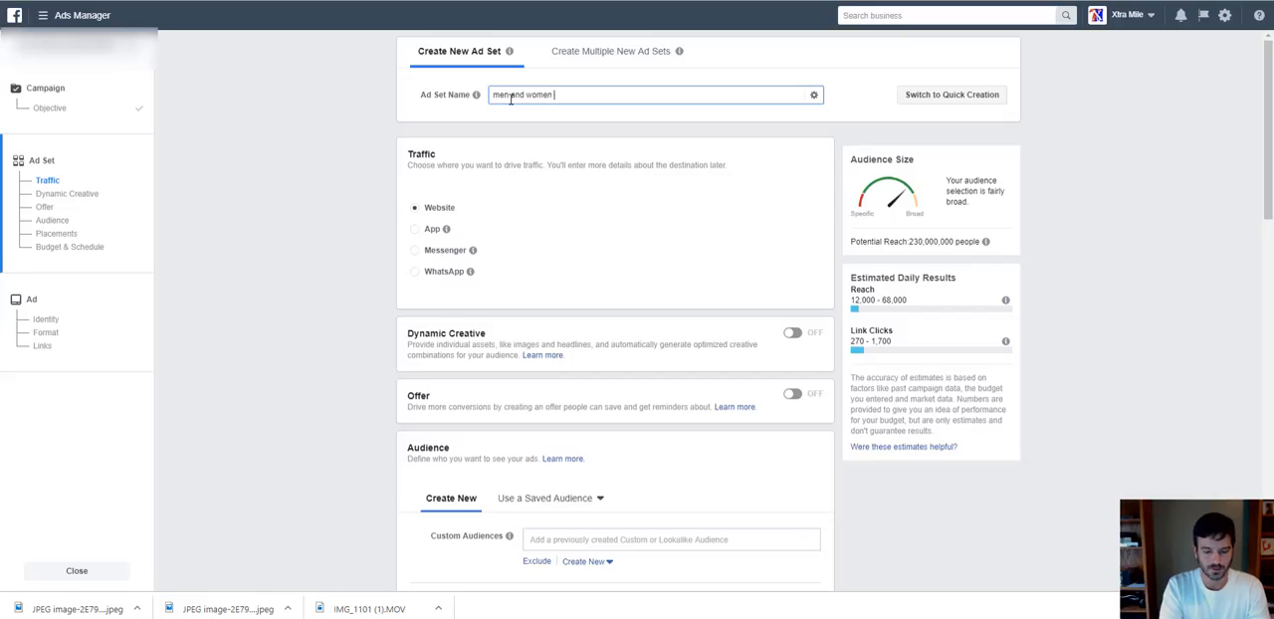
type("18")
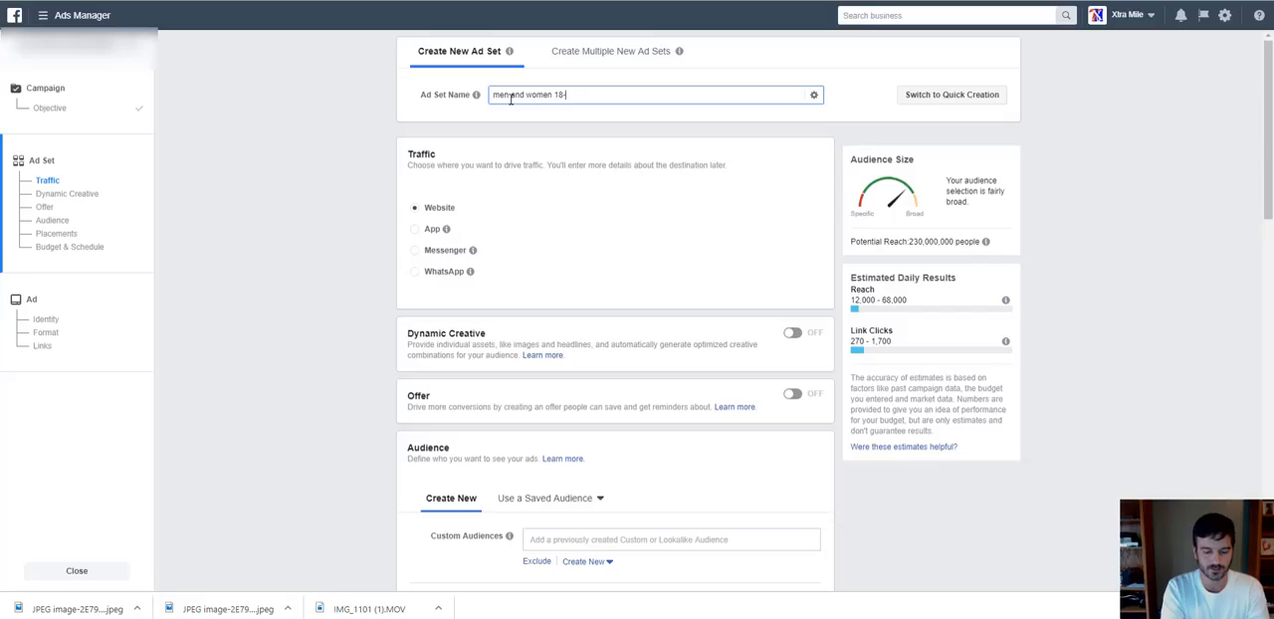
type("-36")
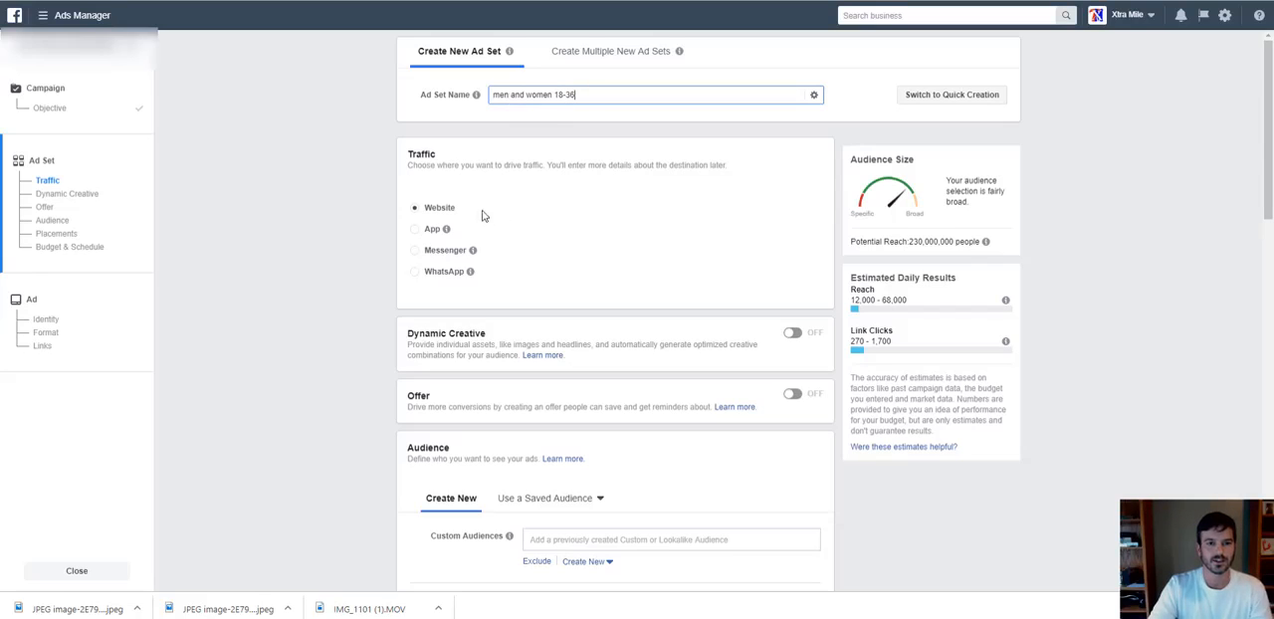
left_click(618, 204)
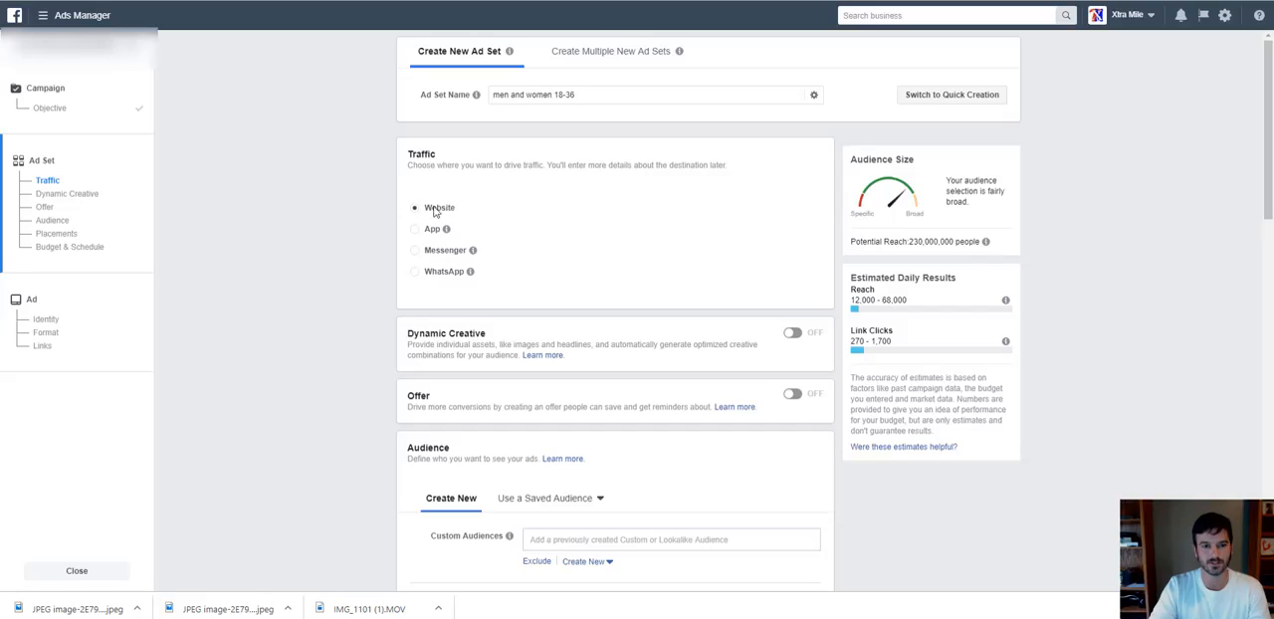
Examine the ad set's audience settings, including the available custom audiences and the location targeting options.
scroll(567, 287, "down", 1)
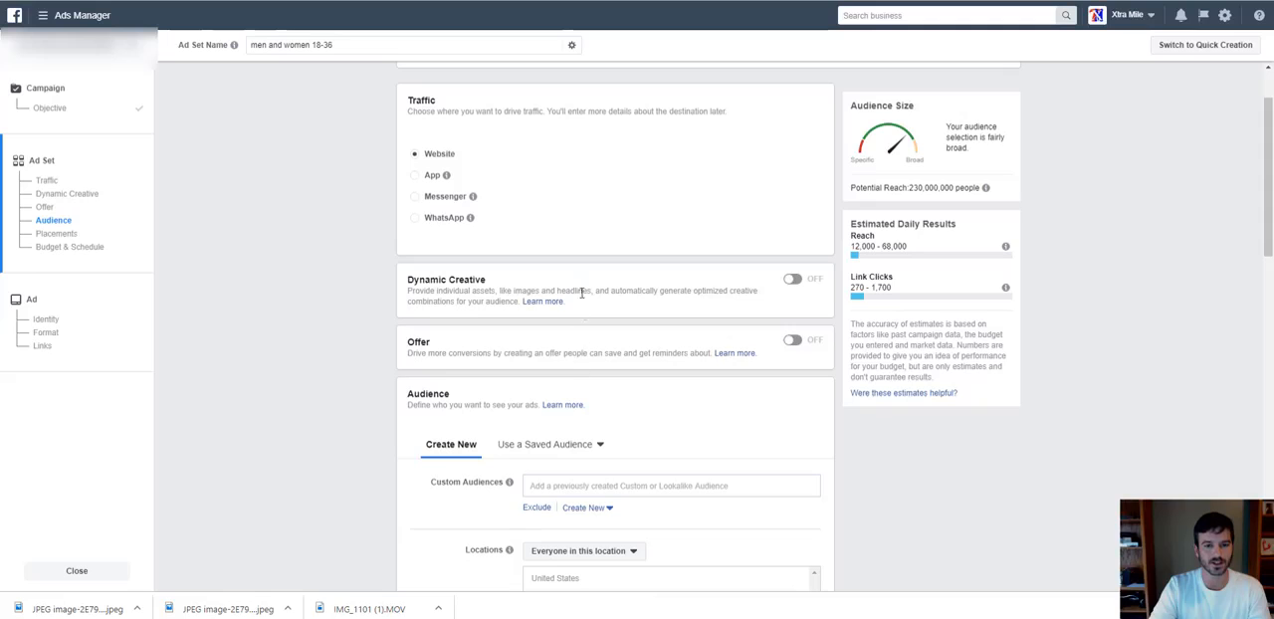
scroll(599, 322, "down", 1)
scroll(598, 322, "down", 2)
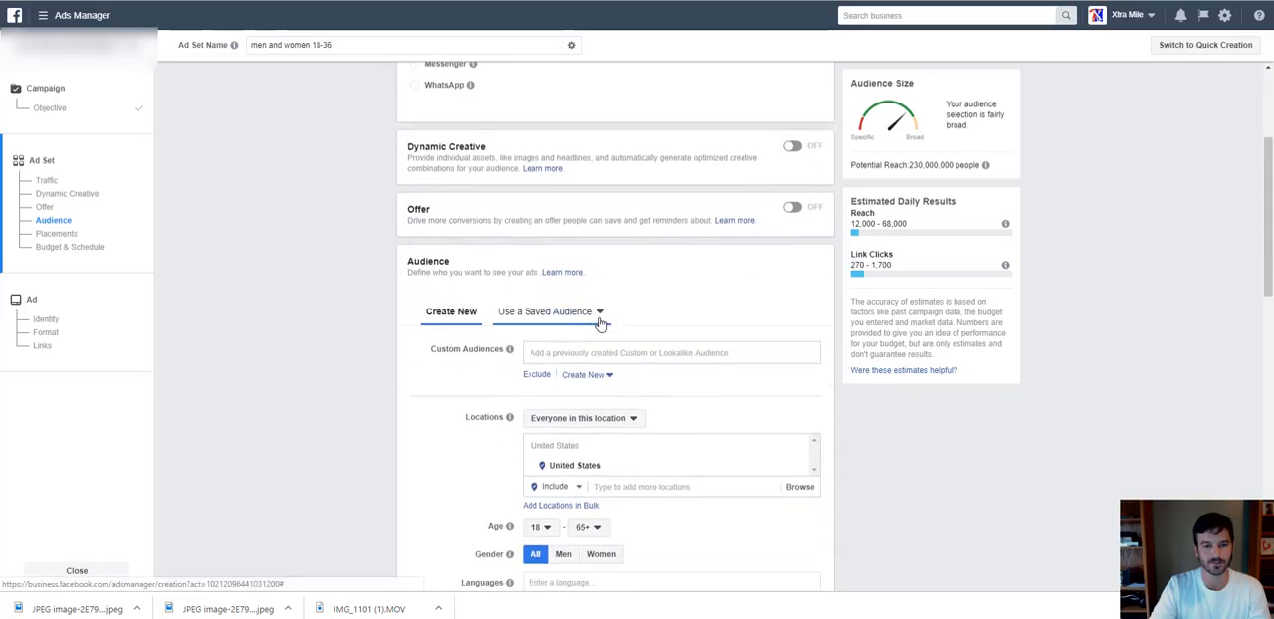
scroll(617, 328, "down", 1)
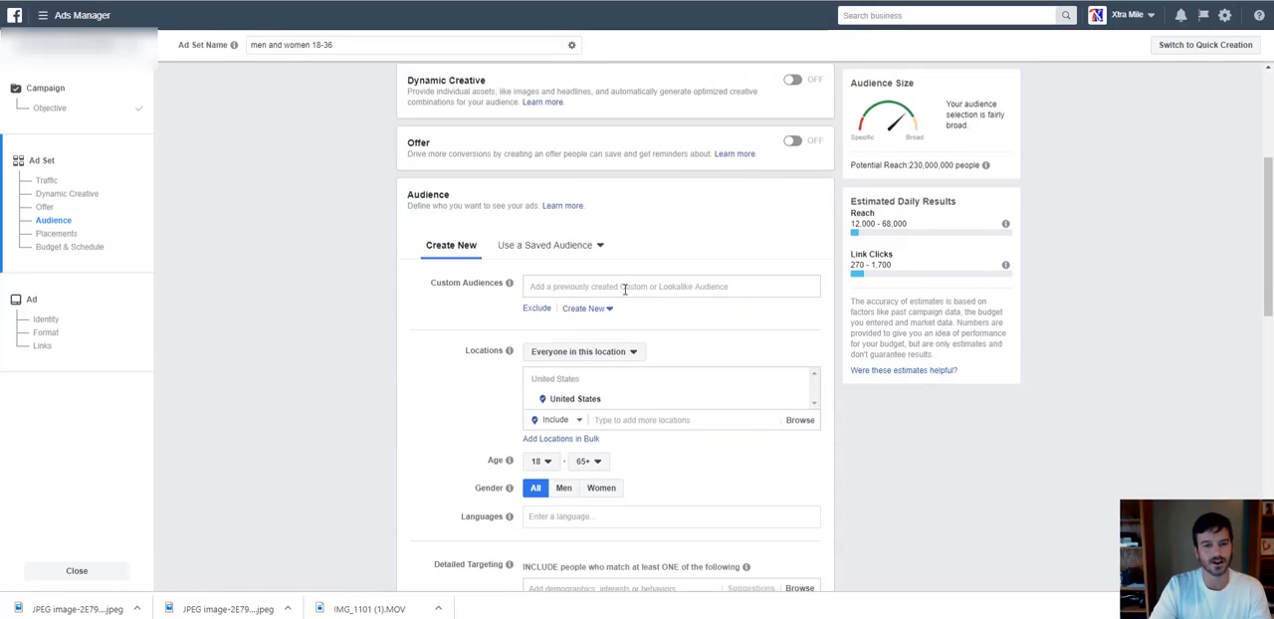
left_click(625, 287)
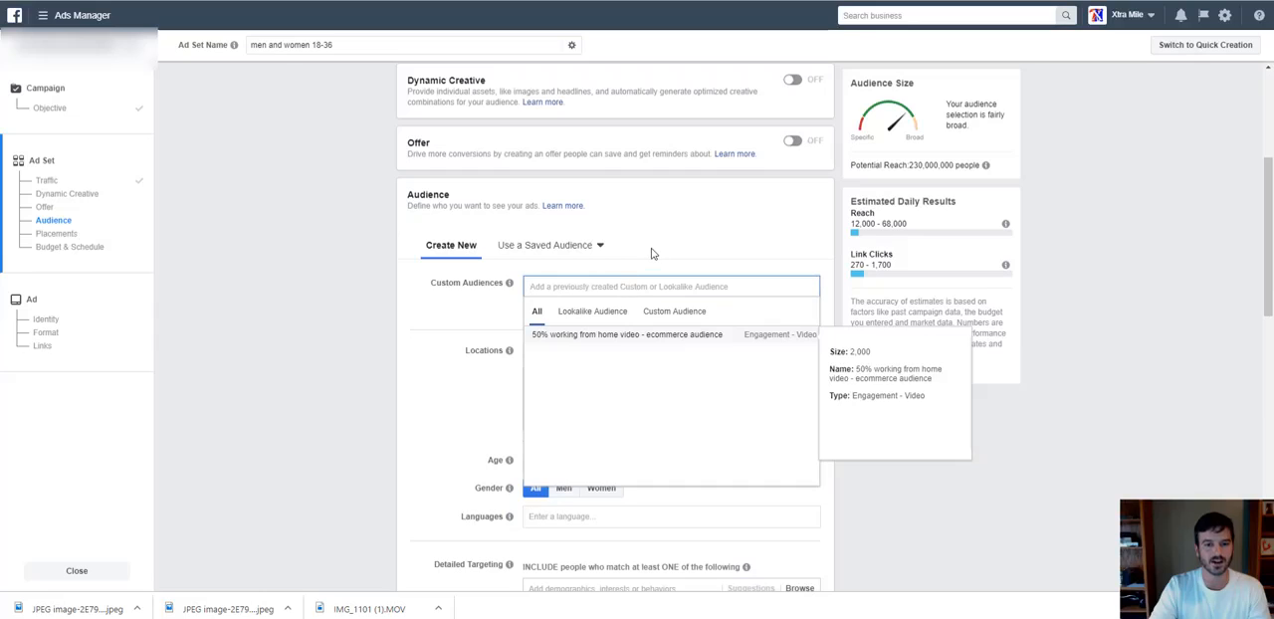
left_click(652, 254)
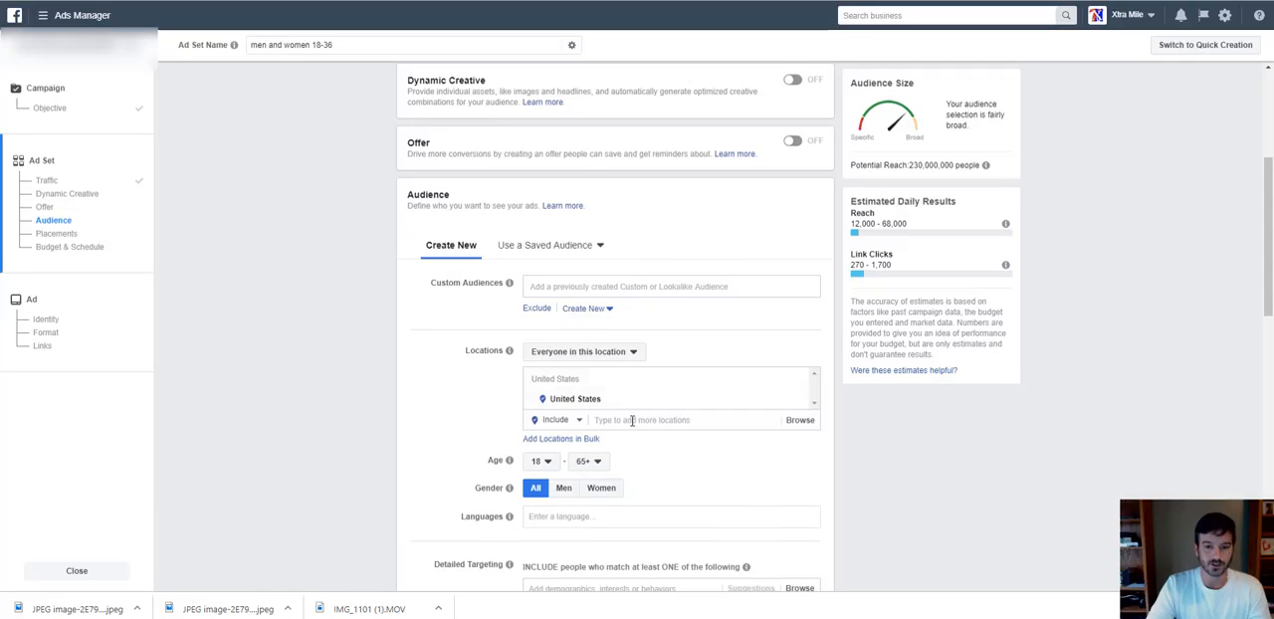
scroll(632, 420, "down", 1)
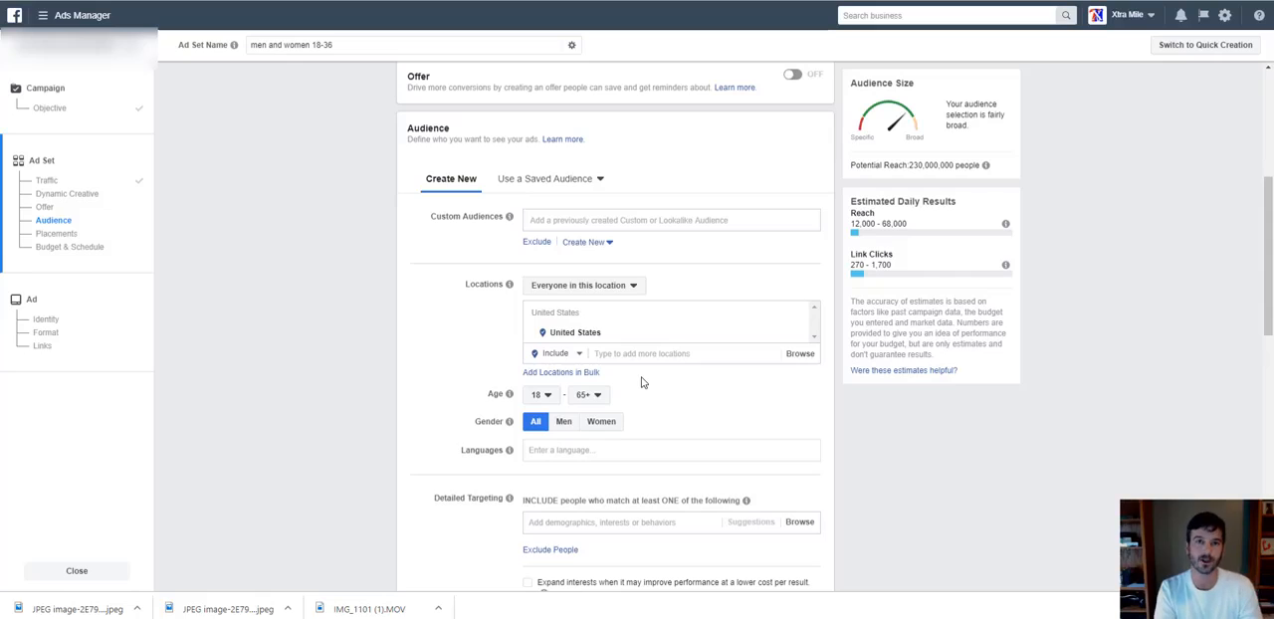
left_click(645, 219)
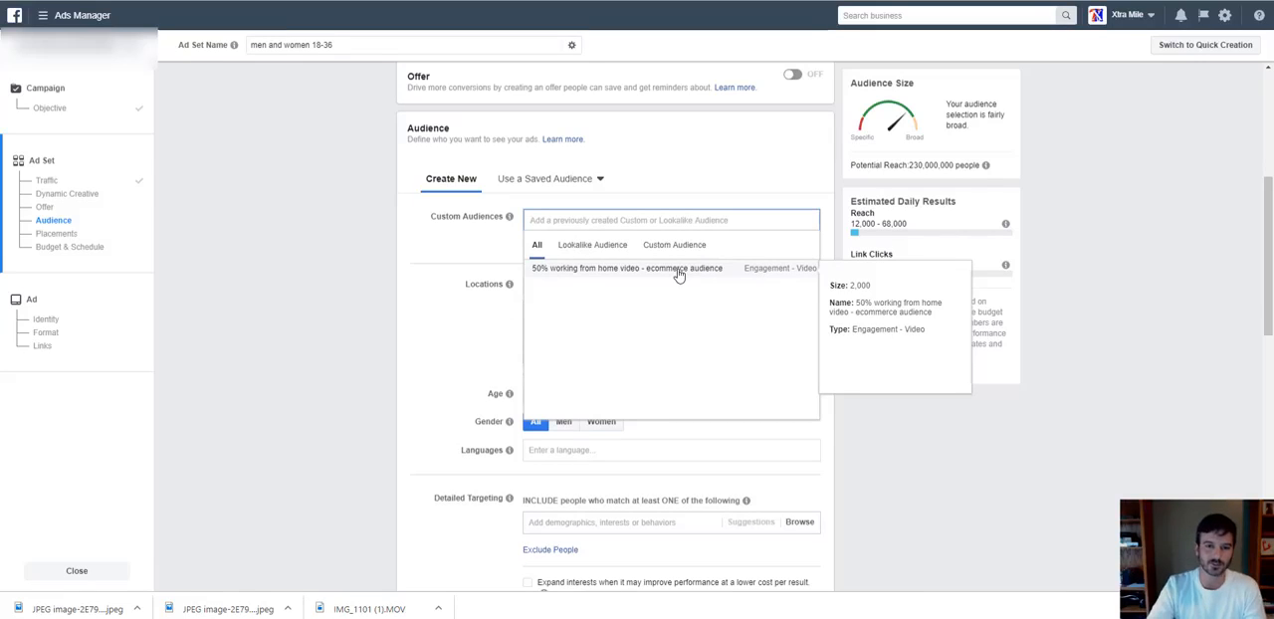
left_click(472, 341)
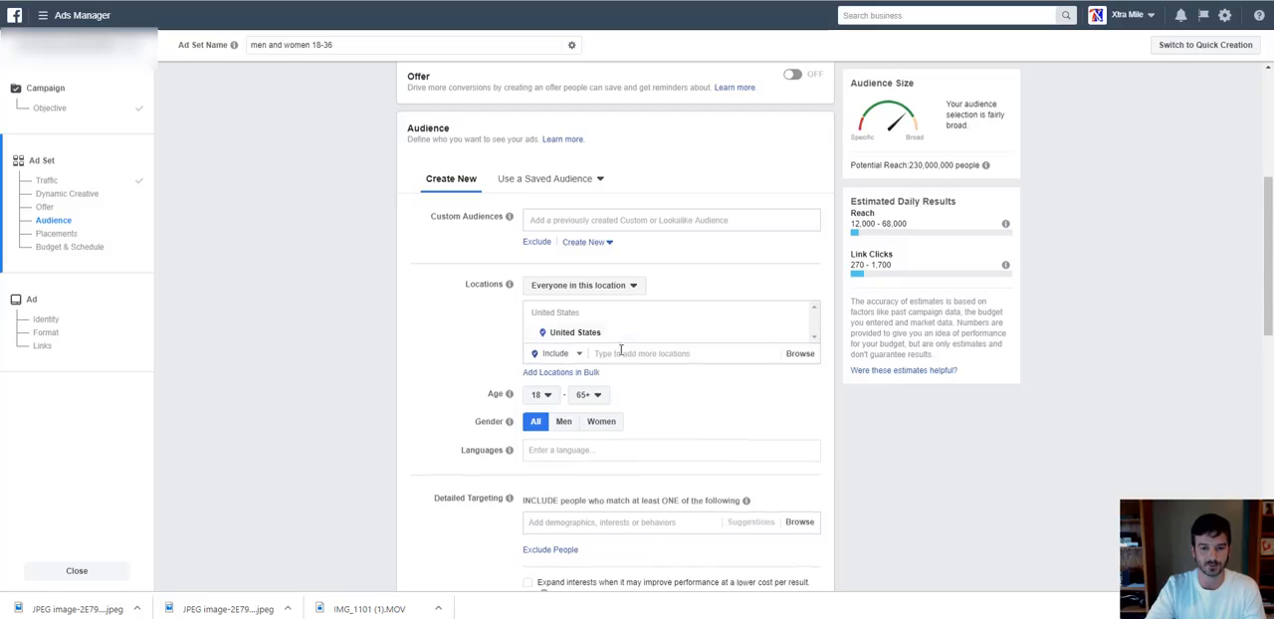
scroll(617, 349, "down", 3)
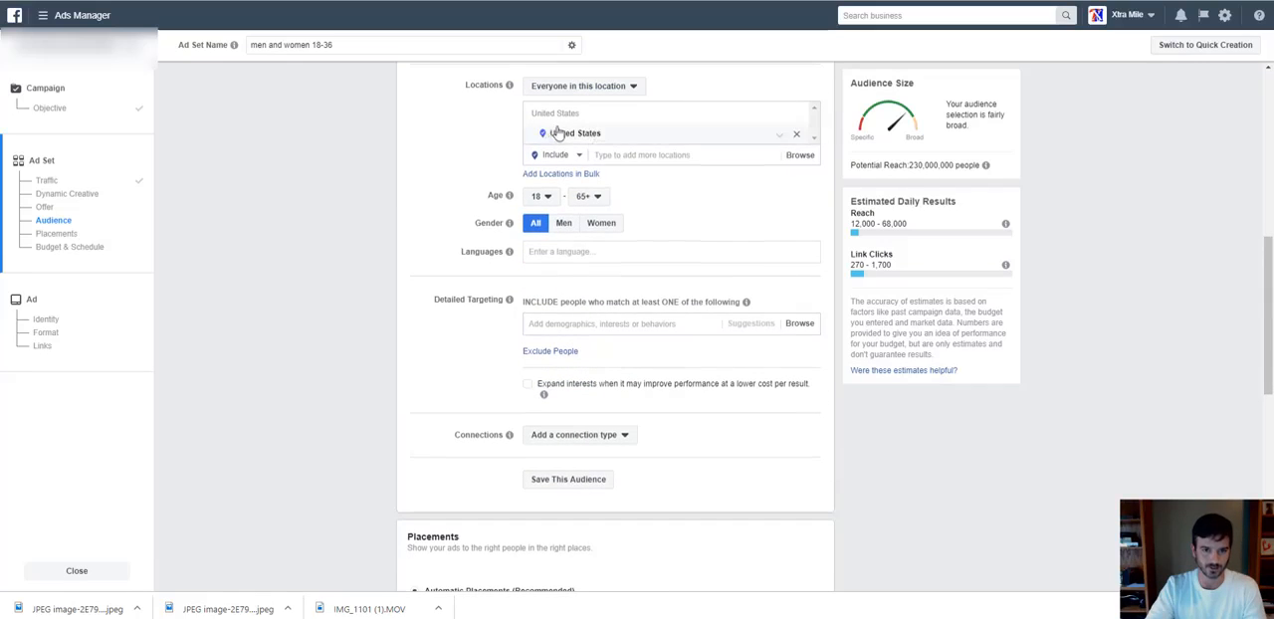
left_click(623, 154)
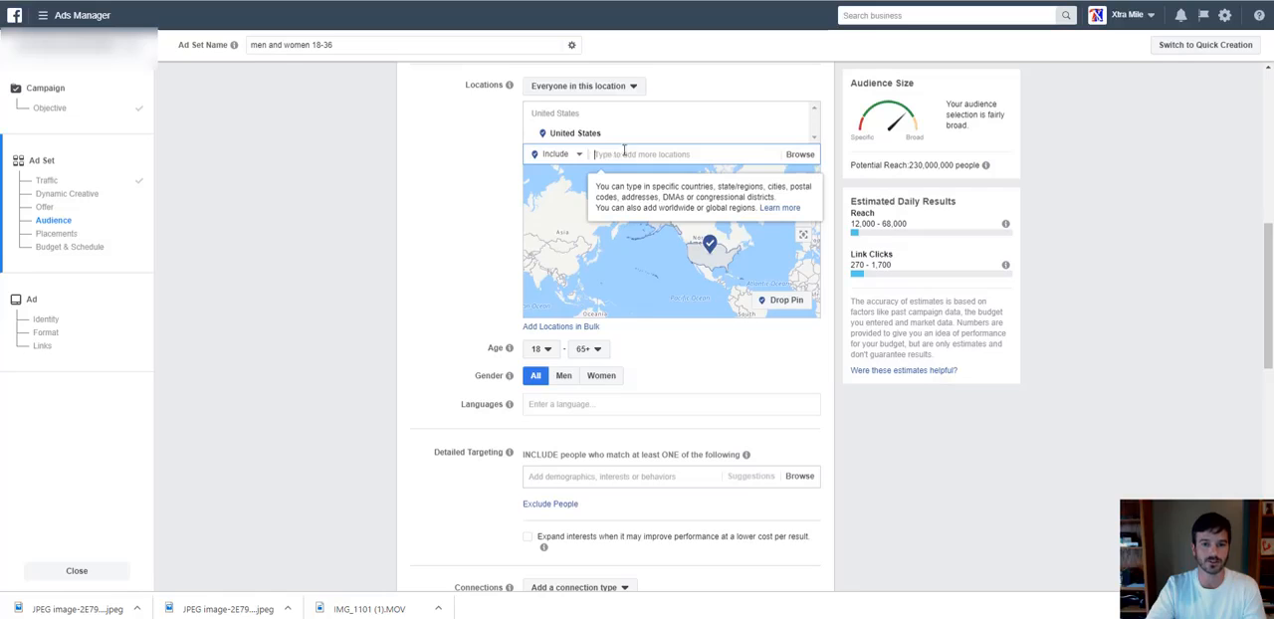
Set the maximum age of the ad set's audience to 36.
scroll(466, 271, "down", 1)
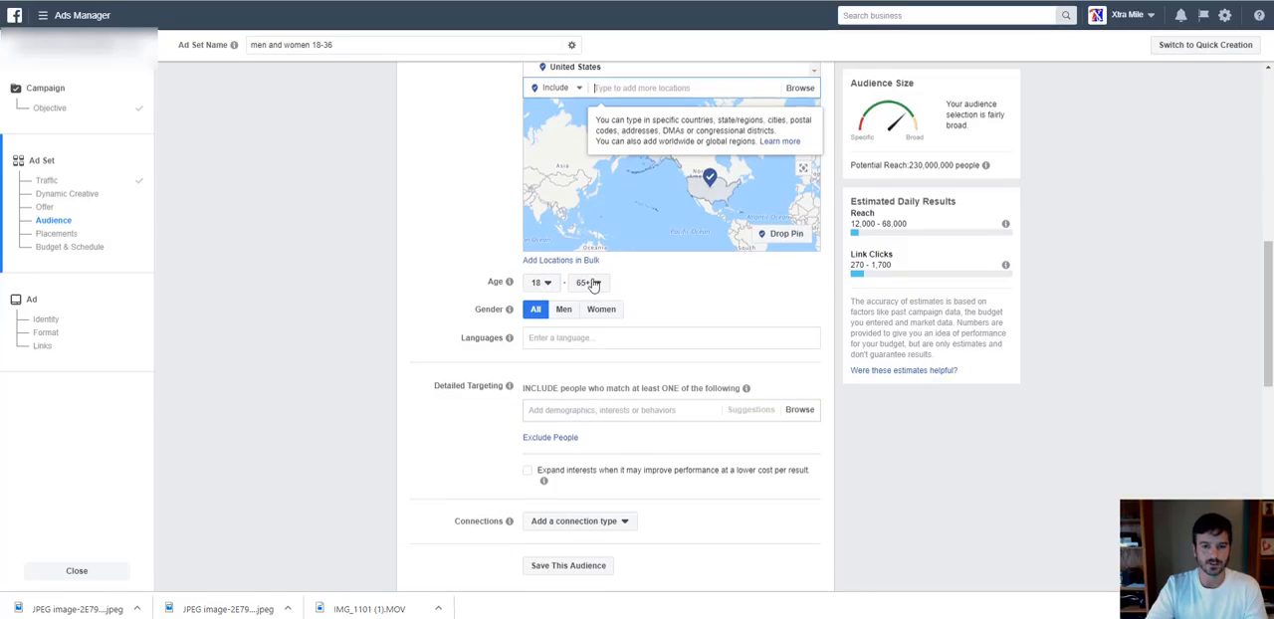
left_click(590, 283)
scroll(588, 348, "up", 3)
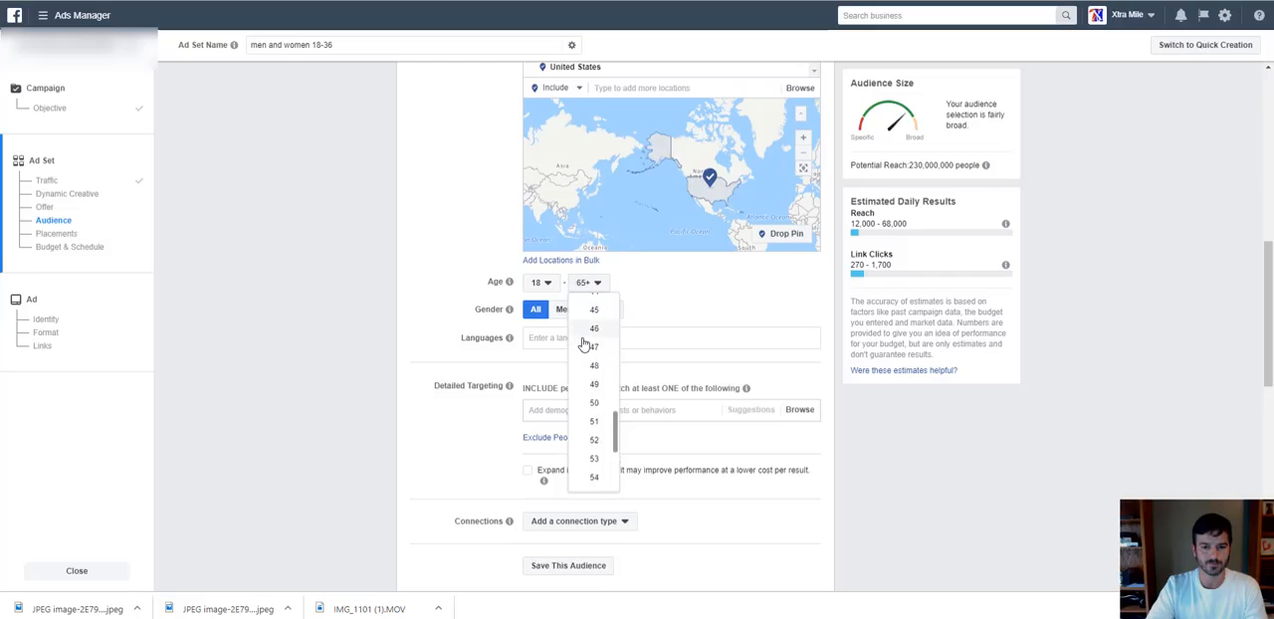
scroll(588, 359, "up", 3)
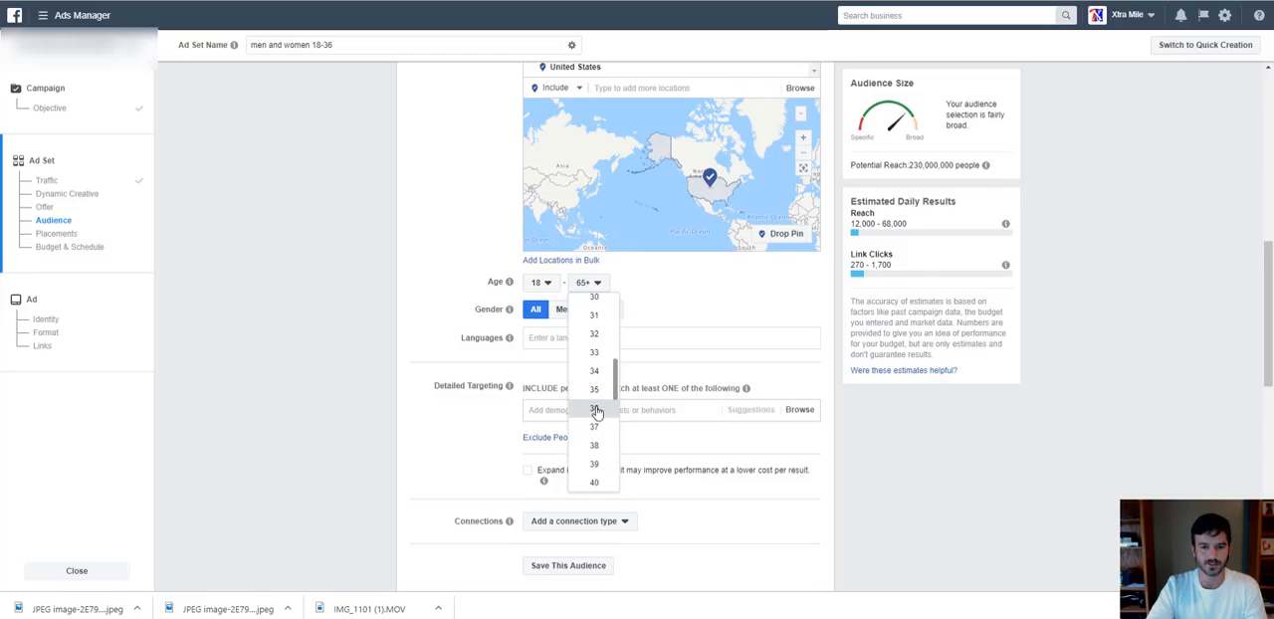
left_click(594, 408)
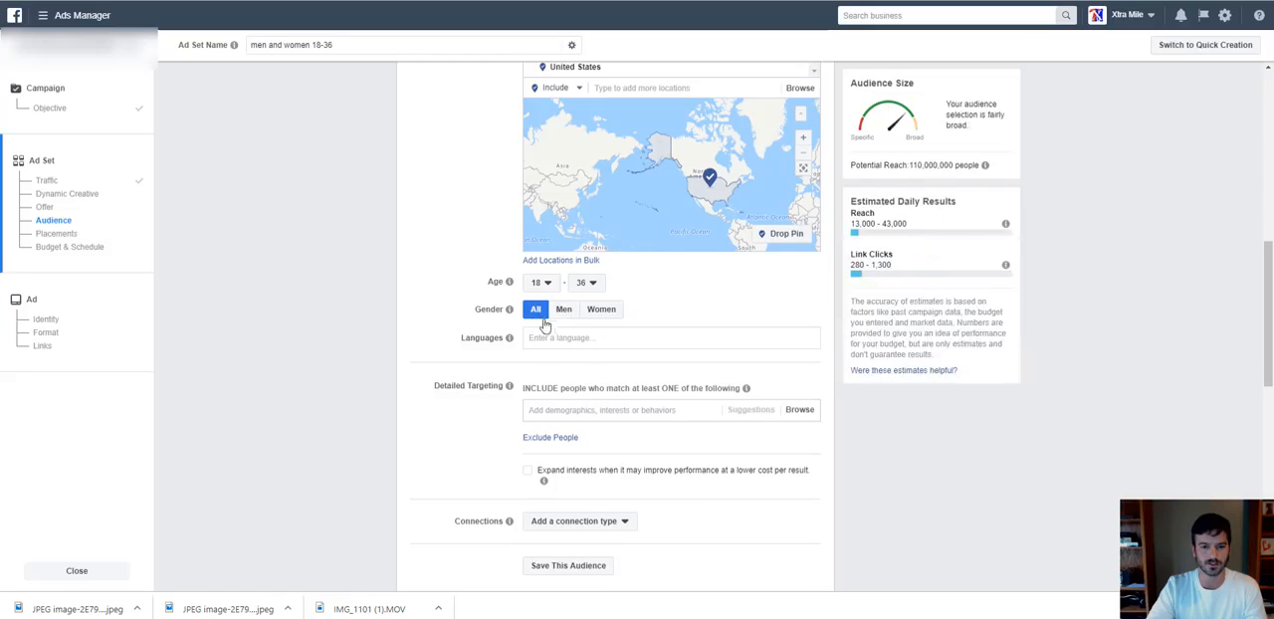
Limit the ad set's audience to speakers of English (All).
left_click(566, 339)
type("english")
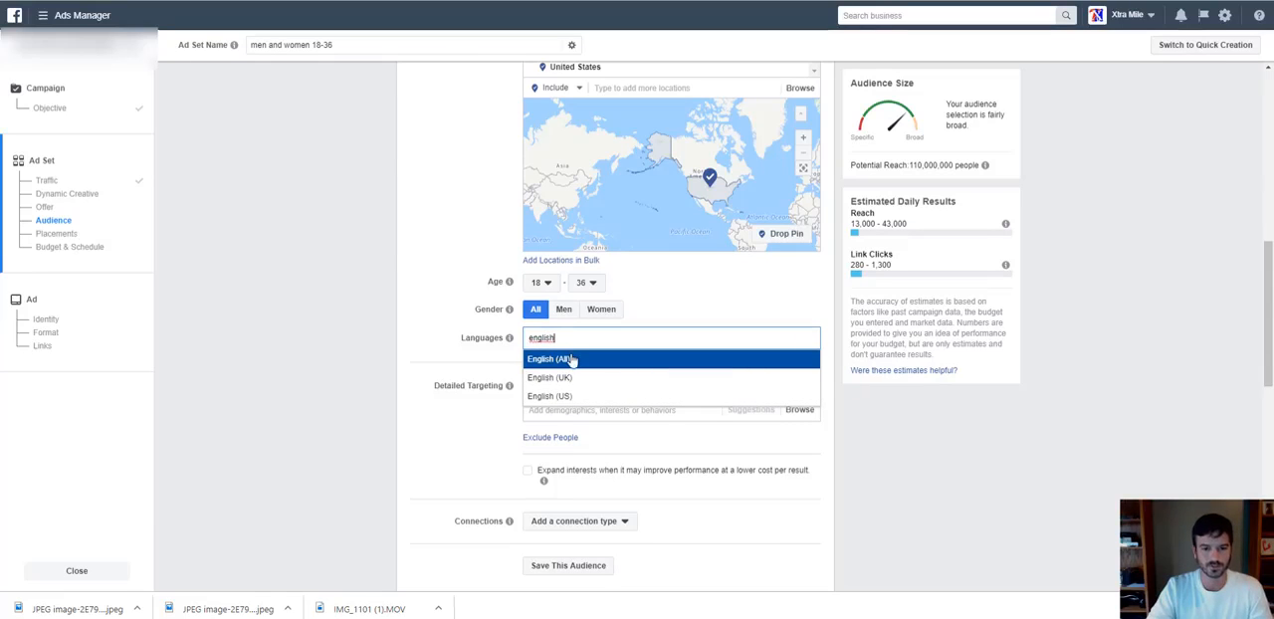
left_click(570, 360)
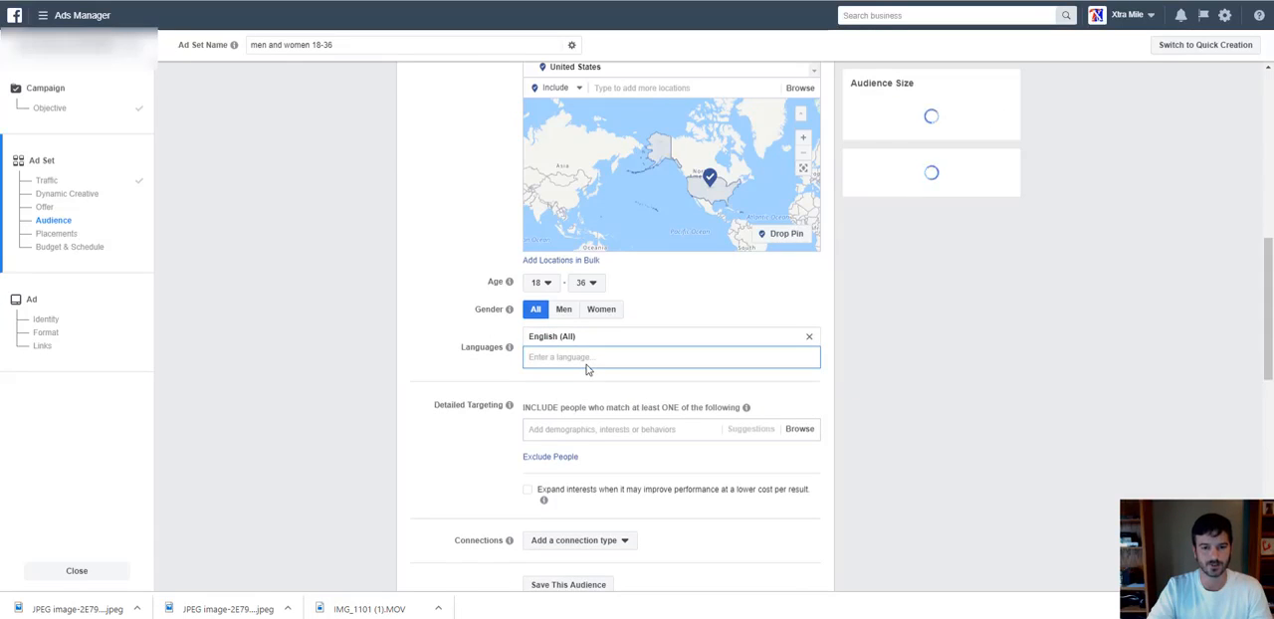
Search the detailed targeting options for "dog" and include people interested in Dog training.
scroll(586, 364, "down", 1)
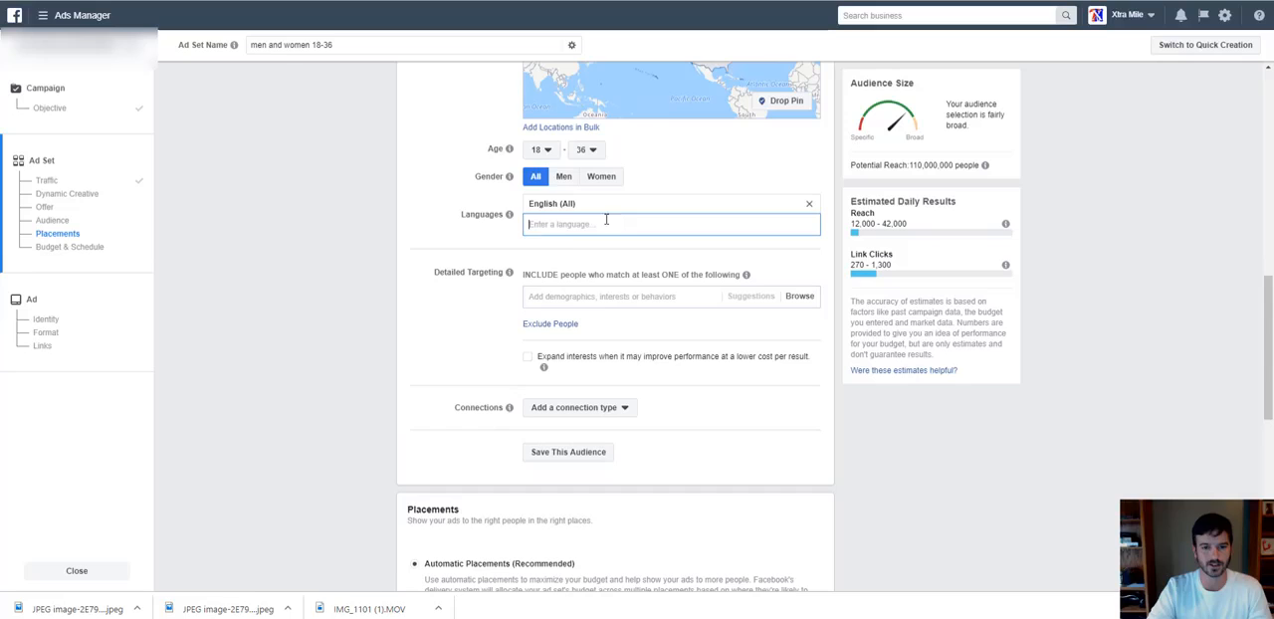
left_click(610, 295)
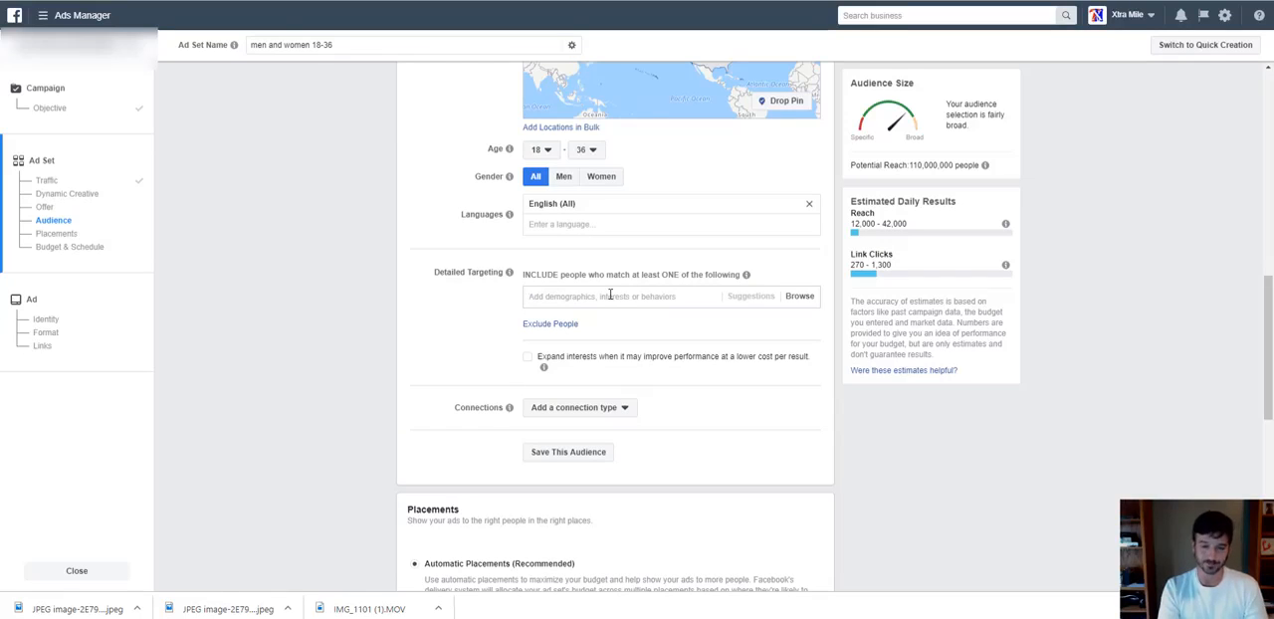
left_click(610, 296)
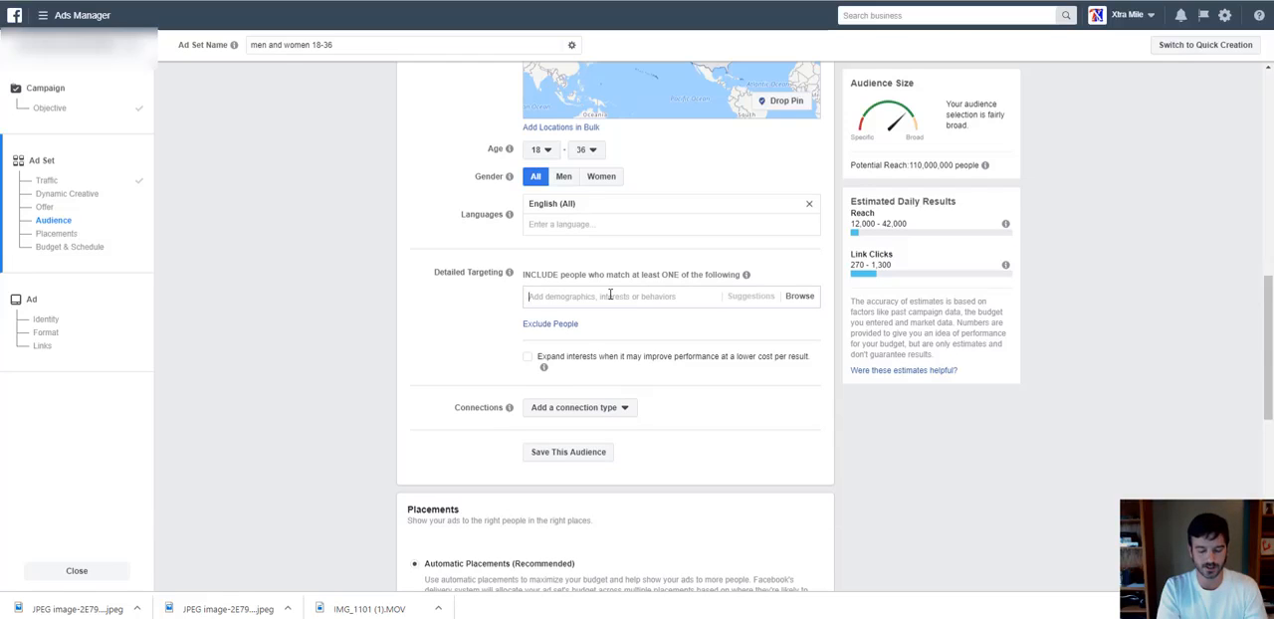
type("dog")
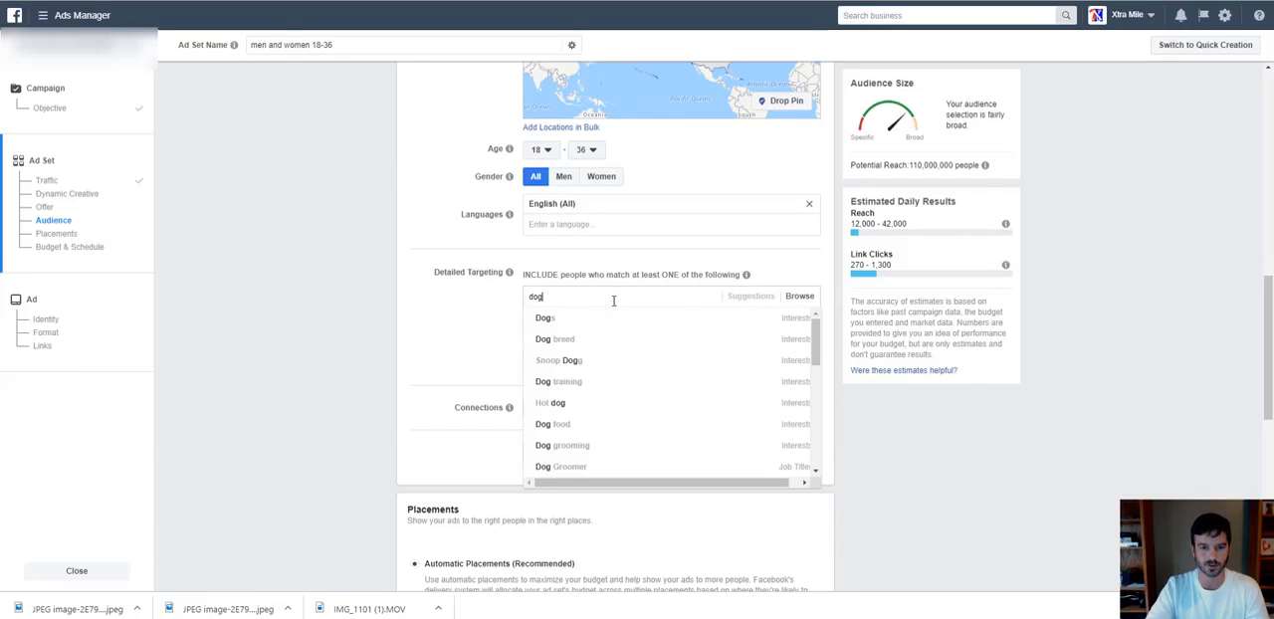
mouse_move(606, 321)
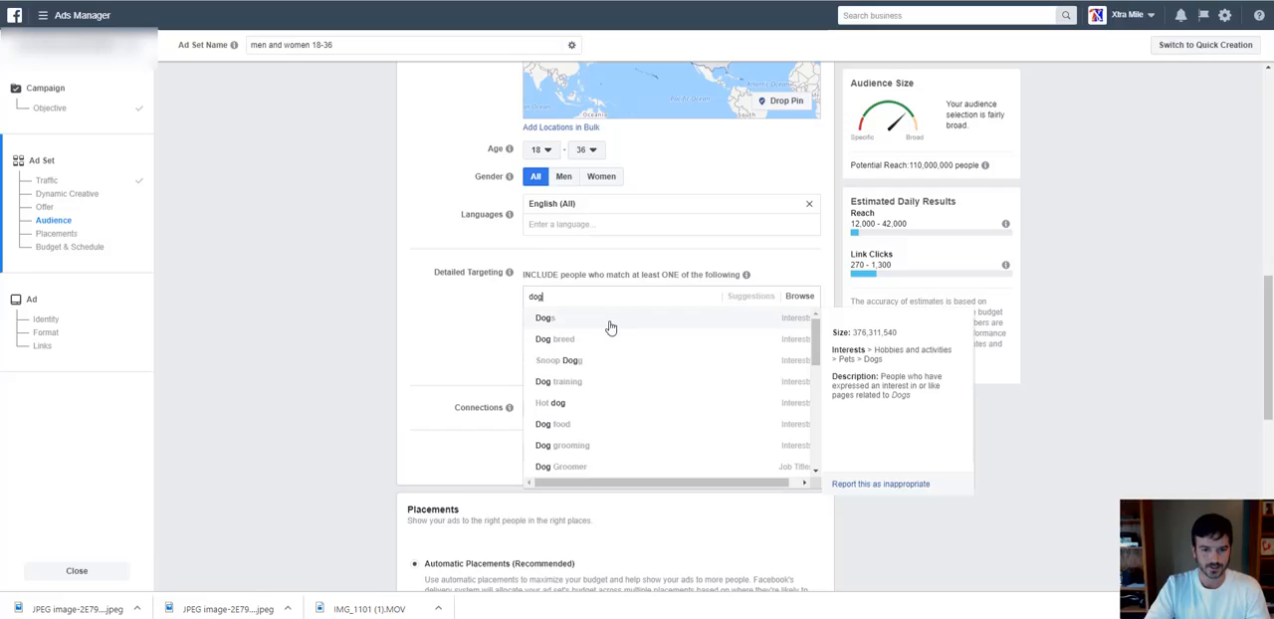
left_click(578, 387)
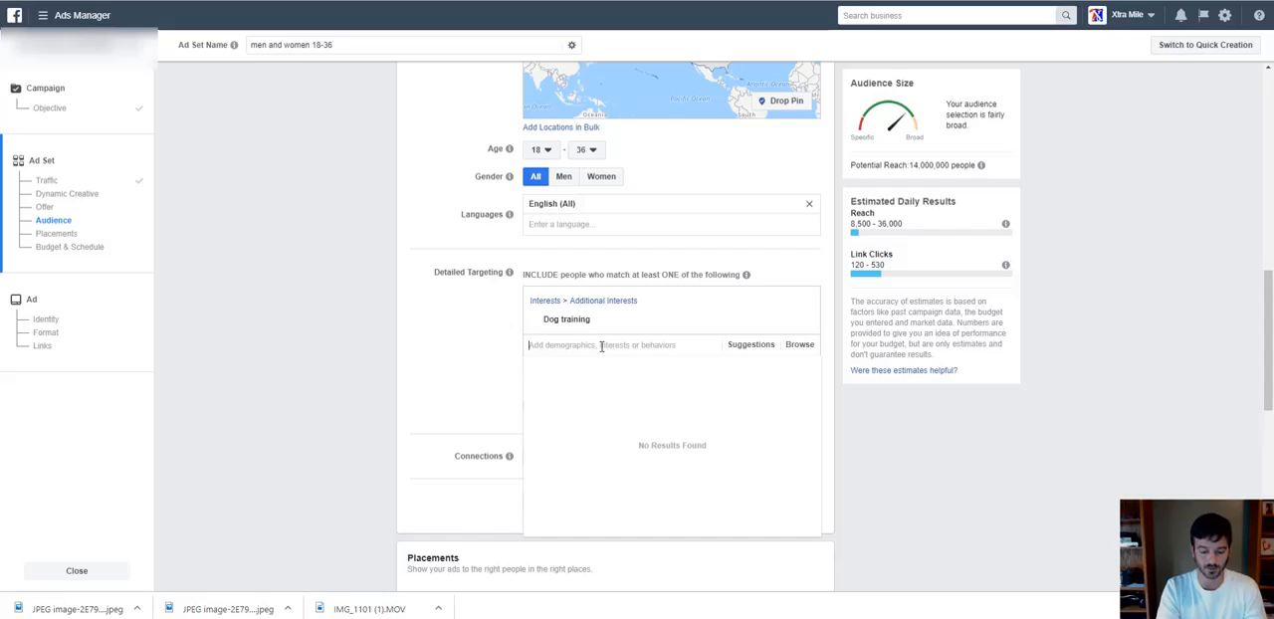
Search the detailed targeting options for "large breed dogs" and "large dogs".
type("dog")
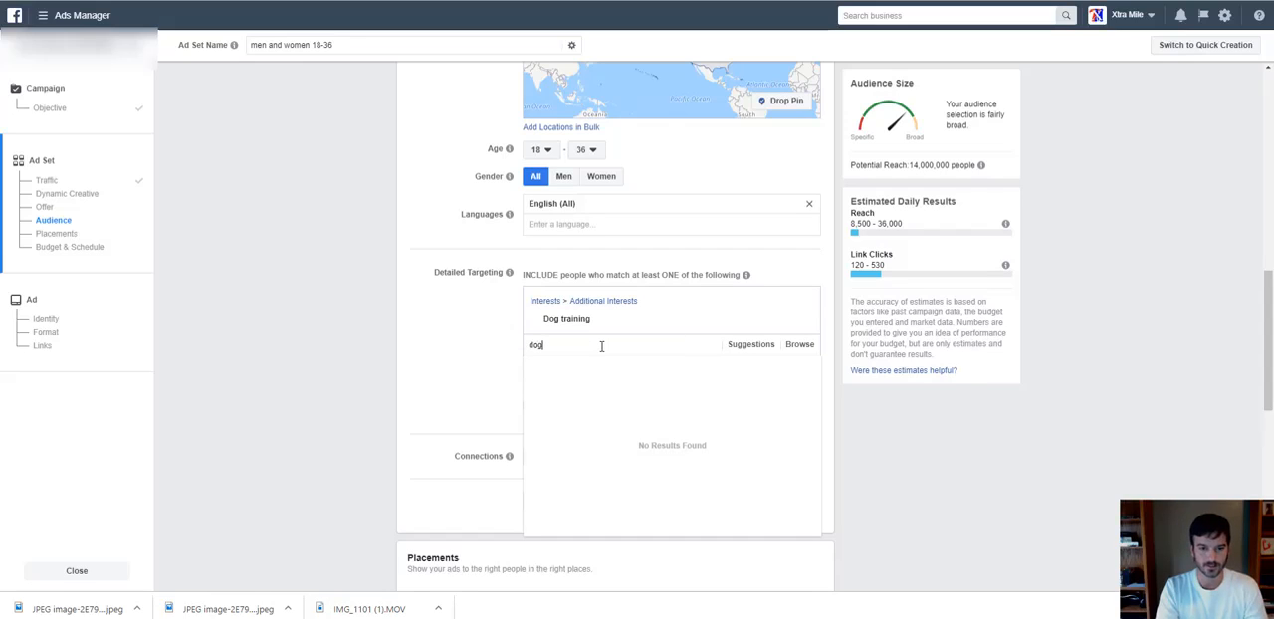
key("BackSpace")
key("BackSpace")
key("BackSpace")
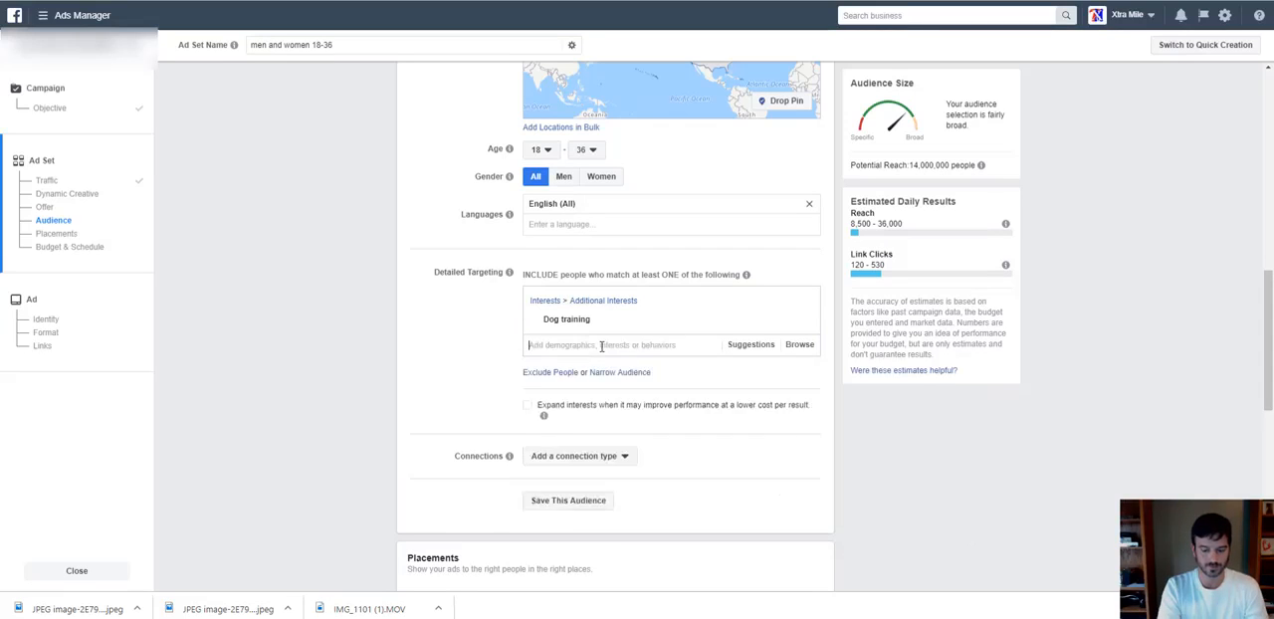
type("large breed")
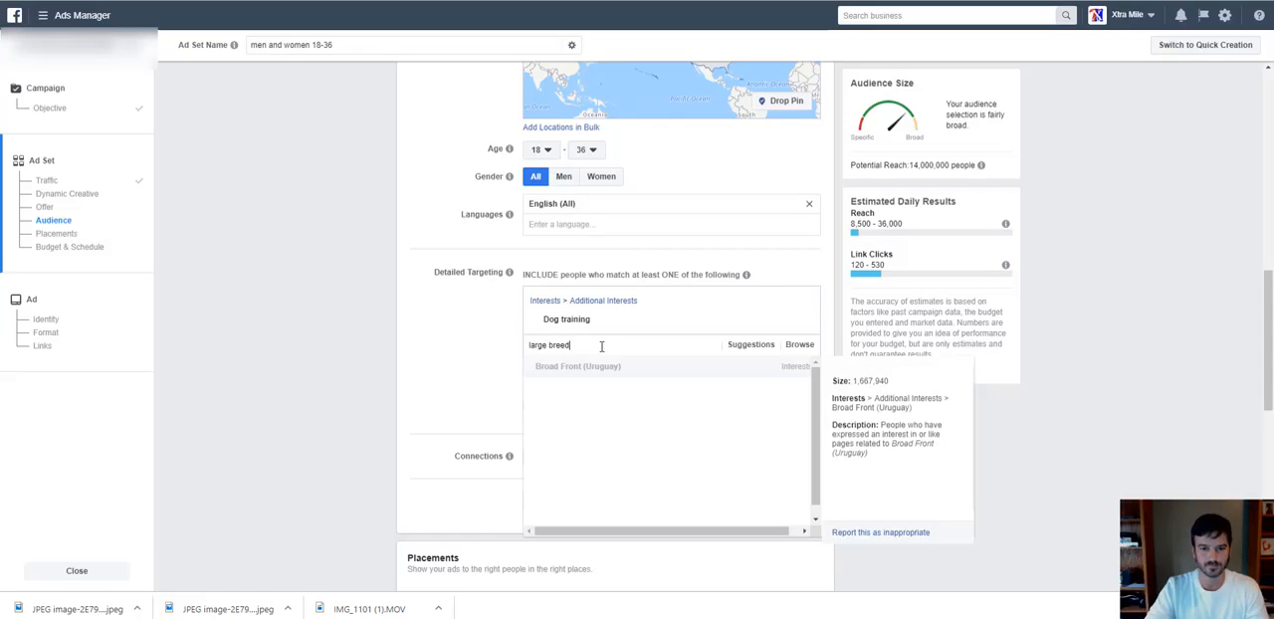
type(" d")
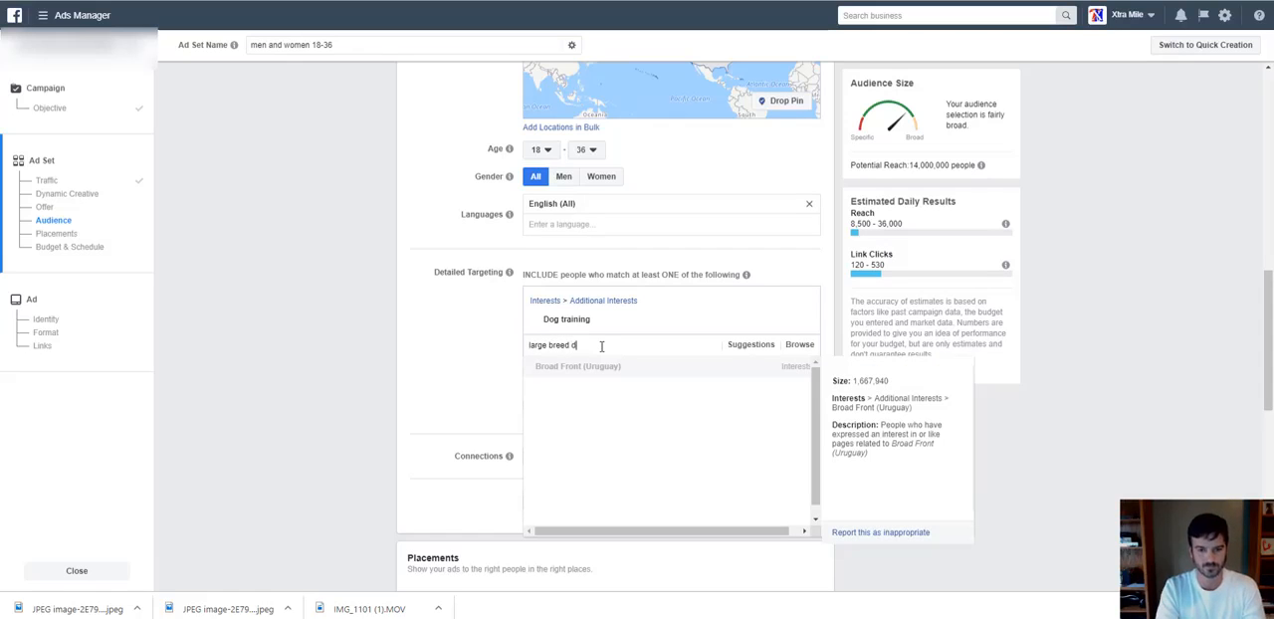
type("ogs")
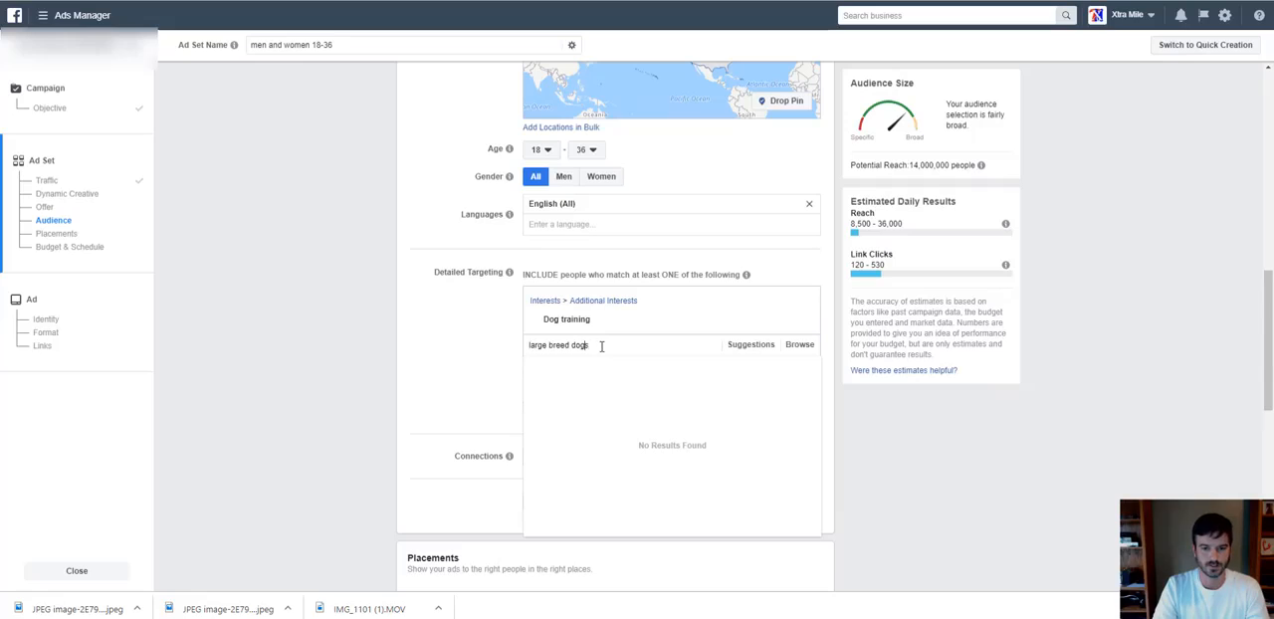
key("BackSpace")
key("BackSpace")
key("BackSpace")
key("BackSpace")
key("BackSpace")
key("BackSpace")
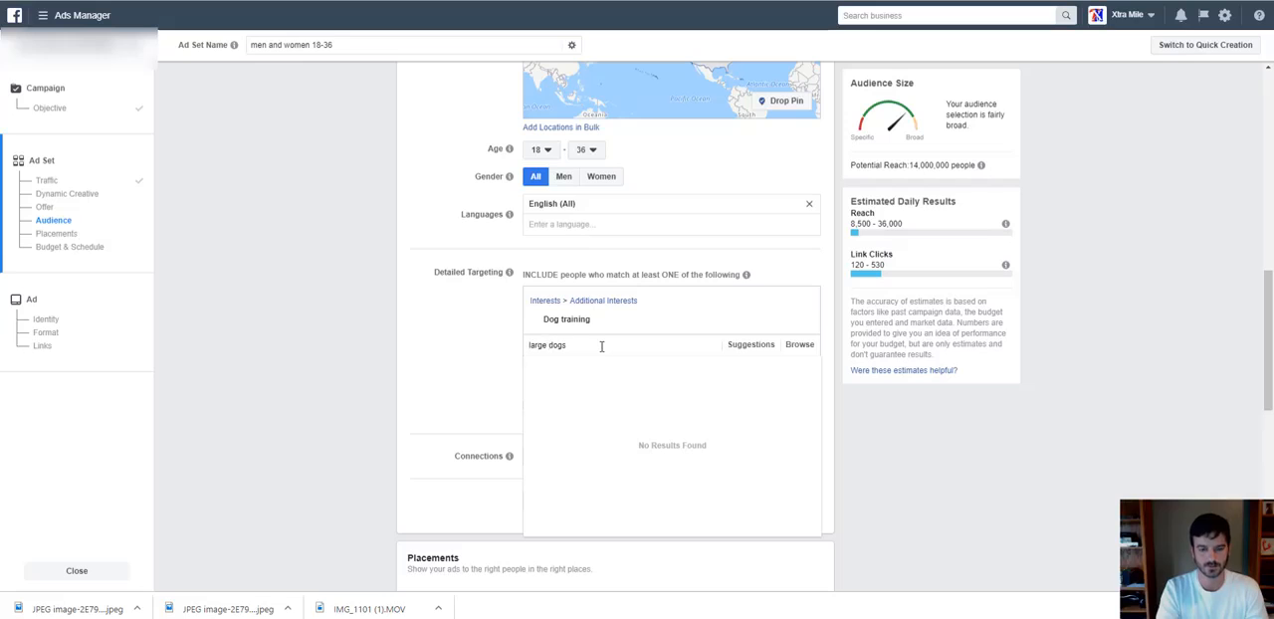
Search the detailed targeting options for "dogs" and add the I Love Dogs interest.
key("BackSpace")
key("BackSpace")
key("BackSpace")
key("BackSpace")
key("BackSpace")
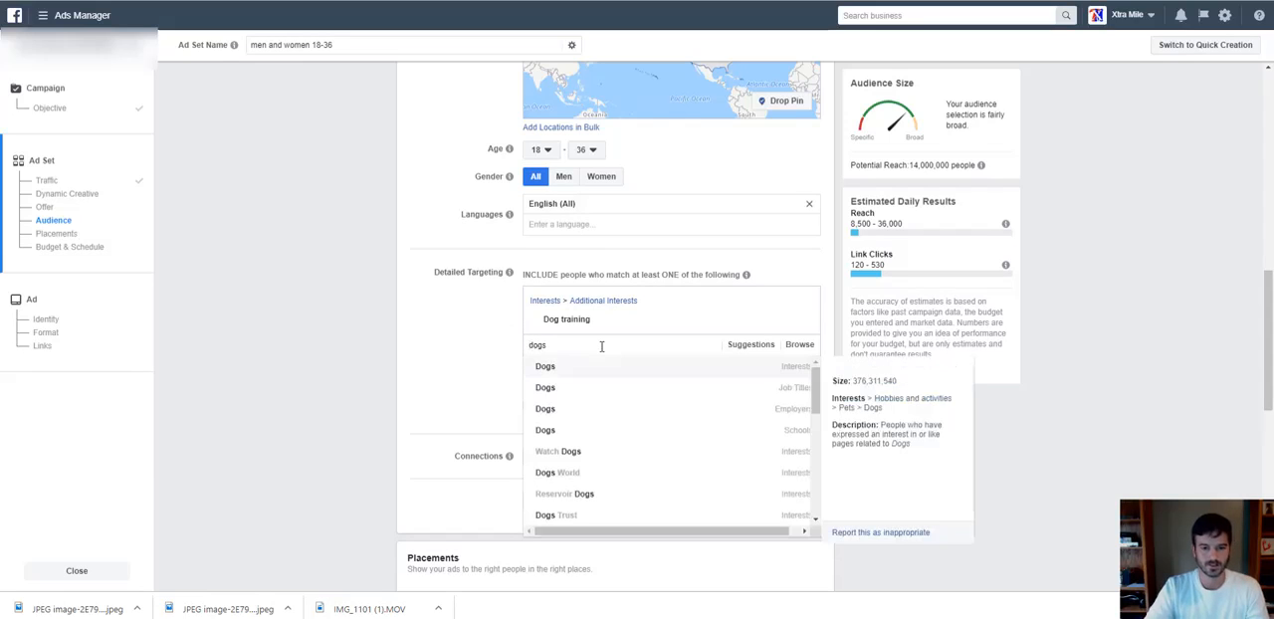
scroll(637, 437, "down", 4)
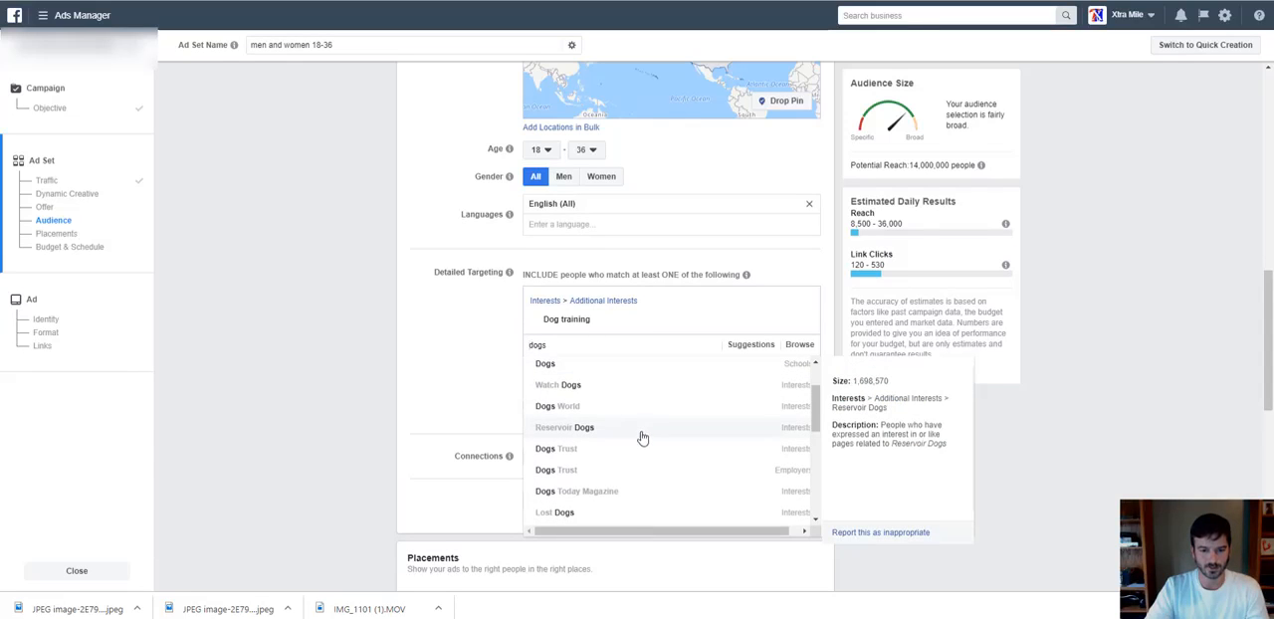
scroll(642, 438, "down", 4)
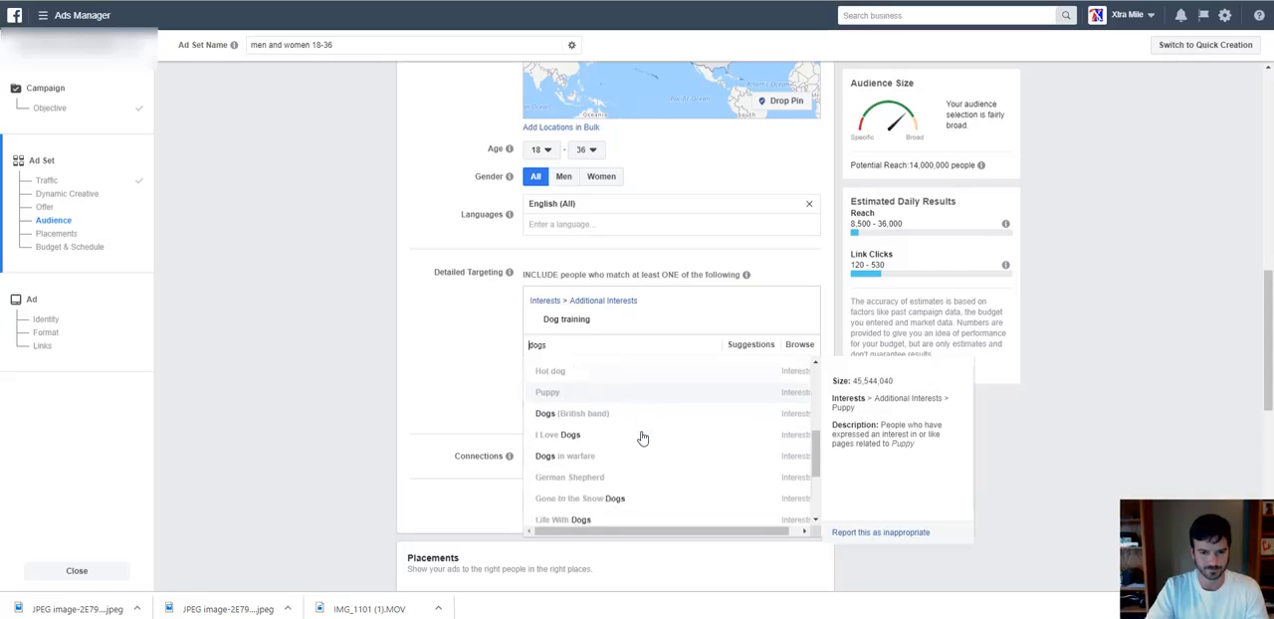
scroll(642, 438, "up", 3)
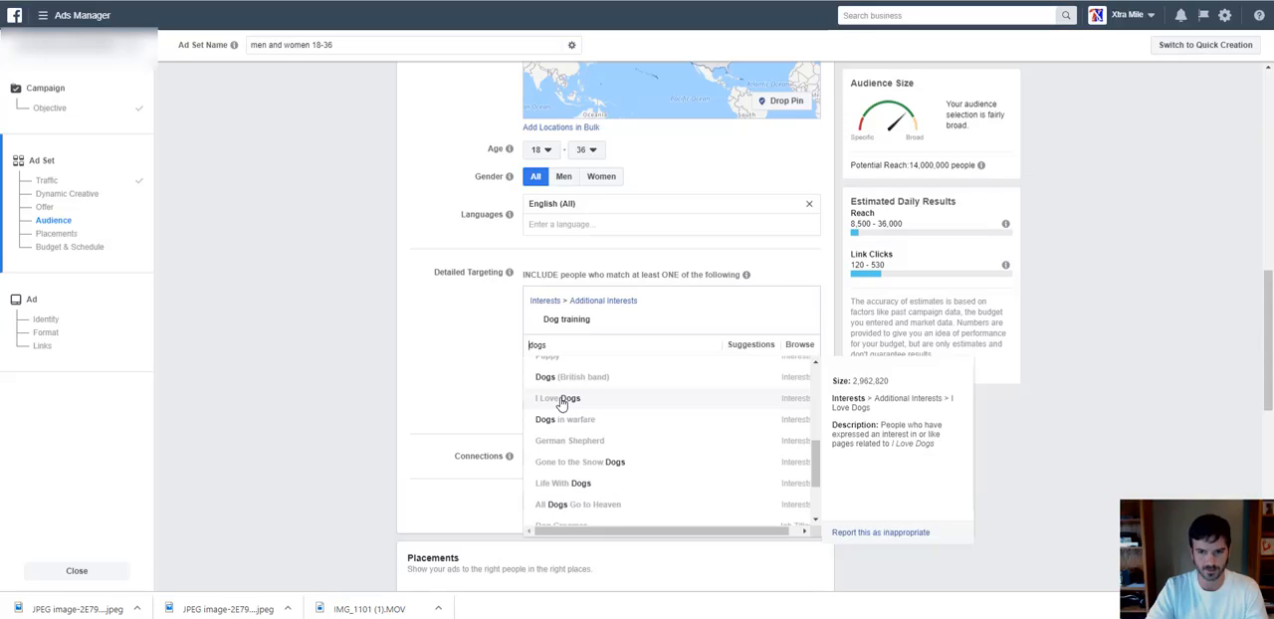
left_click(563, 399)
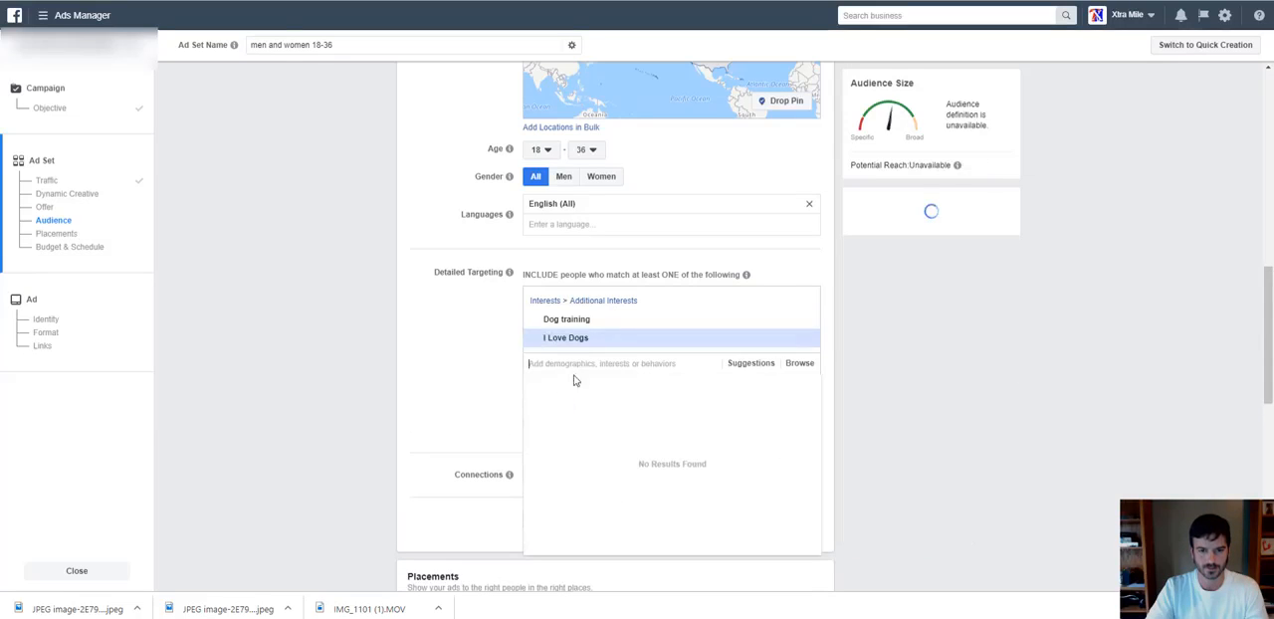
Add the suggested interests Dog behavior and Dog walking to the detailed targeting.
left_click(757, 366)
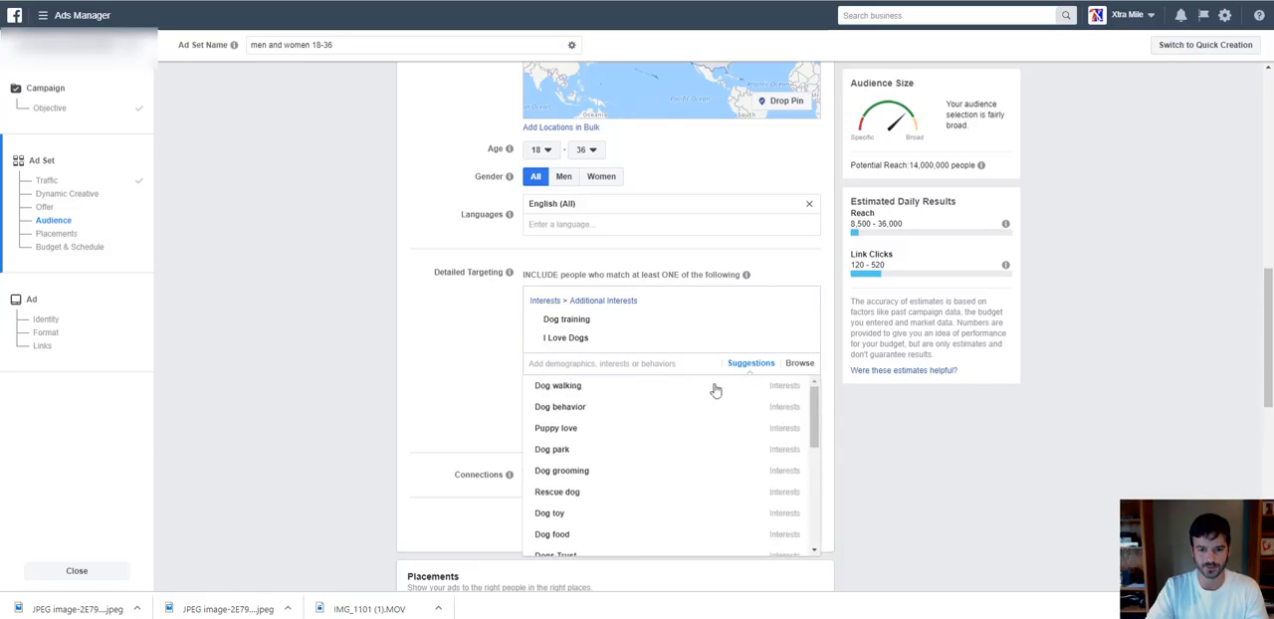
left_click(575, 408)
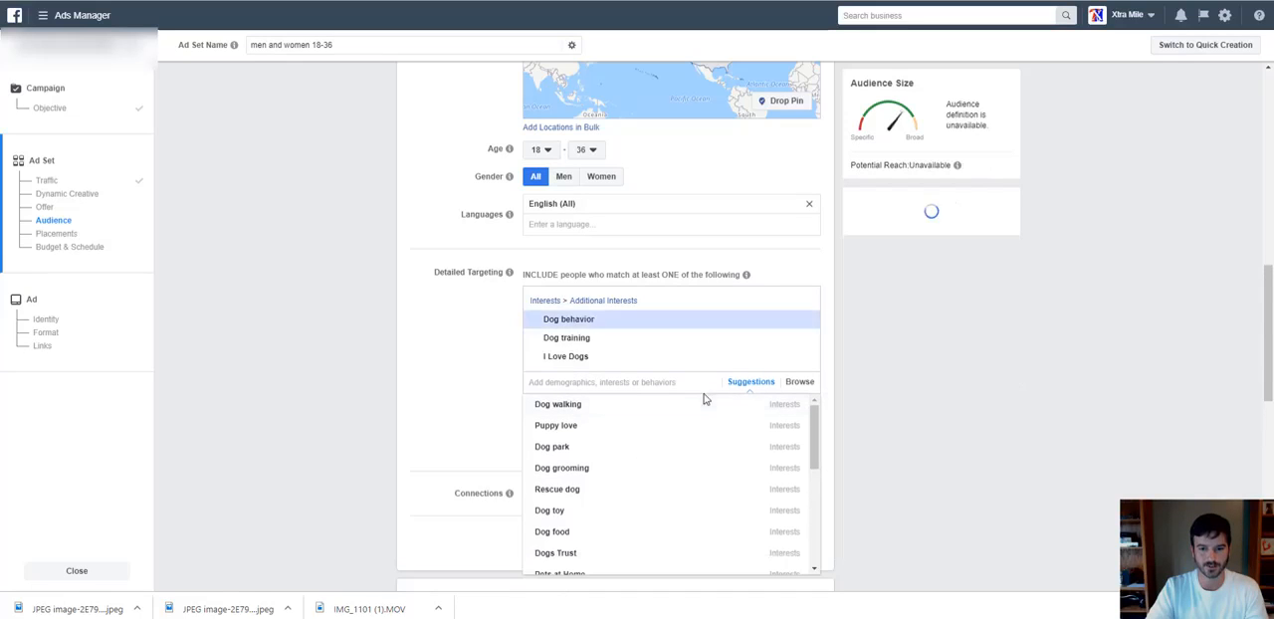
left_click(745, 384)
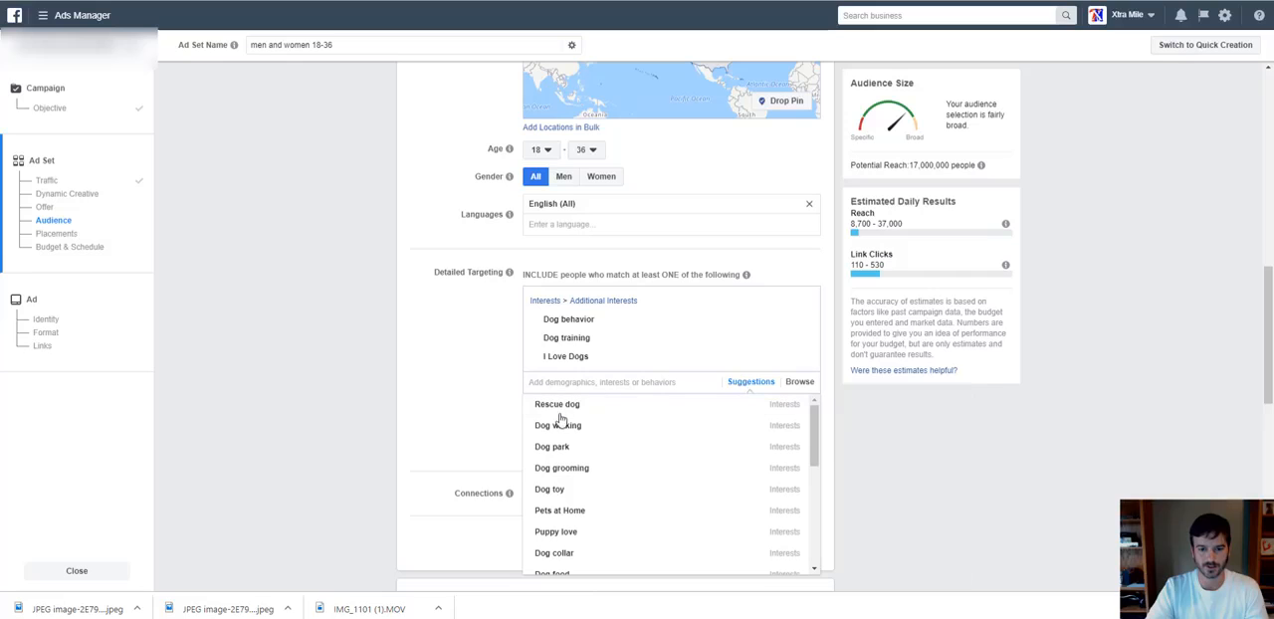
left_click(563, 426)
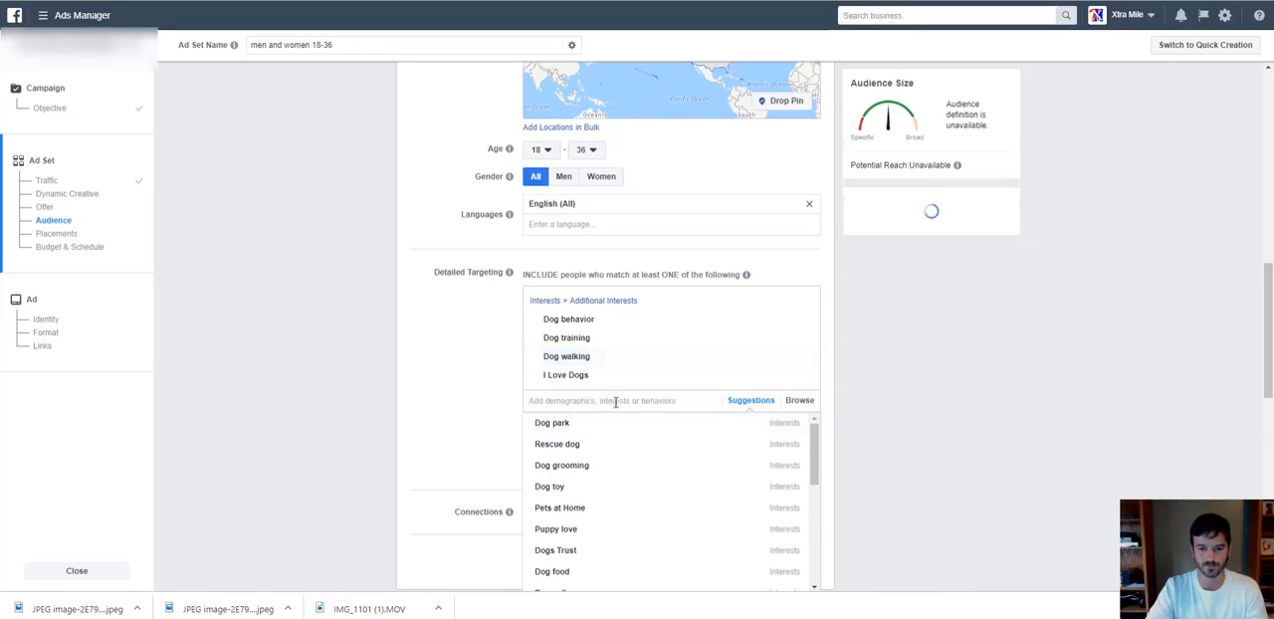
left_click(424, 394)
Examine the audience's potential reach and the interests included in its detailed targeting.
scroll(486, 401, "down", 1)
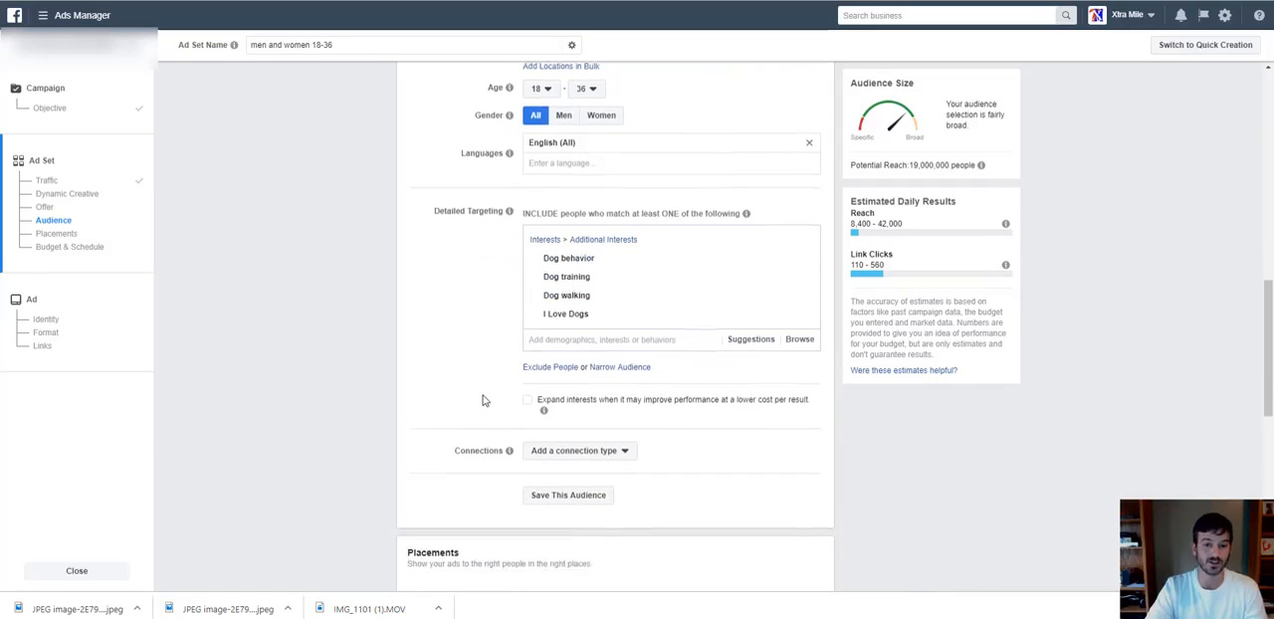
mouse_move(603, 296)
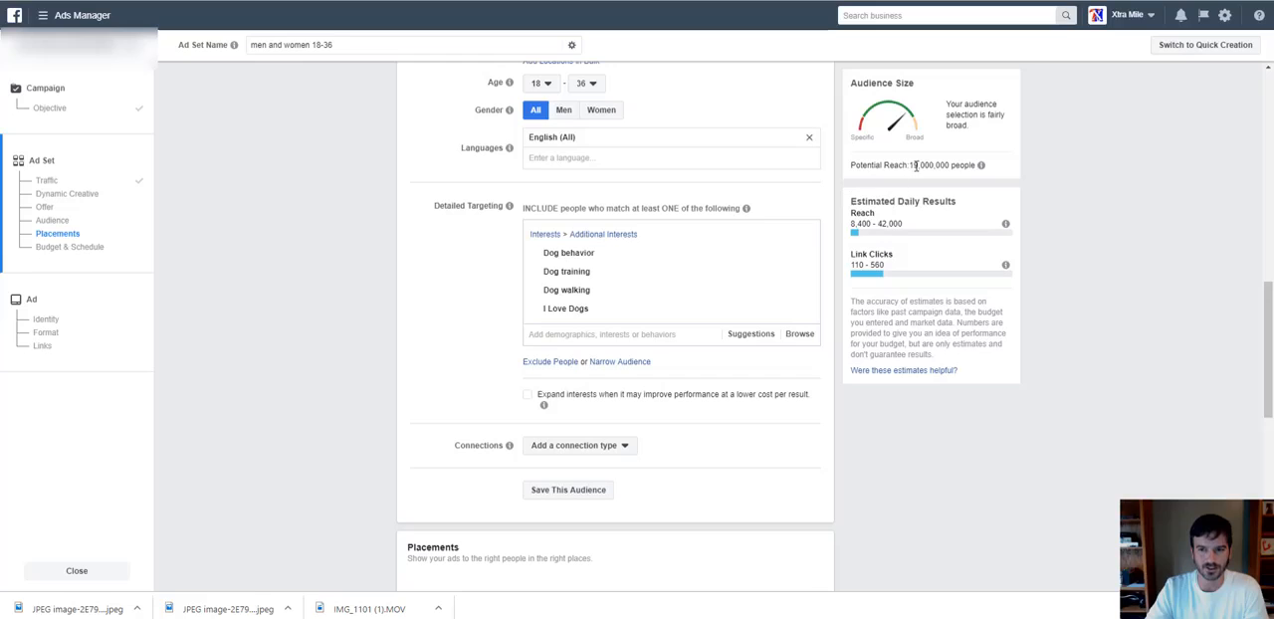
left_click_drag(909, 165, 951, 169)
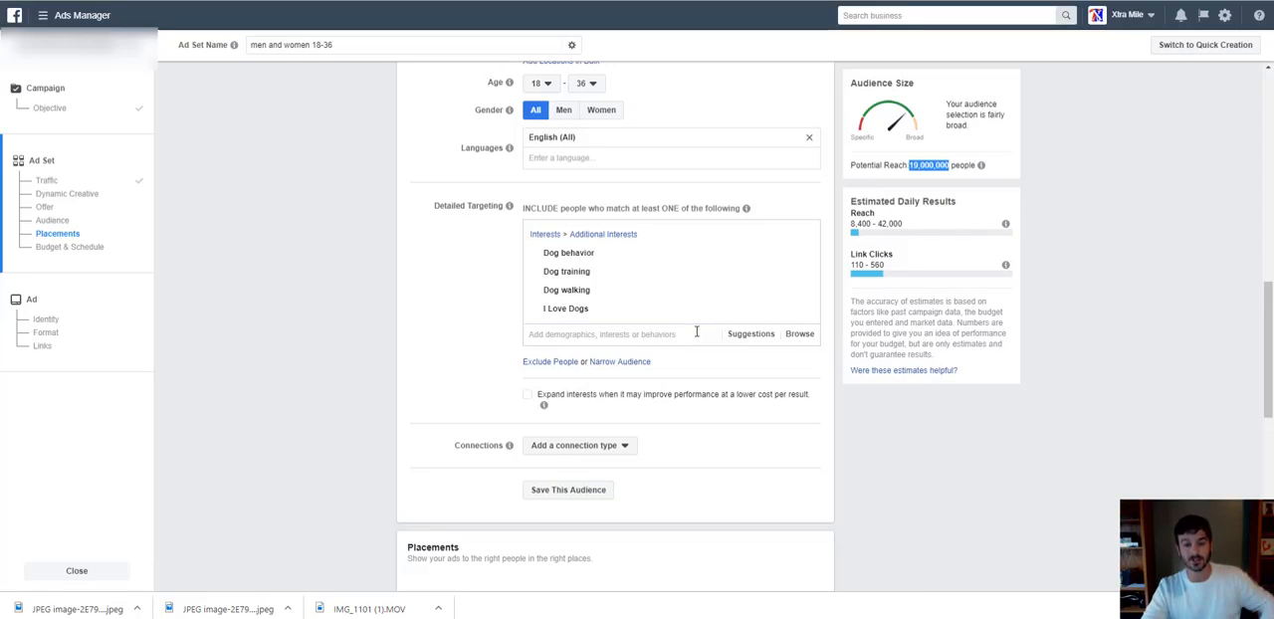
mouse_move(671, 303)
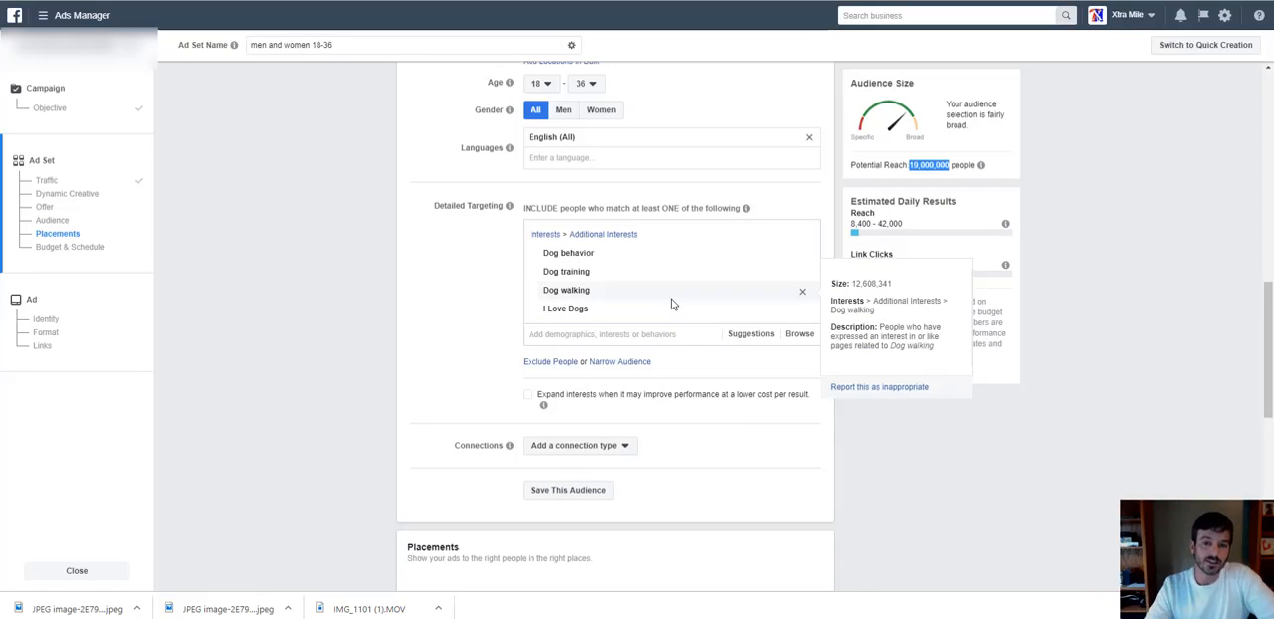
mouse_move(580, 273)
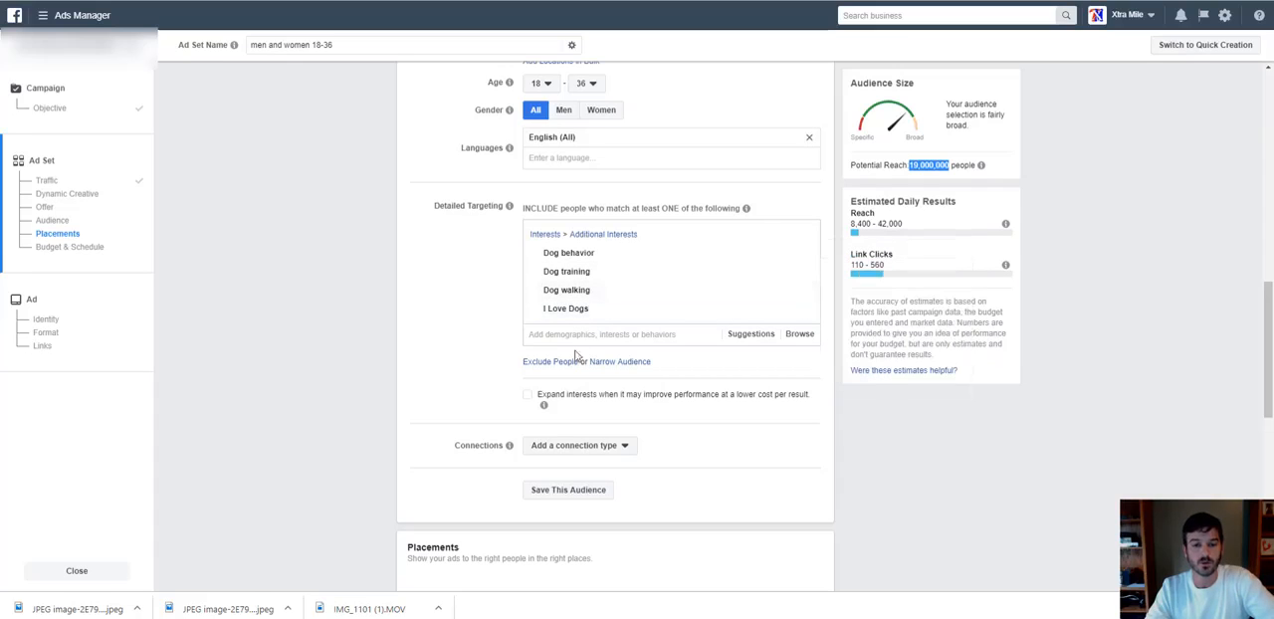
Narrow the audience to people who must also match the Engaged Shoppers purchase behavior.
left_click(637, 366)
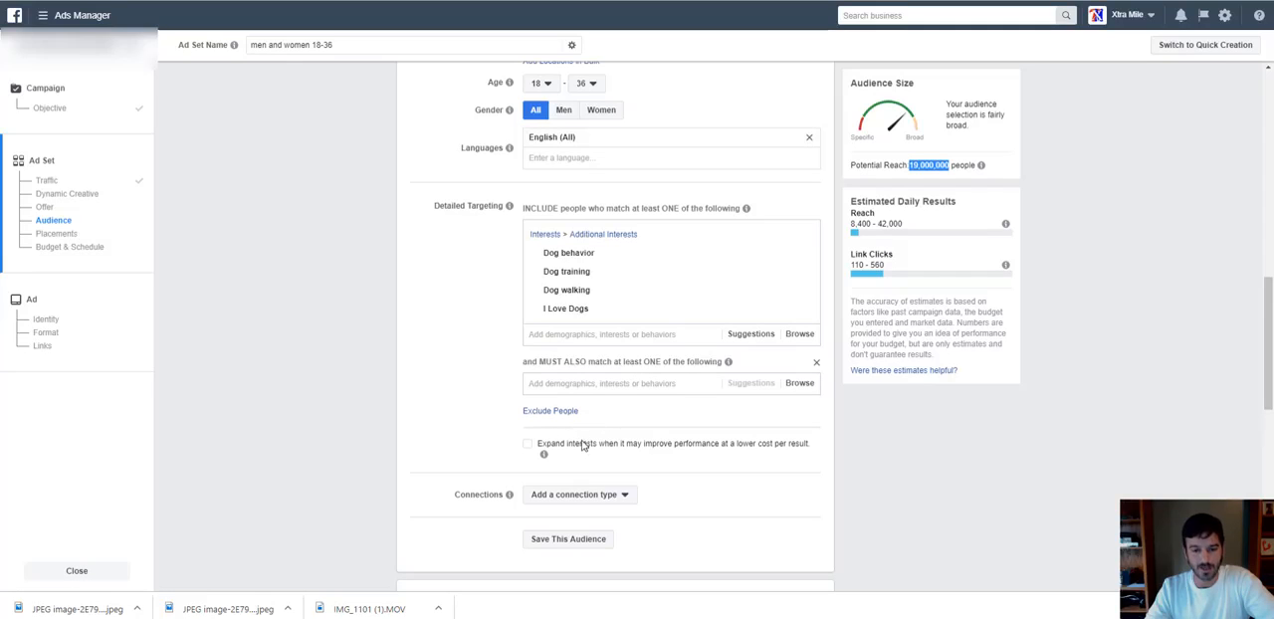
left_click(616, 384)
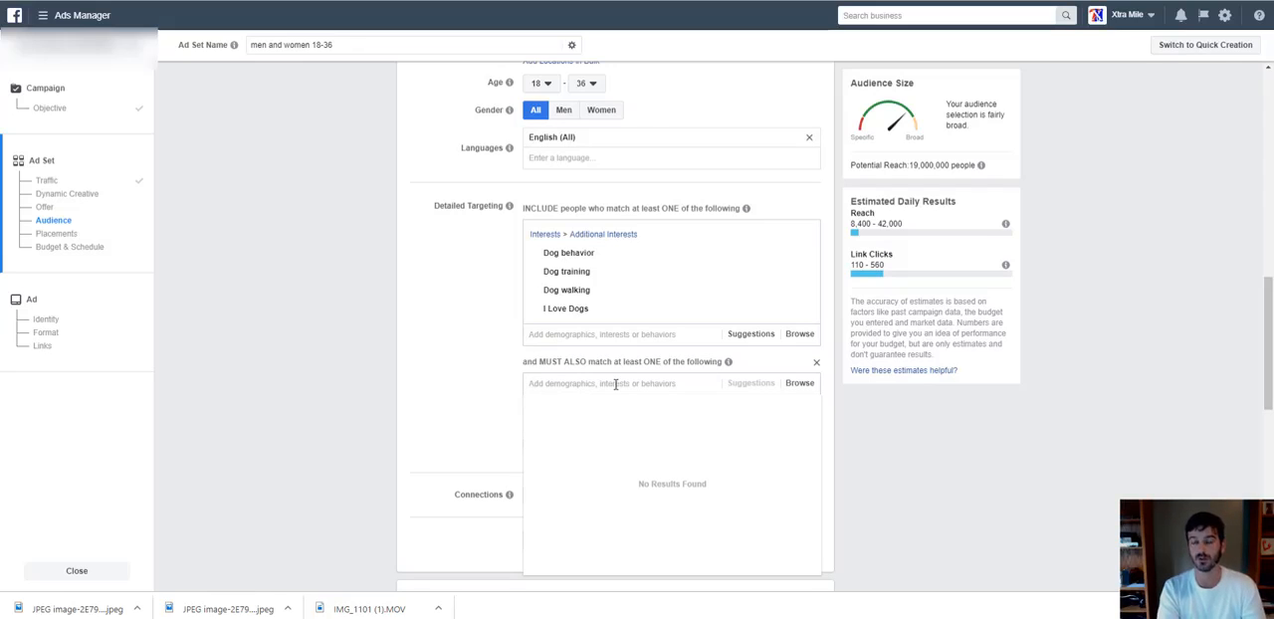
left_click(615, 384)
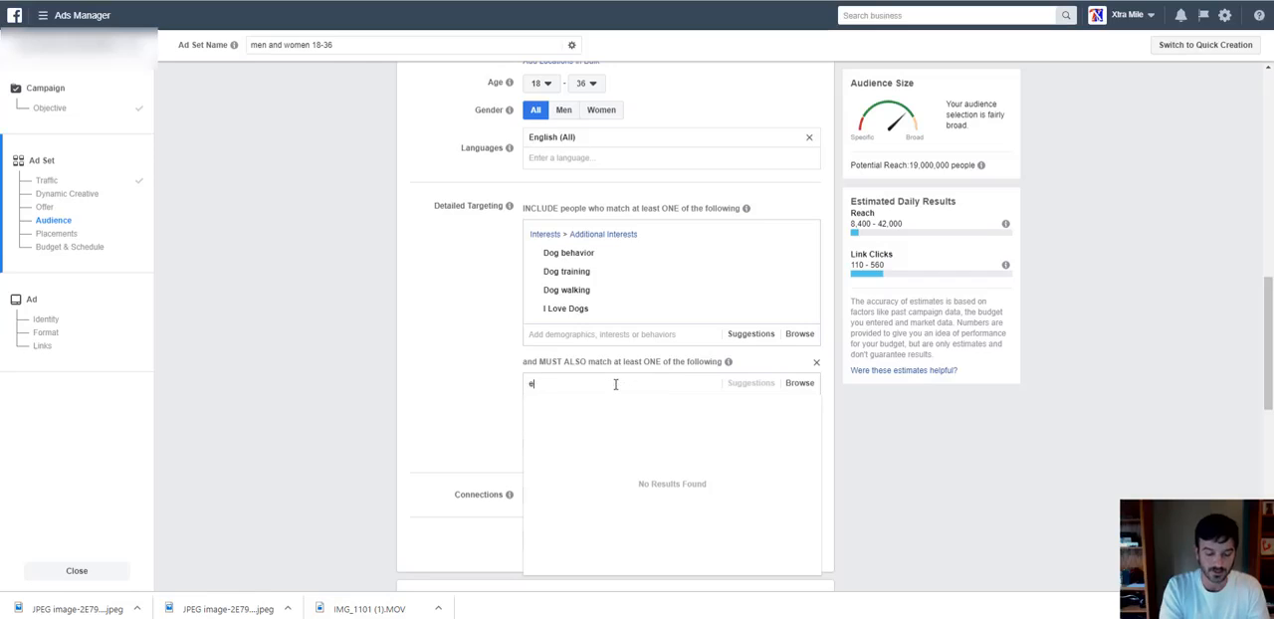
type("engaged")
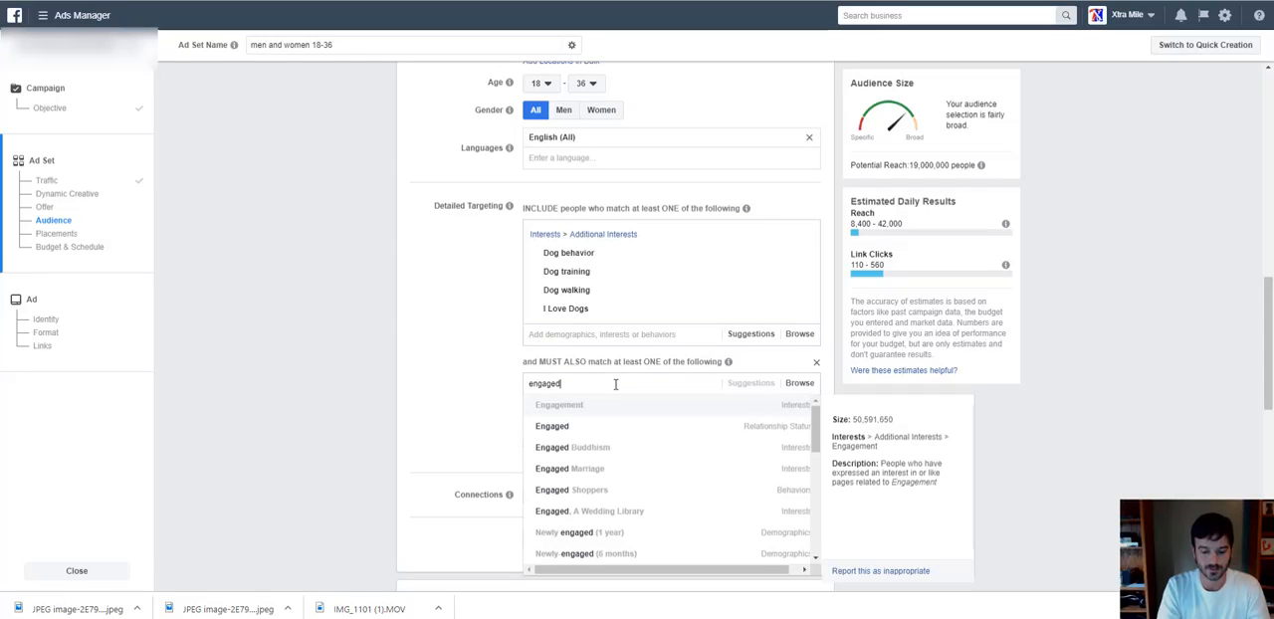
type(" shoppers")
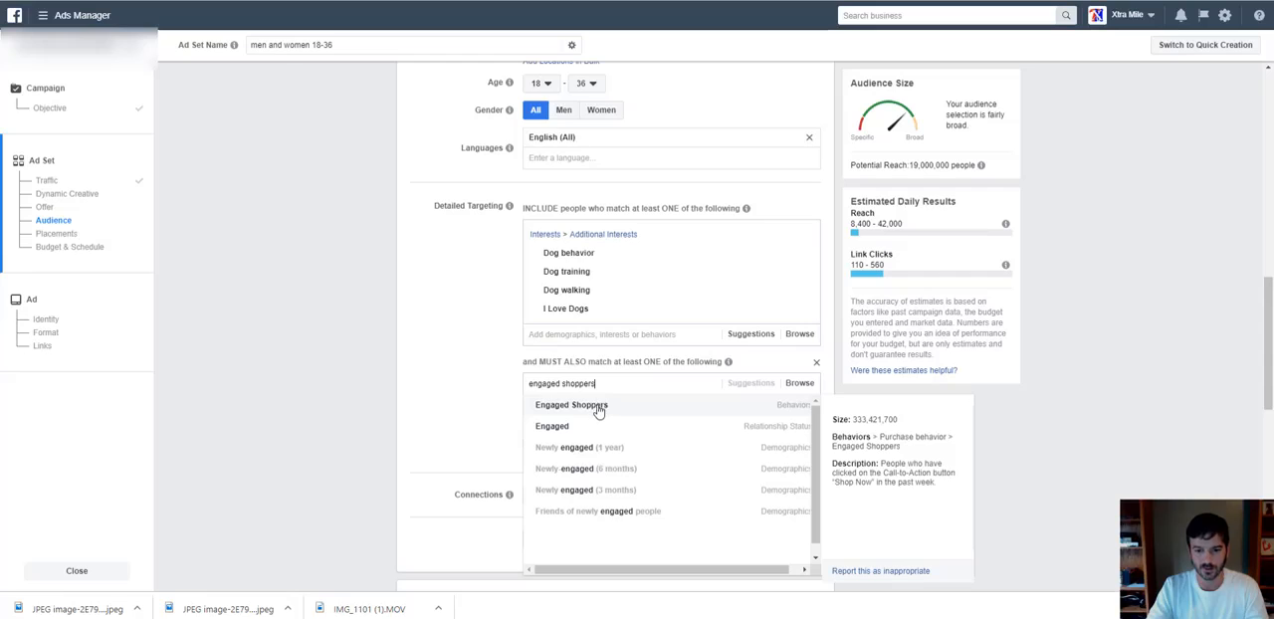
left_click(598, 412)
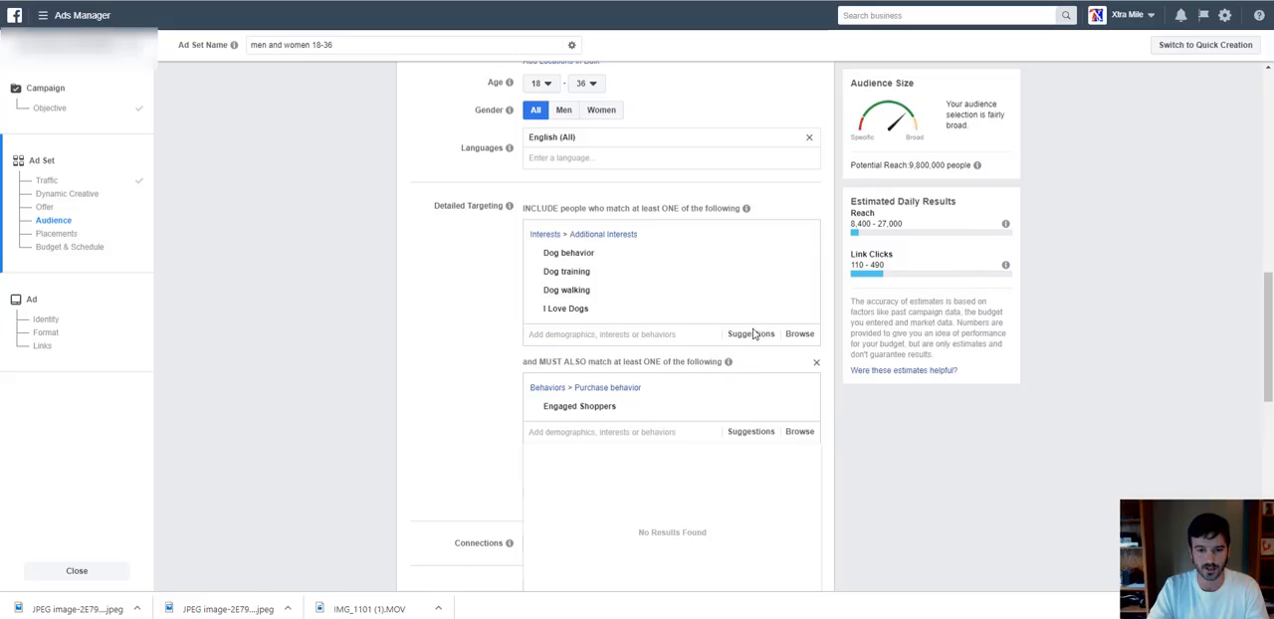
left_click(615, 432)
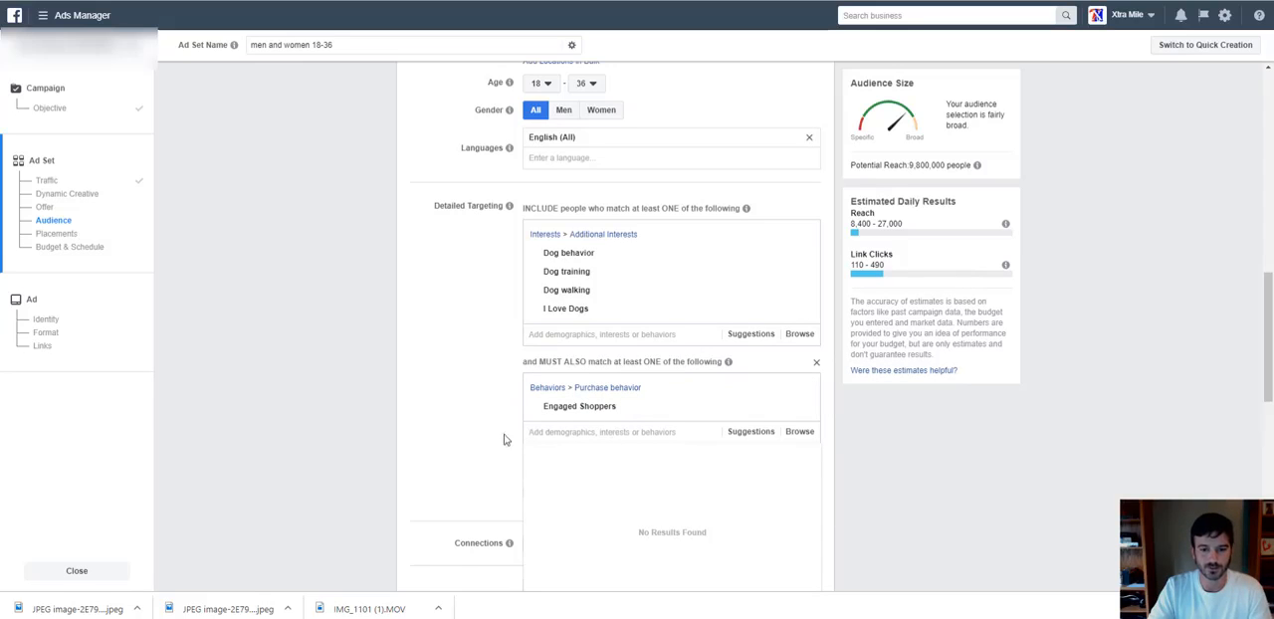
Add another, still empty must-also-match group below Engaged Shoppers in the detailed targeting.
left_click(469, 438)
scroll(476, 441, "down", 1)
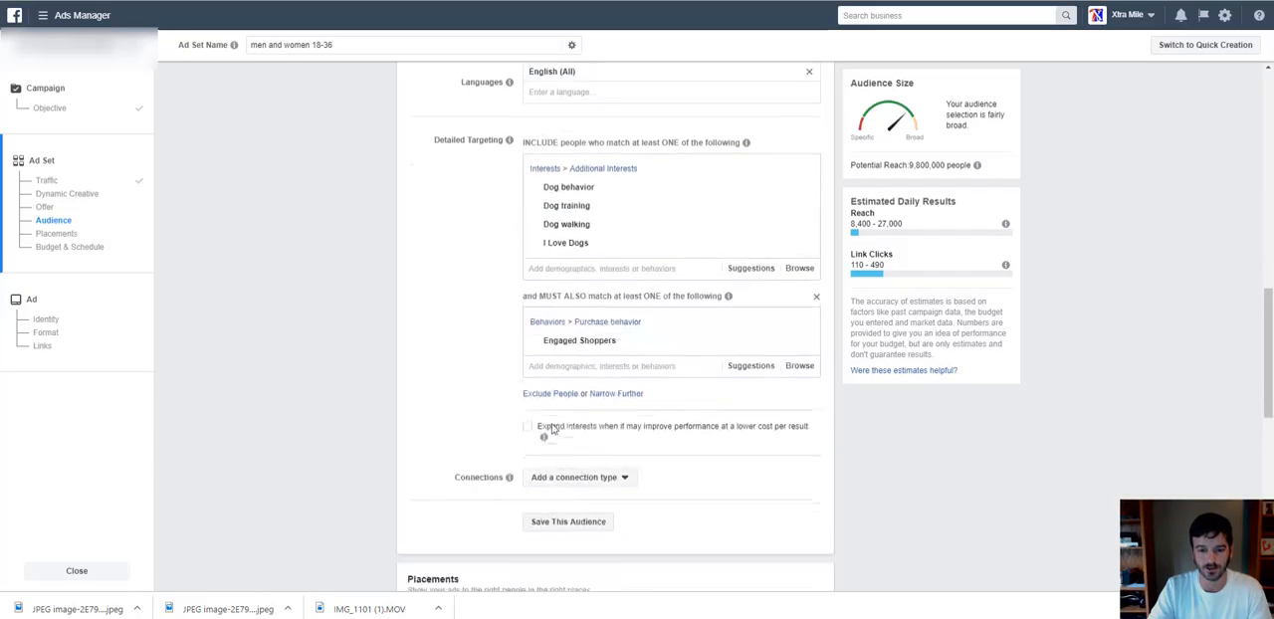
left_click(630, 394)
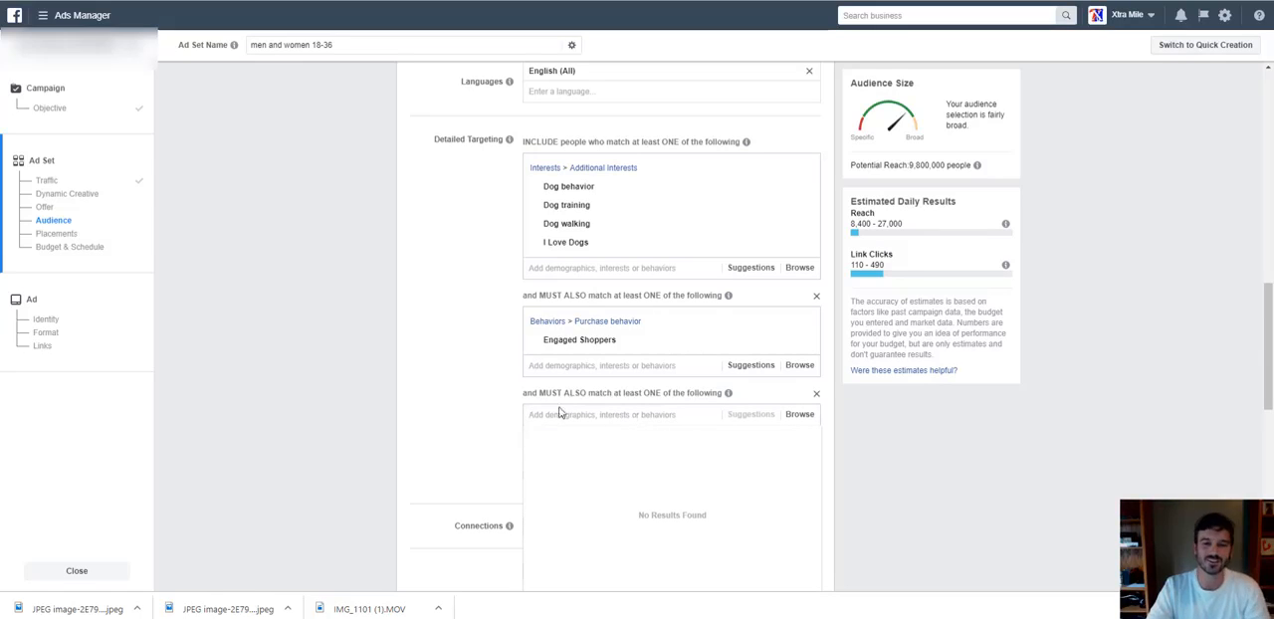
left_click(492, 400)
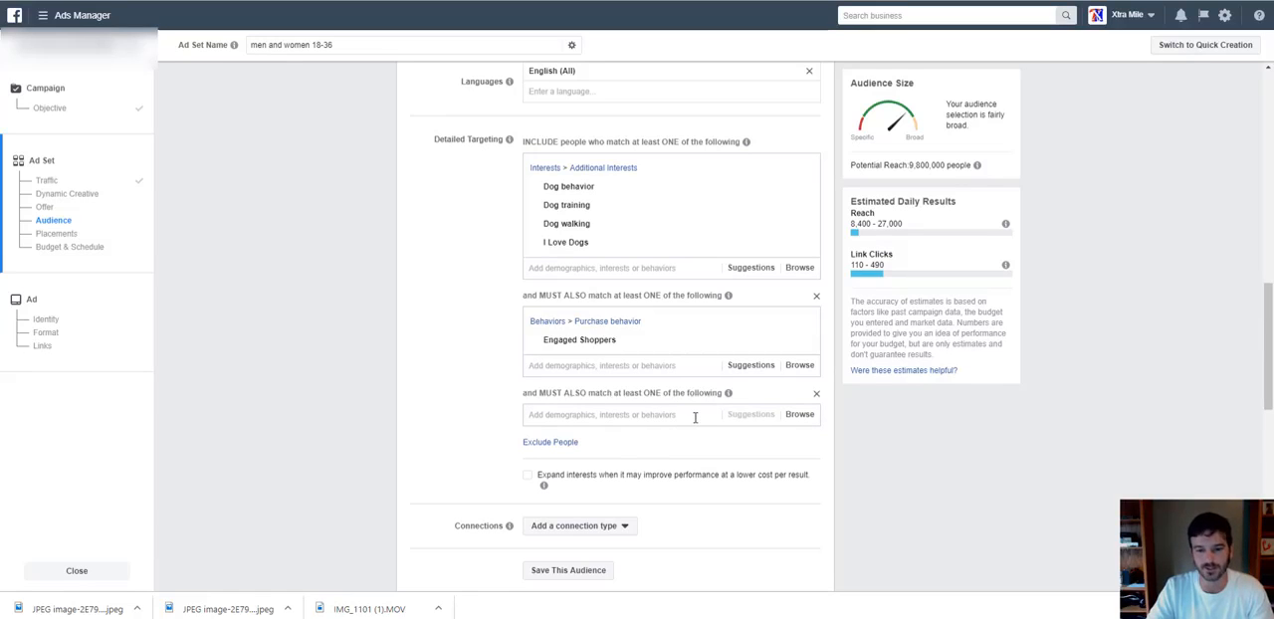
Review the rest of the audience section, including the option for saving the audience and the list of saved audiences.
scroll(458, 417, "down", 2)
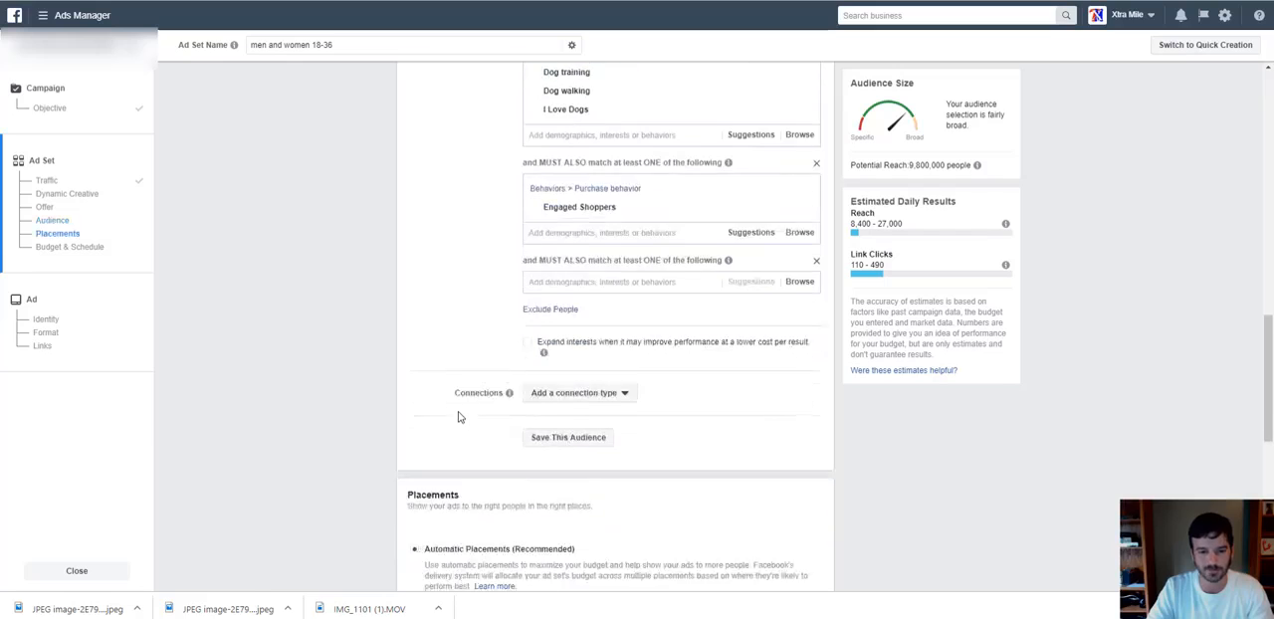
scroll(477, 383, "up", 2)
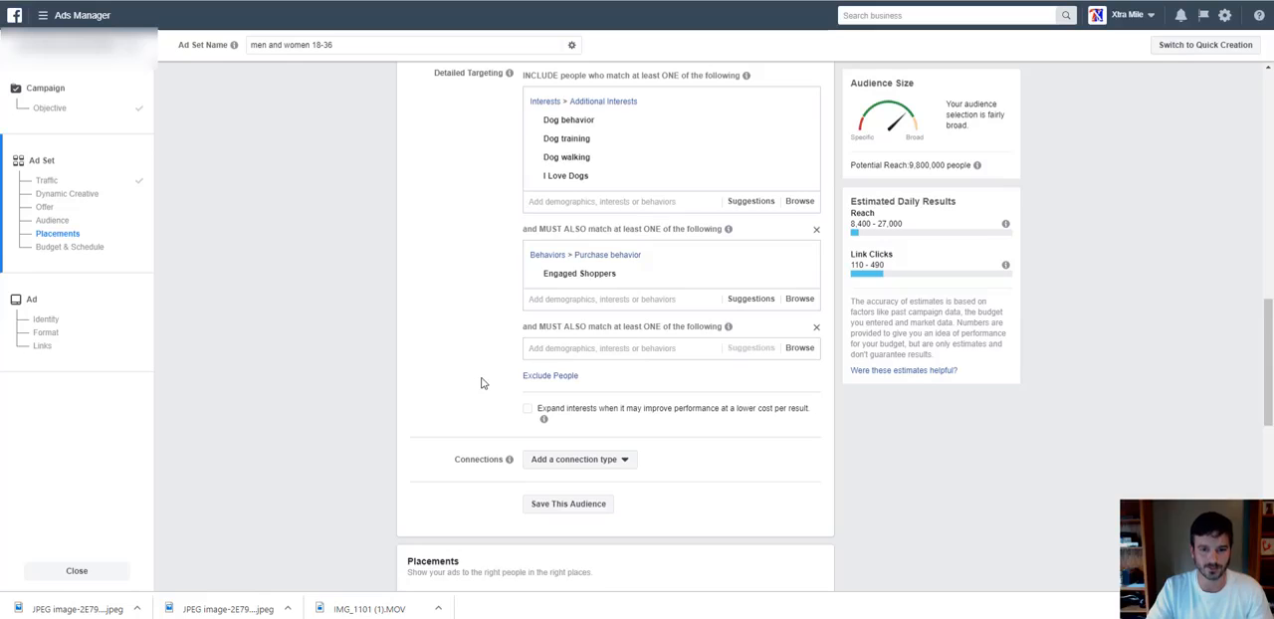
scroll(481, 383, "down", 1)
scroll(481, 383, "down", 1)
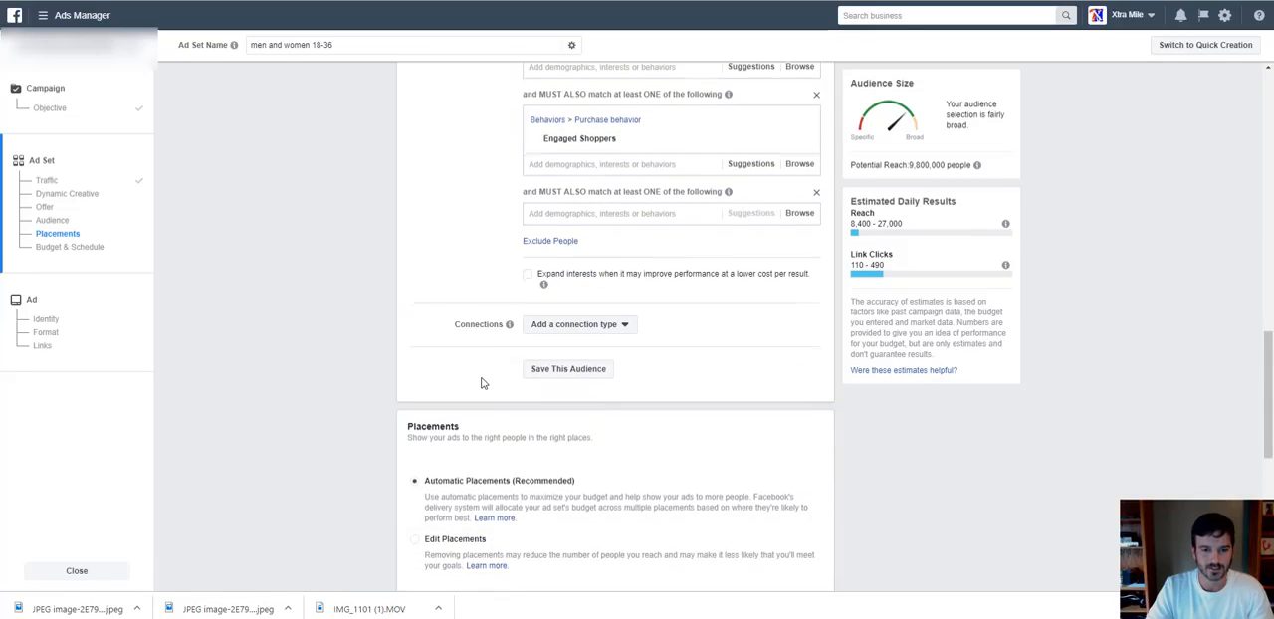
scroll(481, 383, "down", 1)
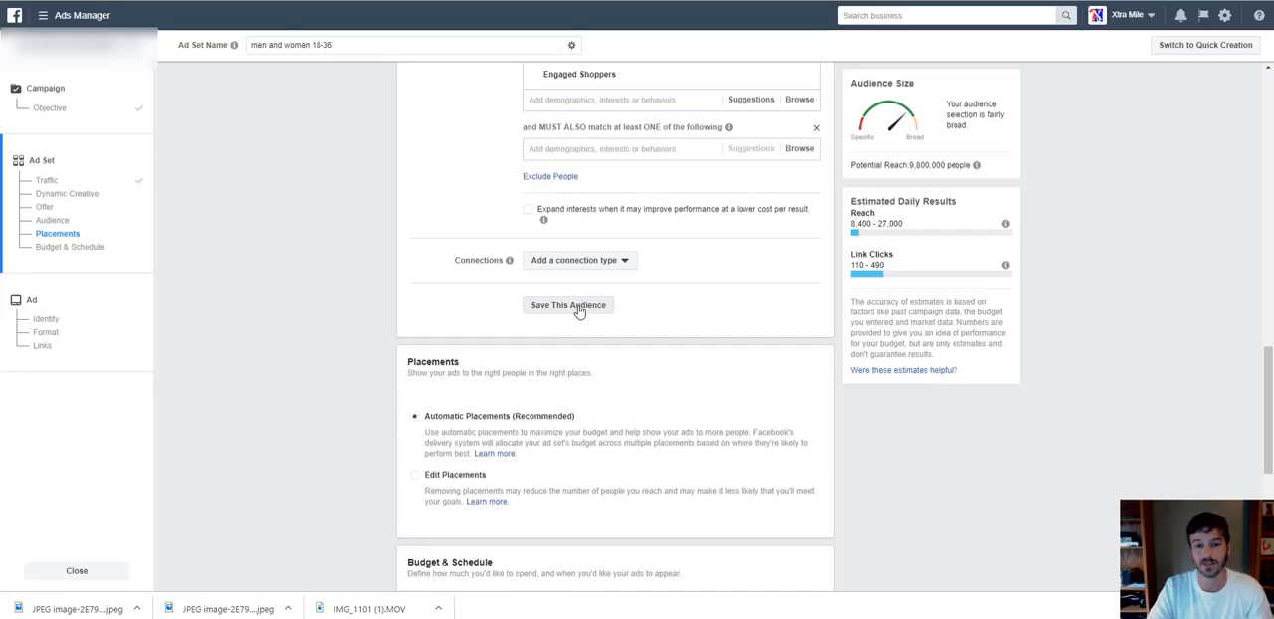
scroll(580, 311, "up", 7)
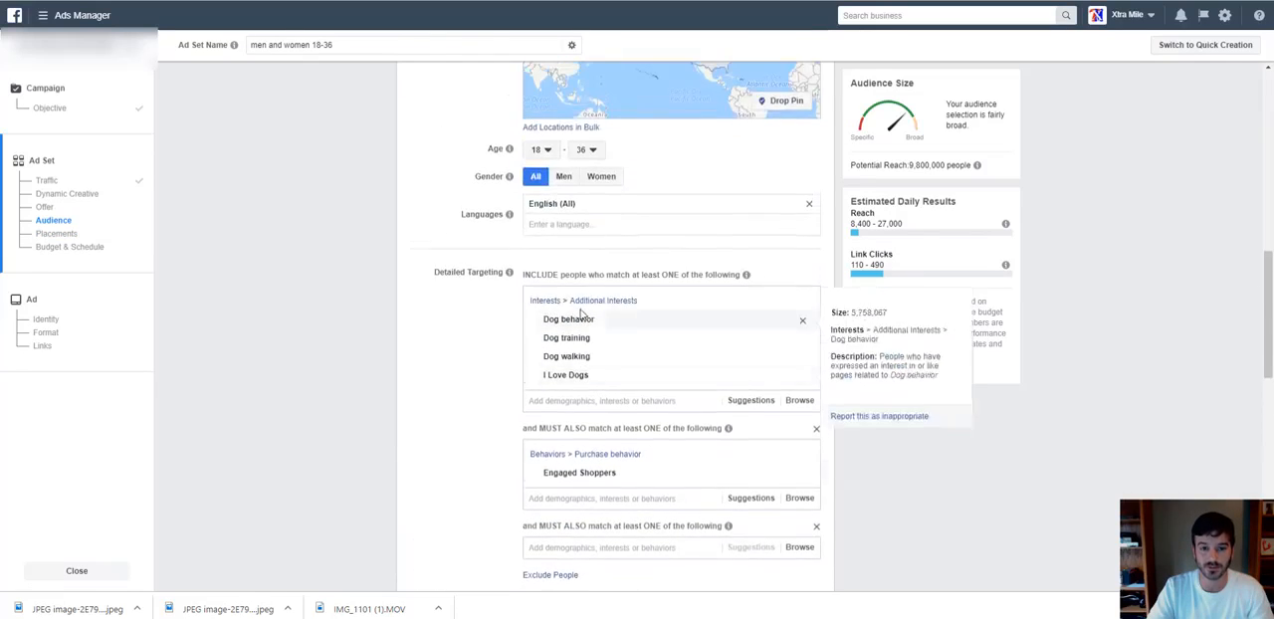
scroll(580, 312, "up", 6)
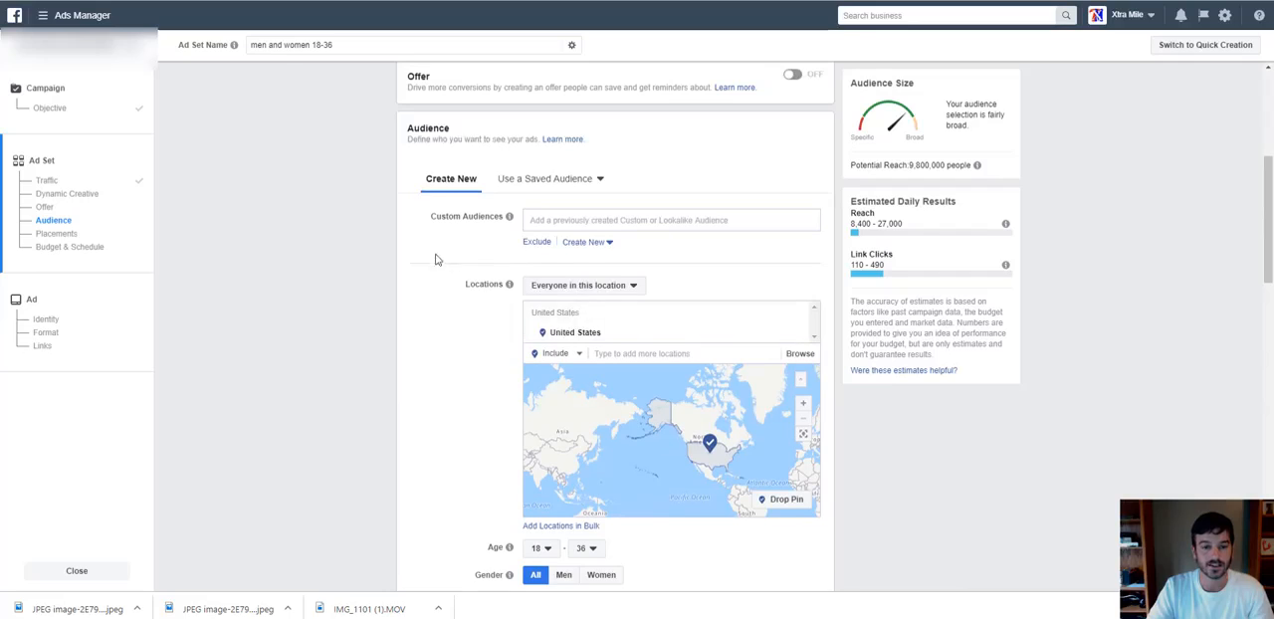
left_click(538, 183)
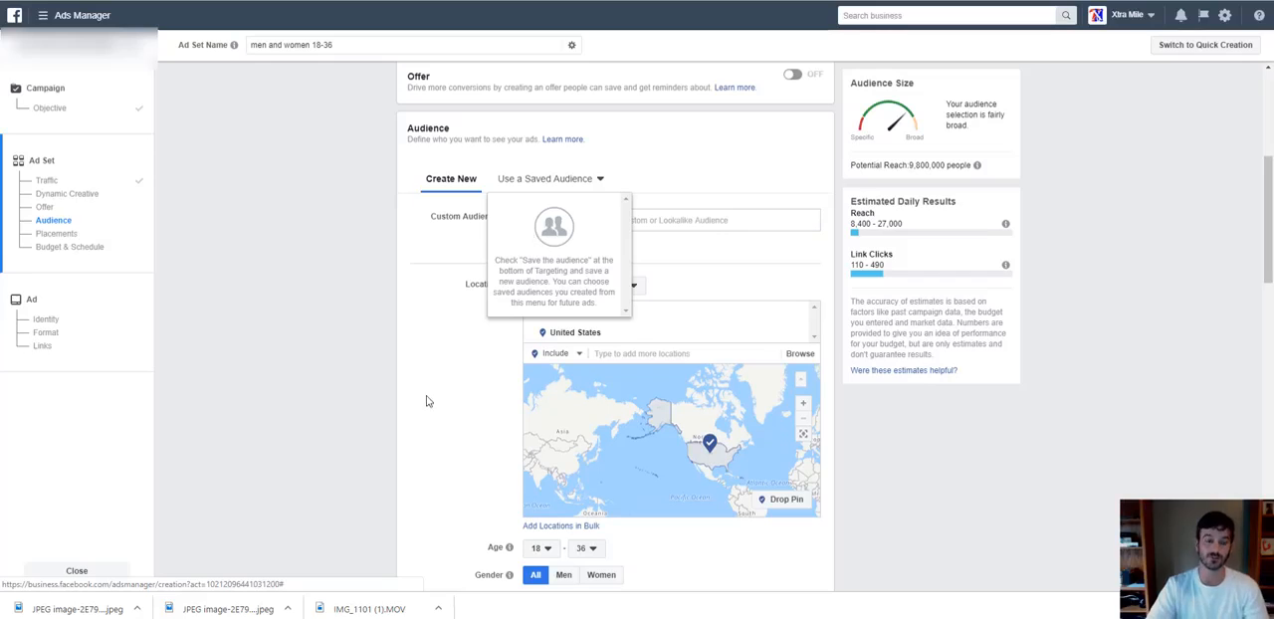
left_click(461, 407)
Switch the ad set from automatic to manually edited placements.
scroll(461, 405, "down", 1)
scroll(461, 405, "down", 7)
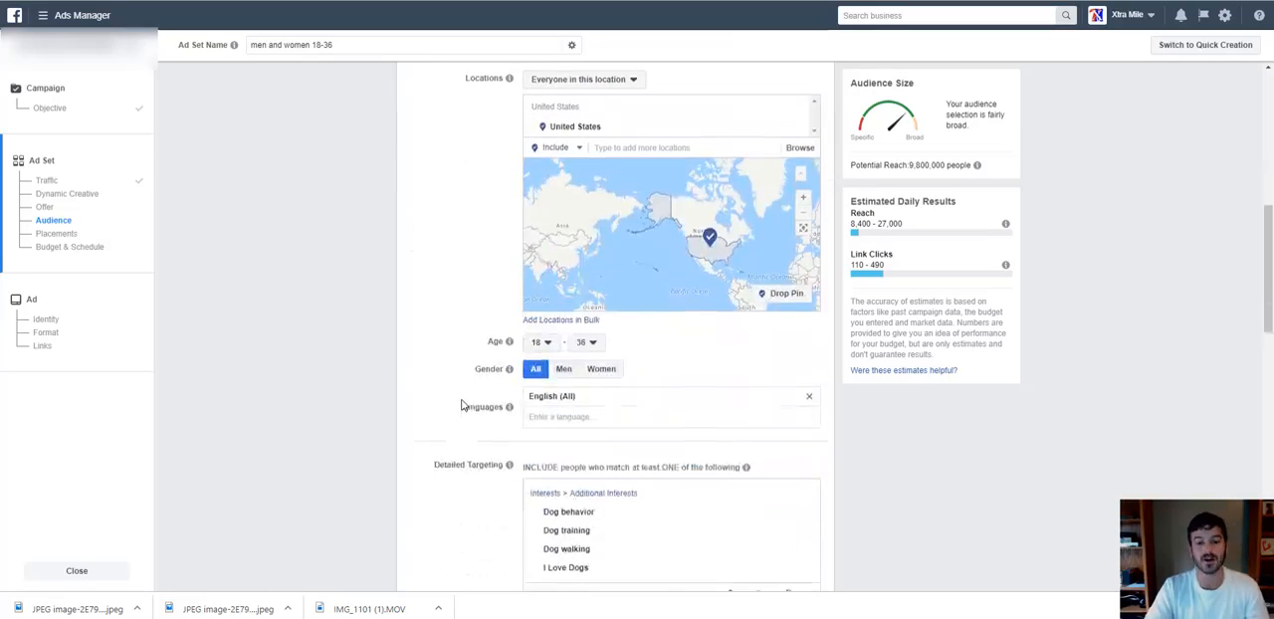
scroll(462, 407, "down", 5)
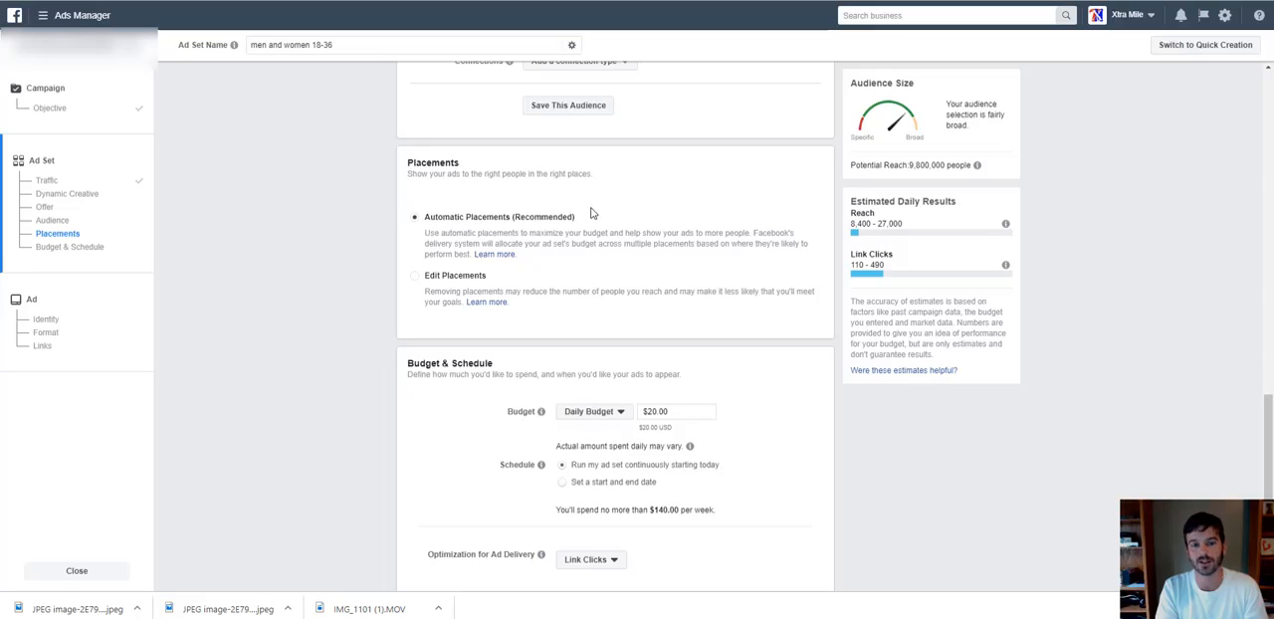
left_click(445, 280)
scroll(528, 318, "down", 1)
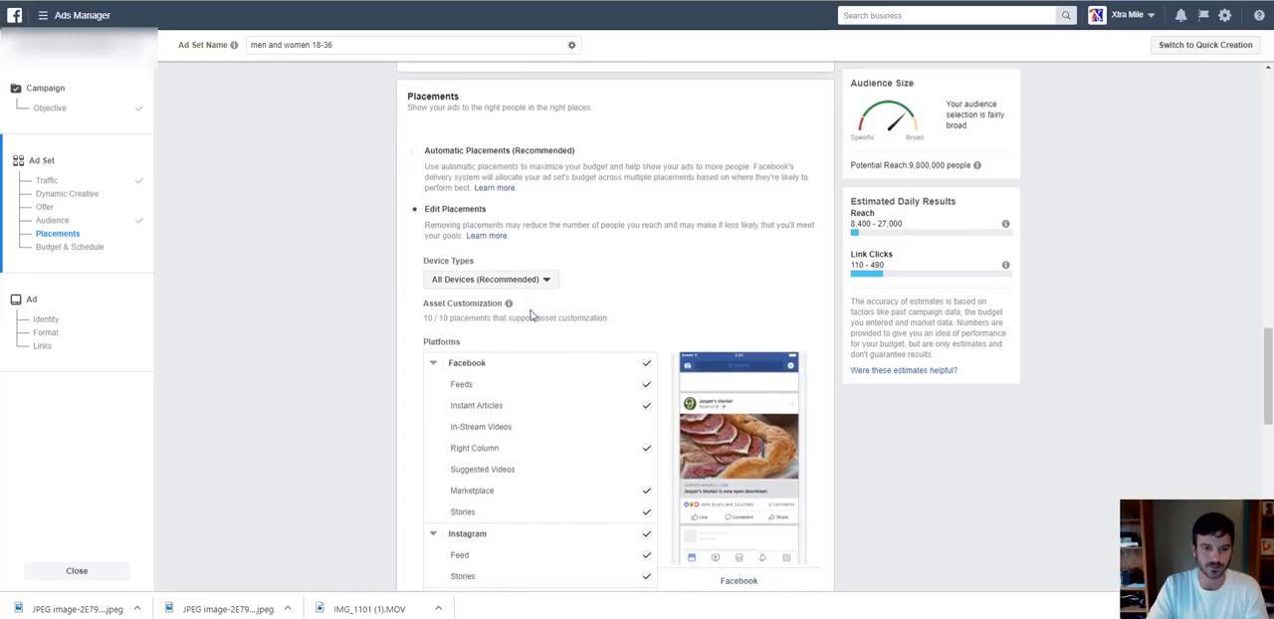
Review the available device types and the placements offered under Facebook, Instagram, Audience Network and Messenger.
left_click(520, 281)
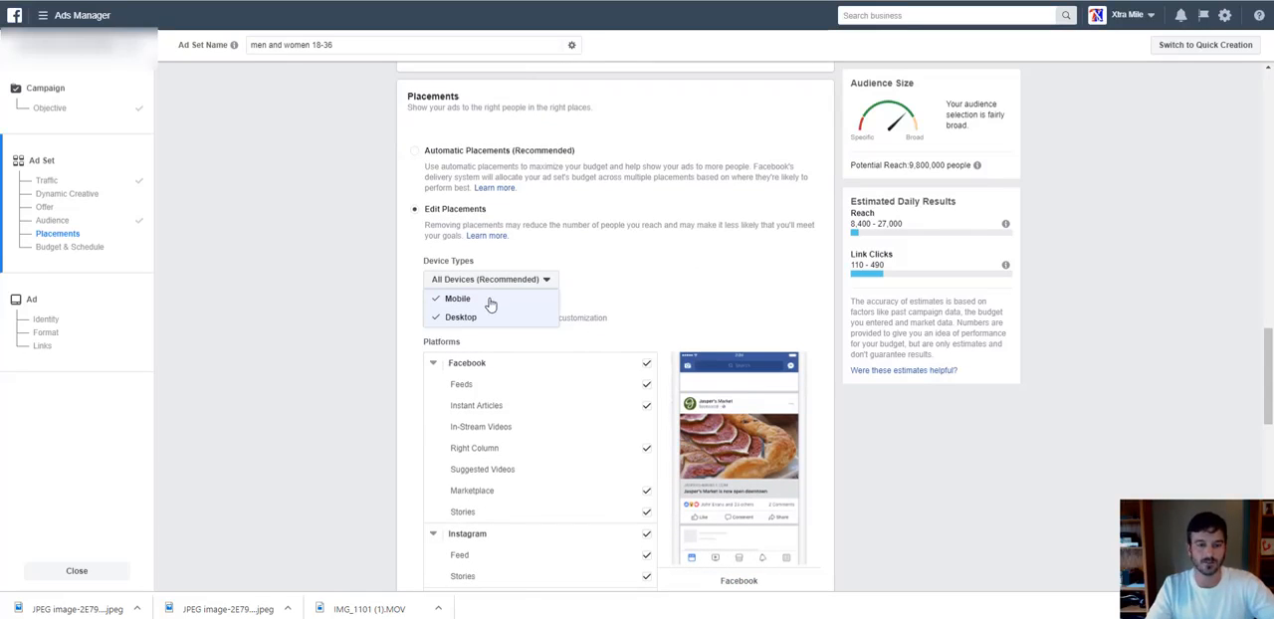
left_click(630, 282)
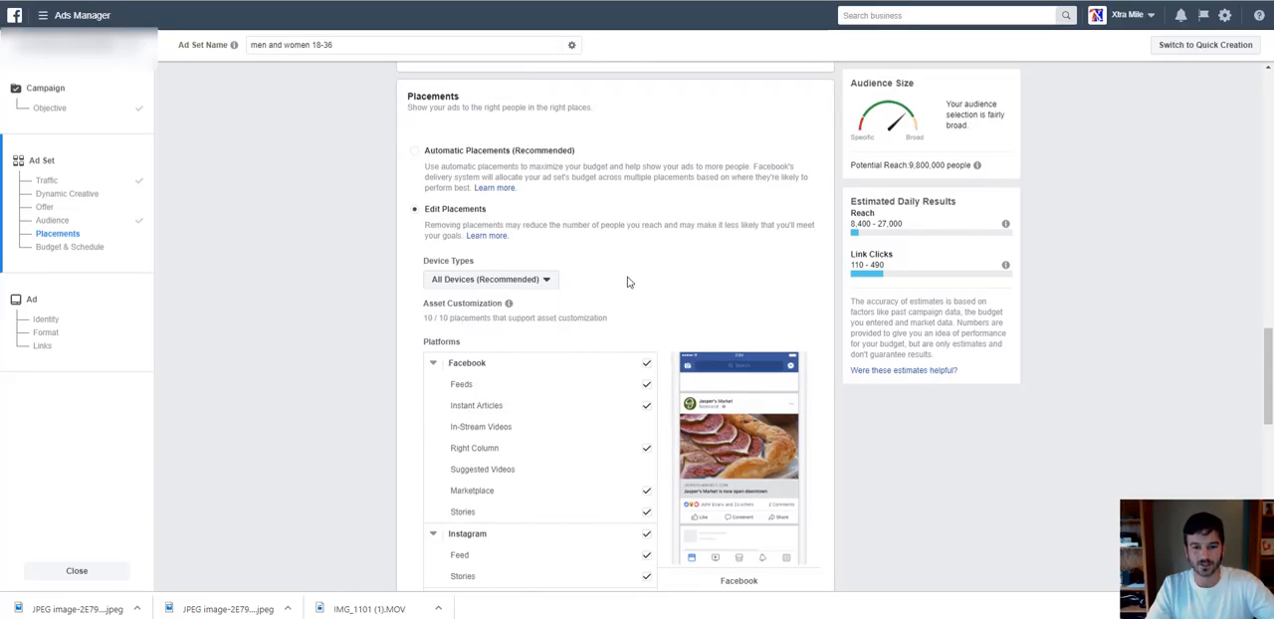
scroll(557, 299, "down", 3)
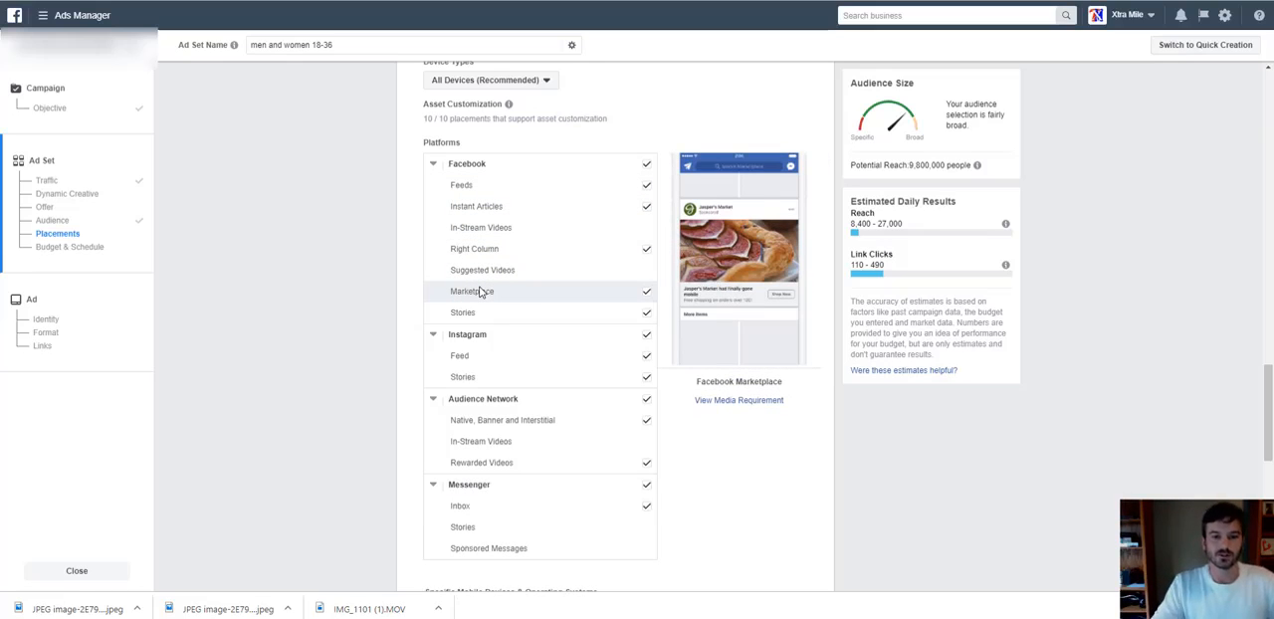
scroll(479, 291, "up", 2)
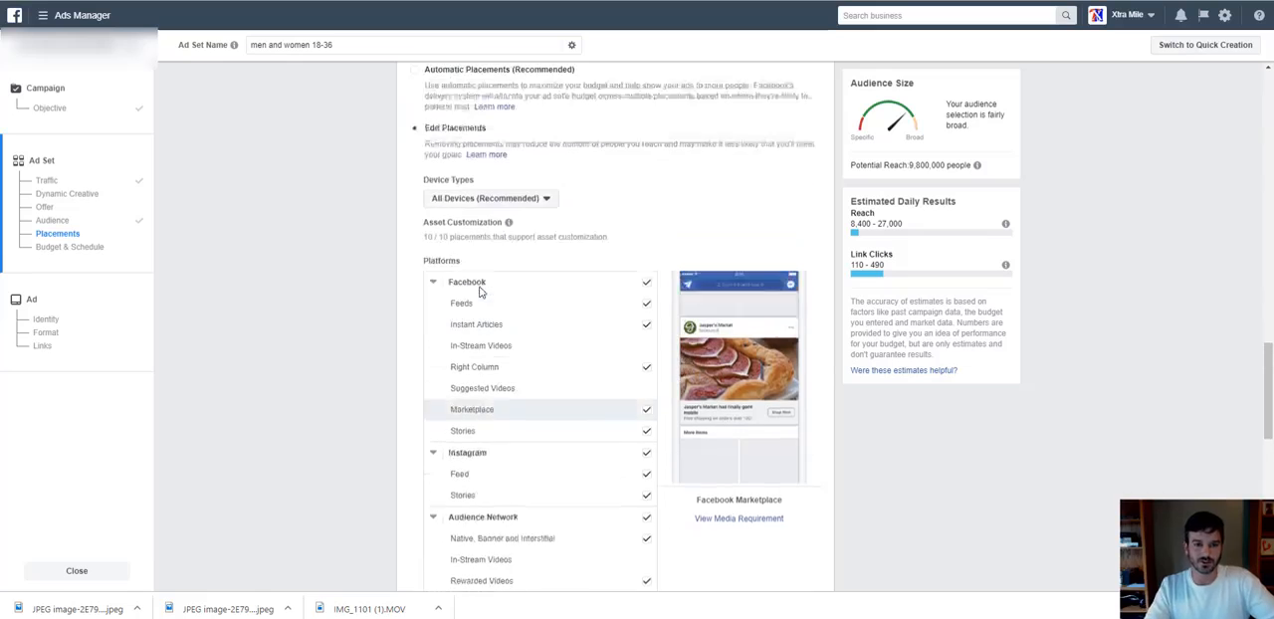
scroll(478, 292, "down", 2)
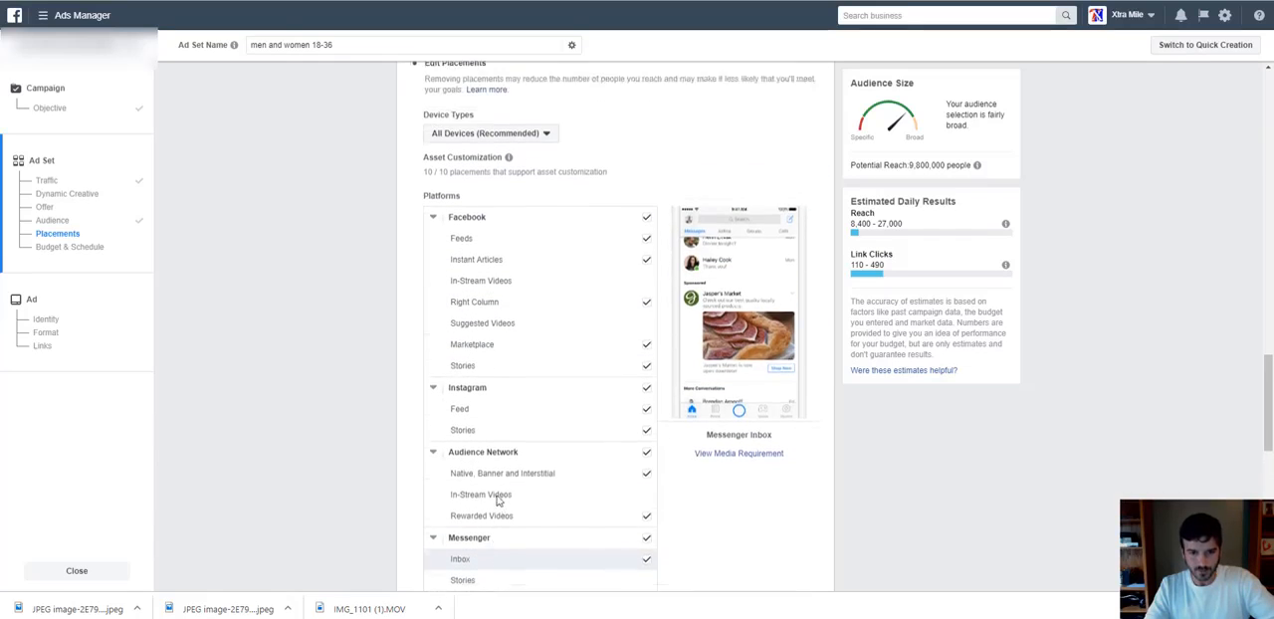
scroll(493, 505, "up", 4)
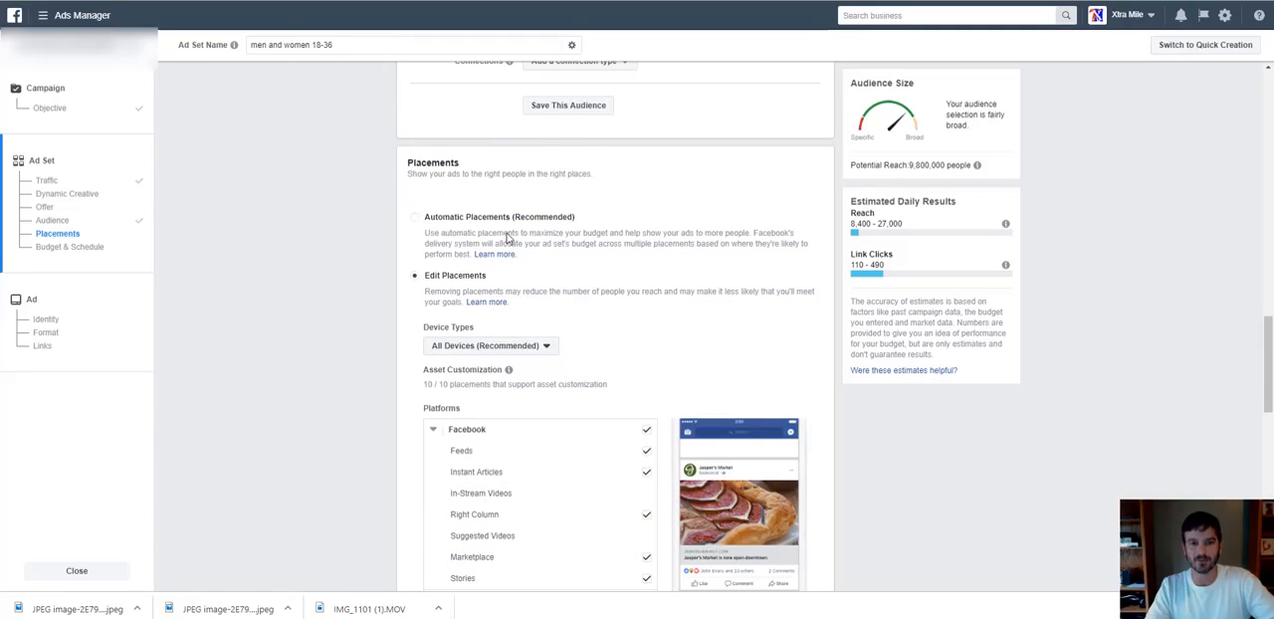
scroll(569, 381, "down", 2)
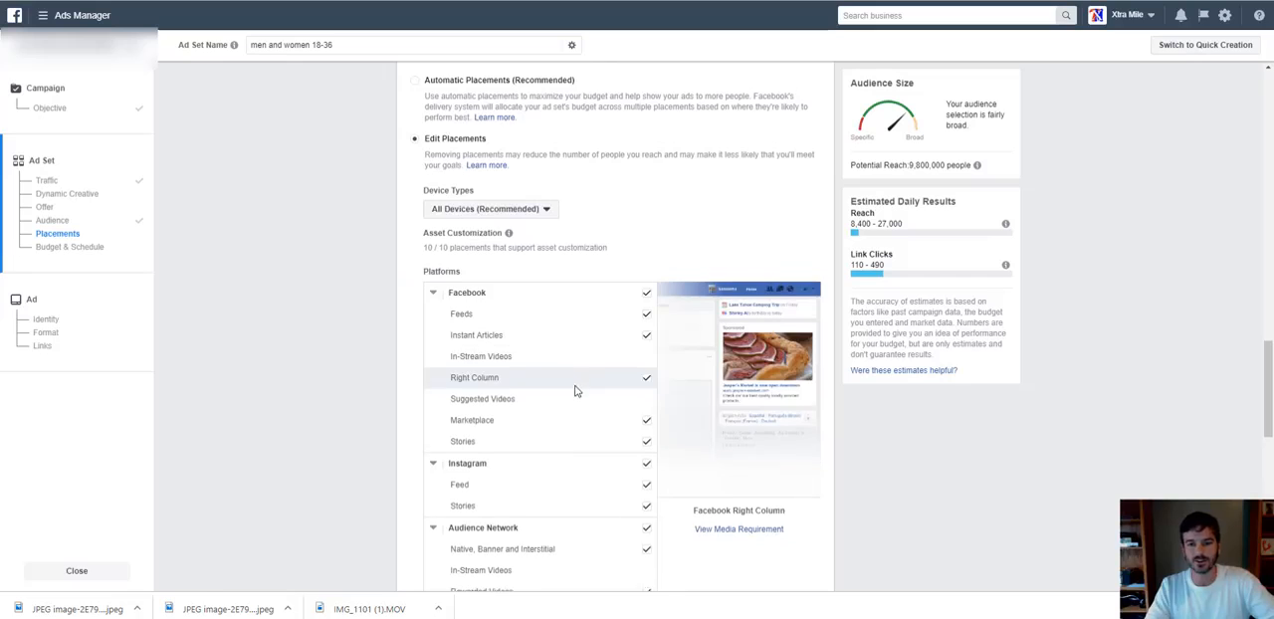
scroll(570, 381, "down", 2)
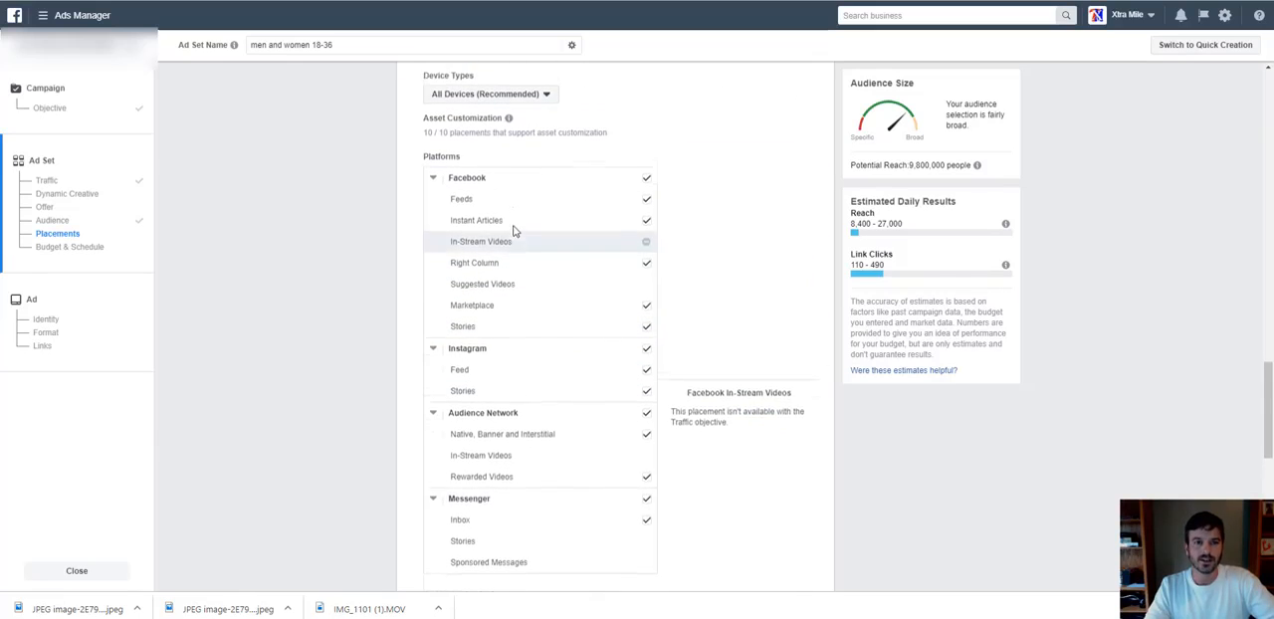
Restrict the placement device types to Mobile by excluding Desktop.
scroll(515, 227, "up", 2)
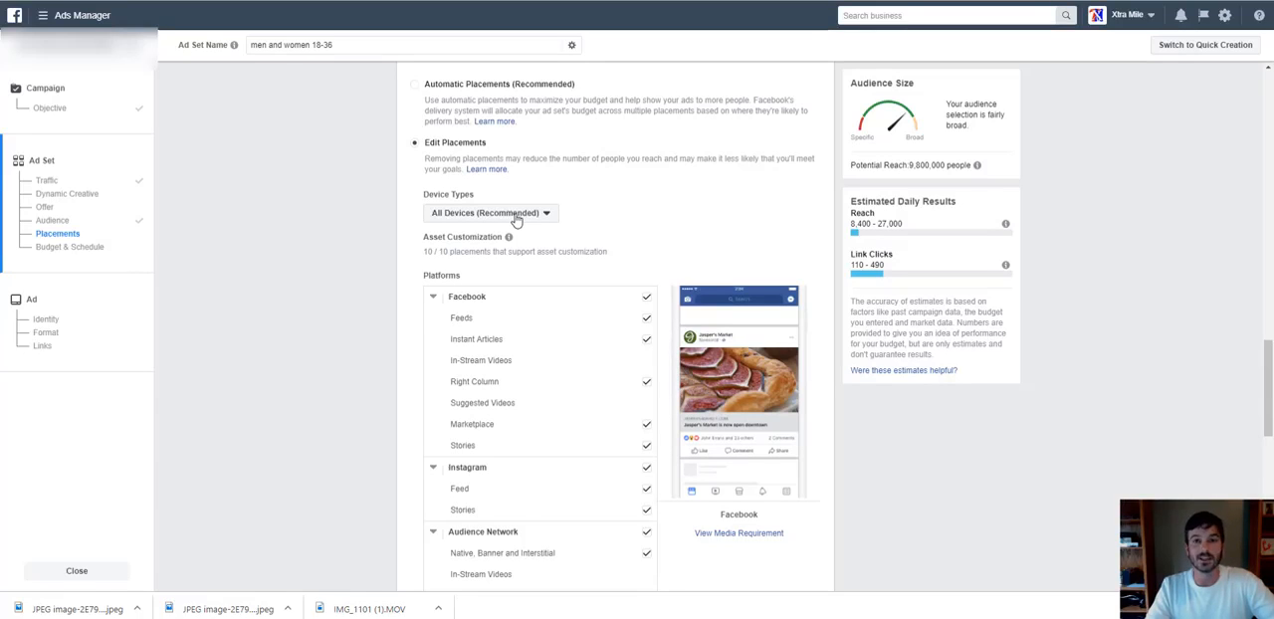
left_click(514, 214)
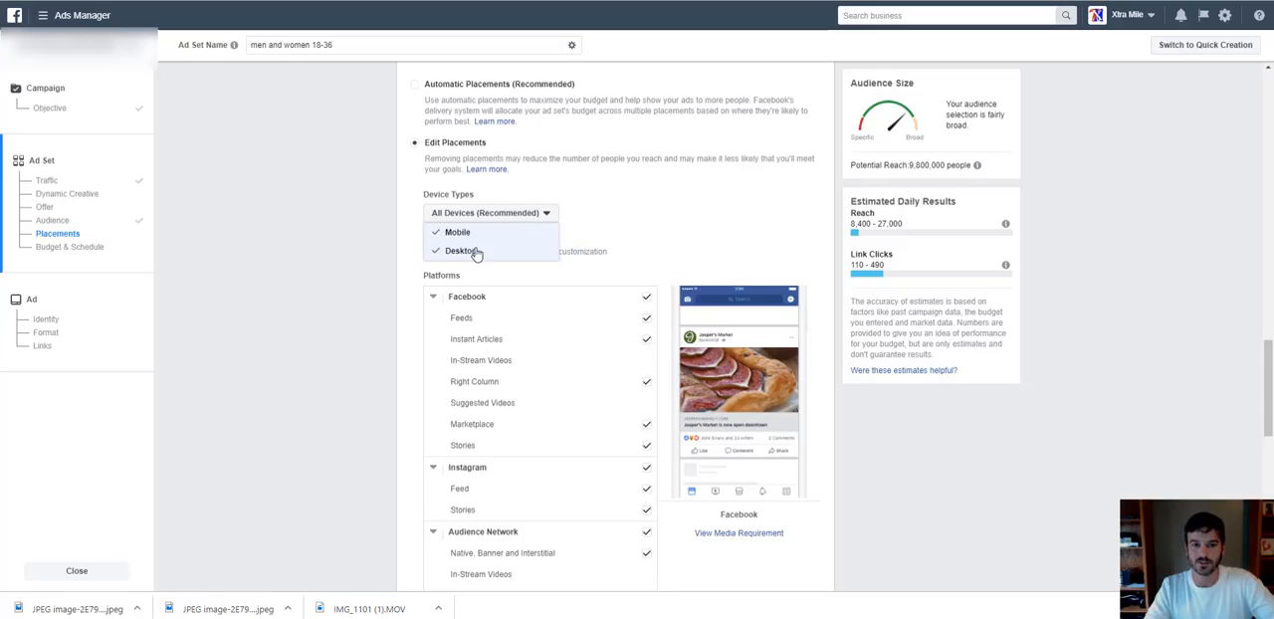
left_click(475, 252)
left_click(448, 215)
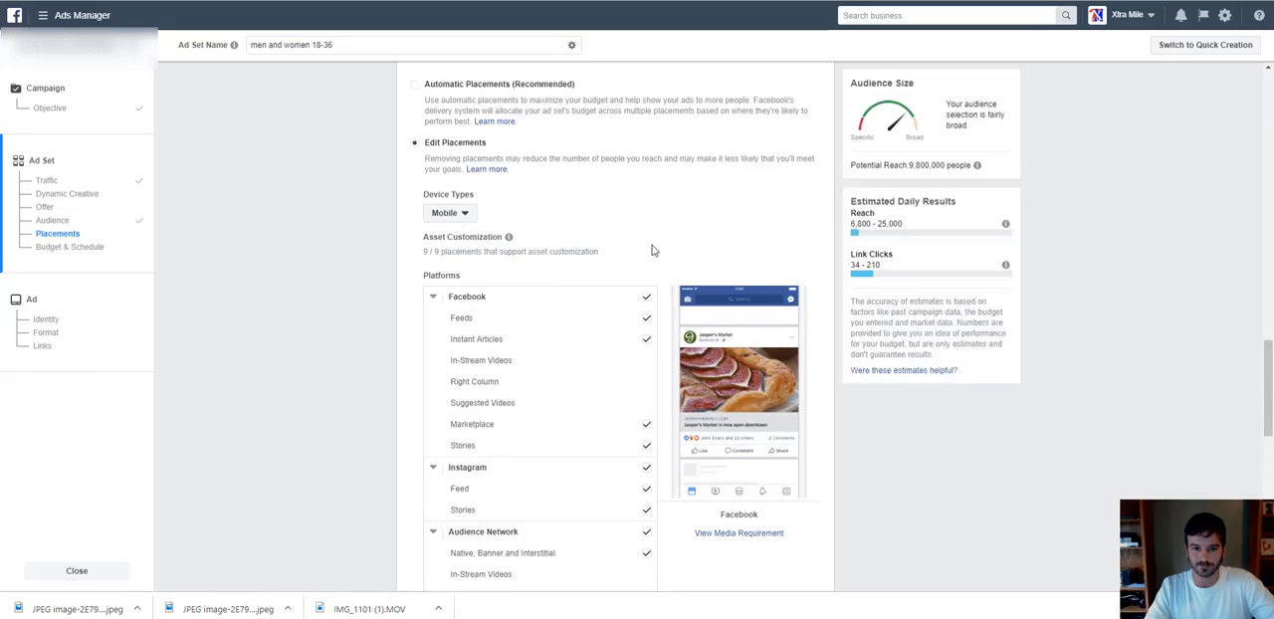
Keep only the Facebook Feeds and Instagram Feed placements, deselecting all other Facebook, Instagram, Audience Network and Messenger placements.
scroll(652, 250, "down", 3)
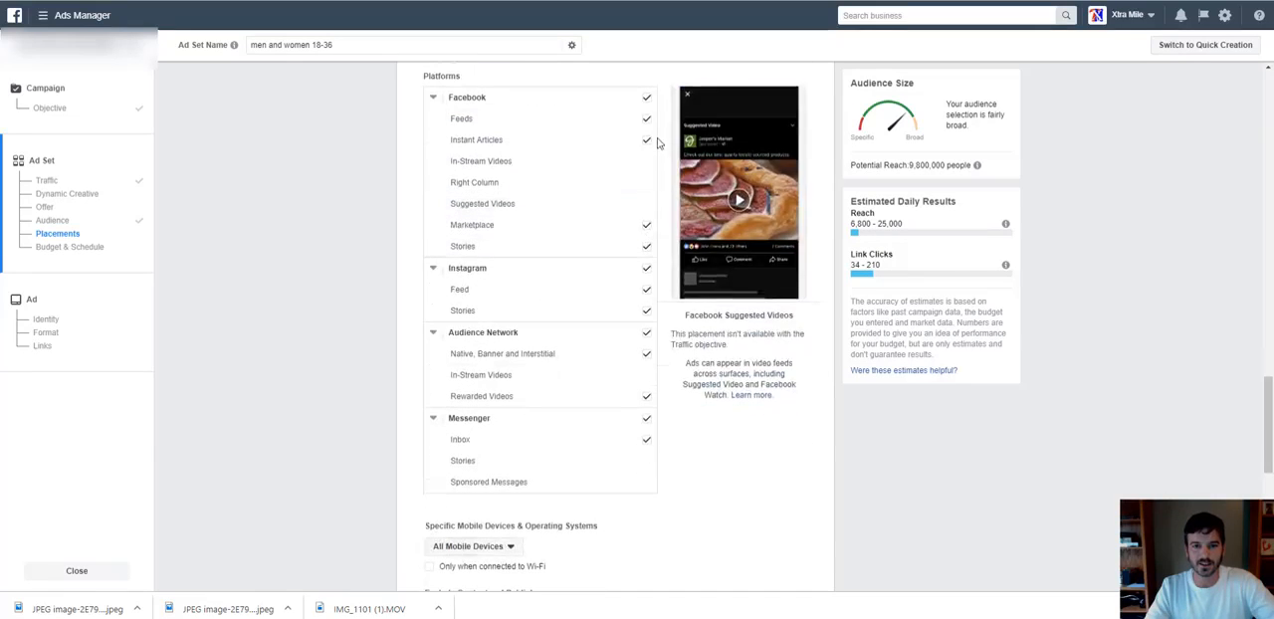
left_click(647, 140)
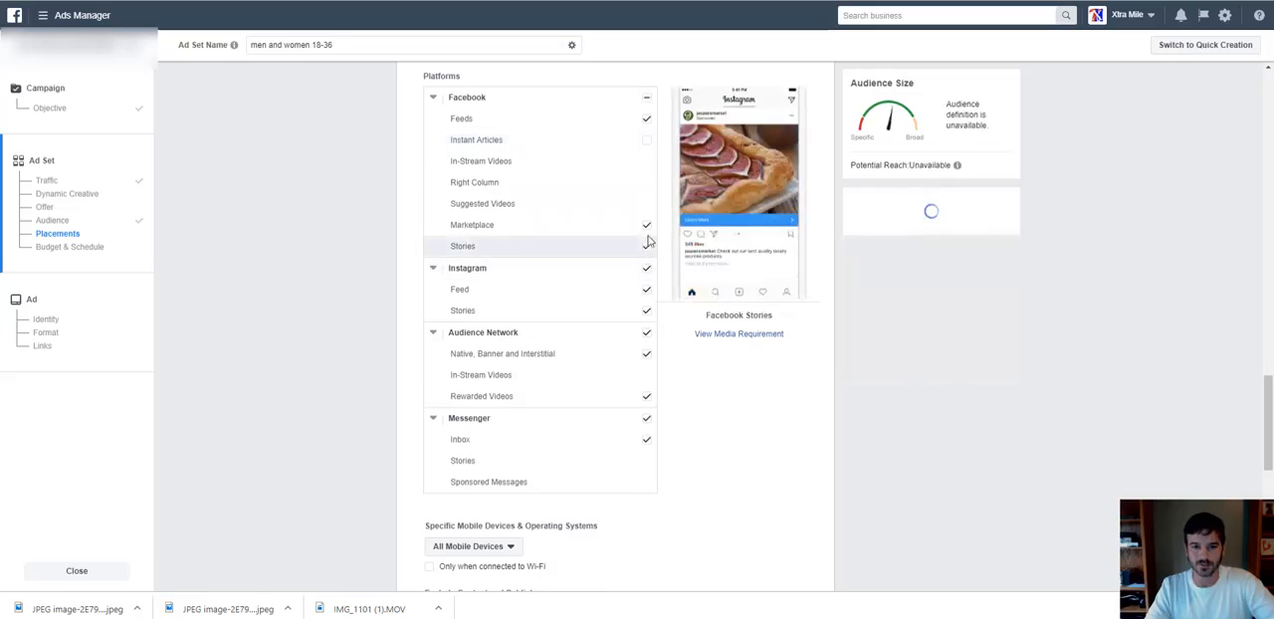
left_click(647, 225)
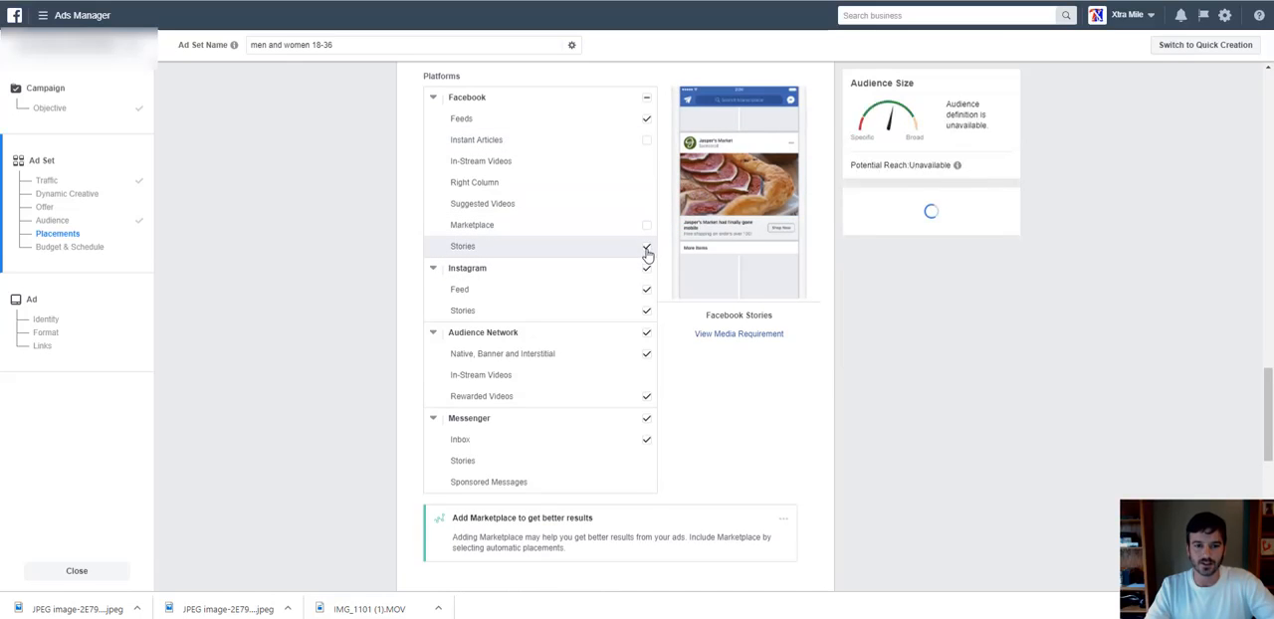
left_click(647, 310)
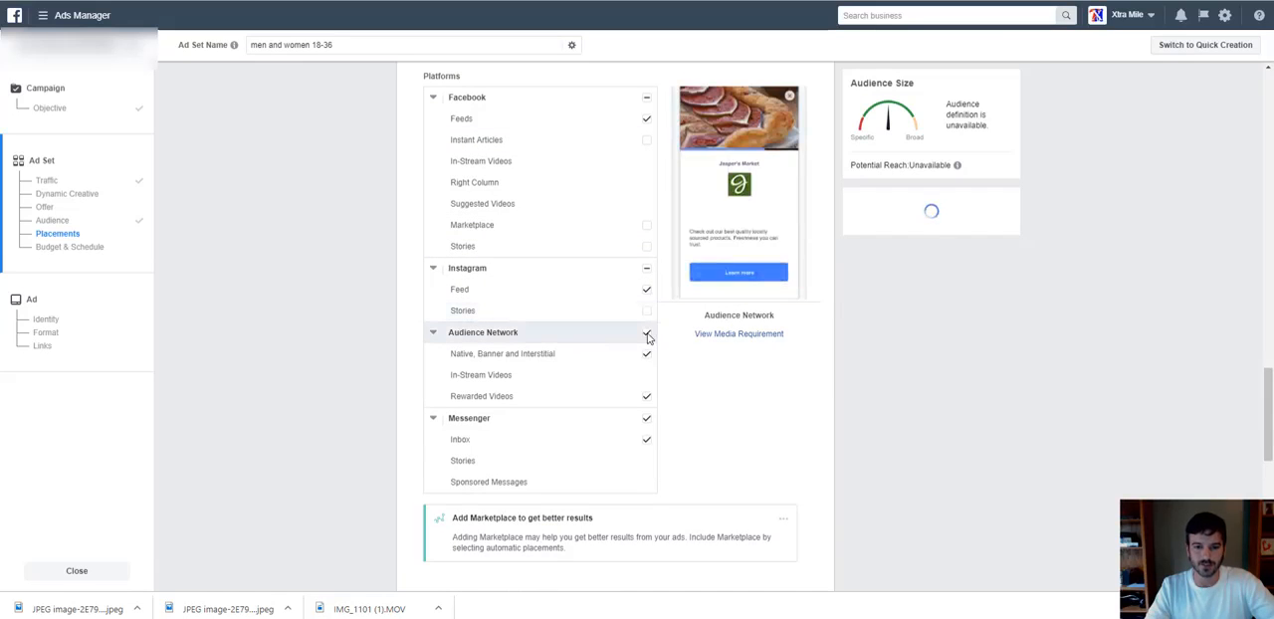
left_click(647, 353)
left_click(647, 396)
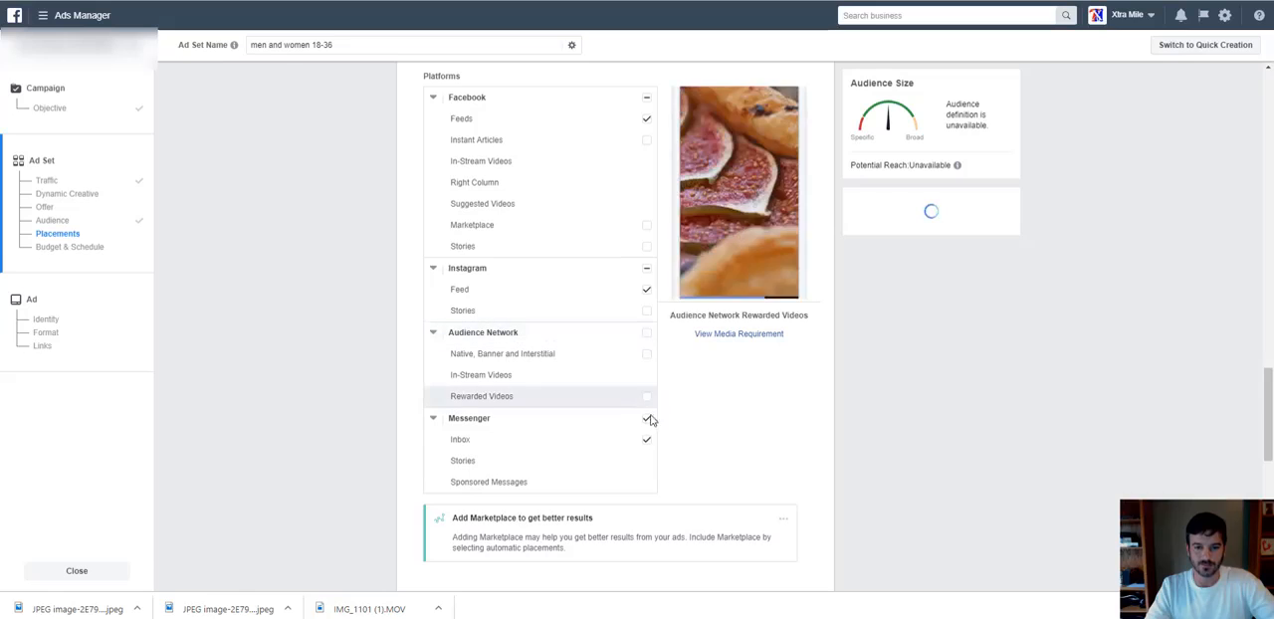
left_click(647, 421)
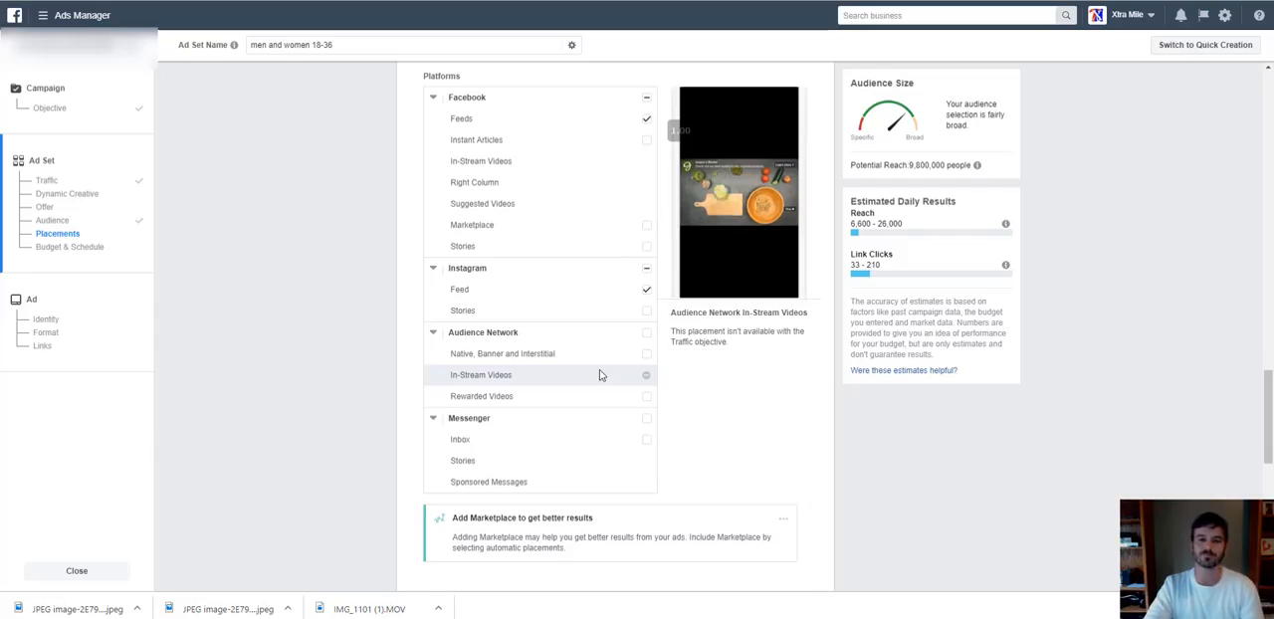
Review the remaining placement options, the mobile device settings and the ad set's budget, schedule and delivery settings.
scroll(599, 375, "down", 1)
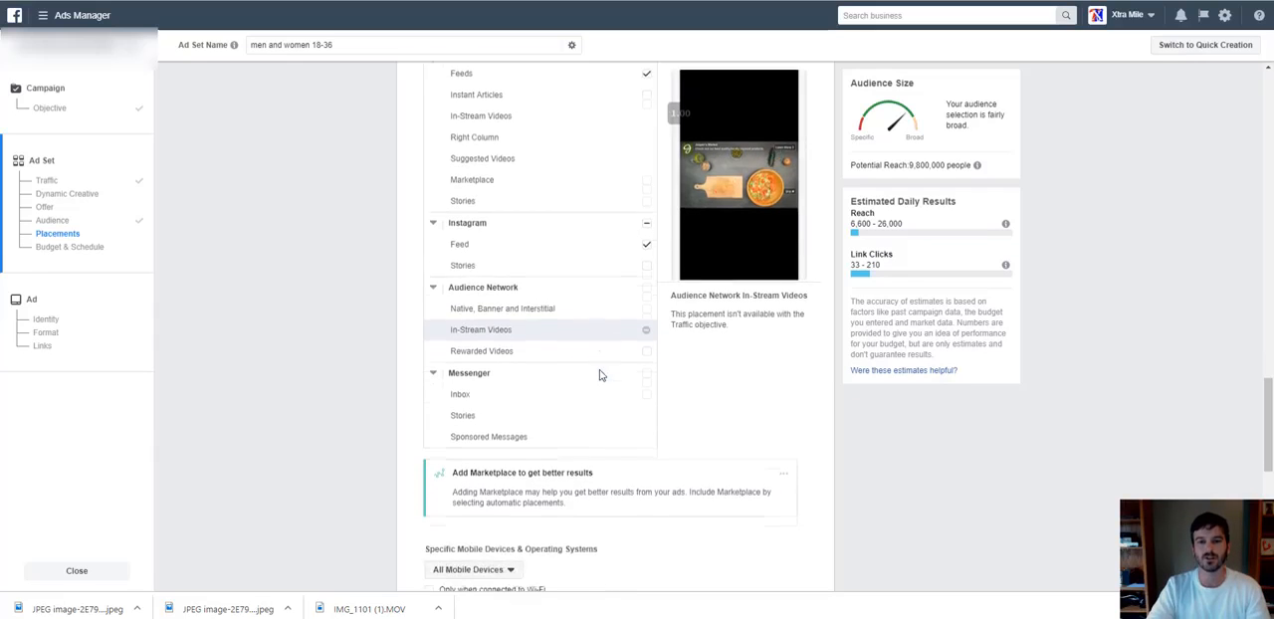
scroll(599, 375, "up", 3)
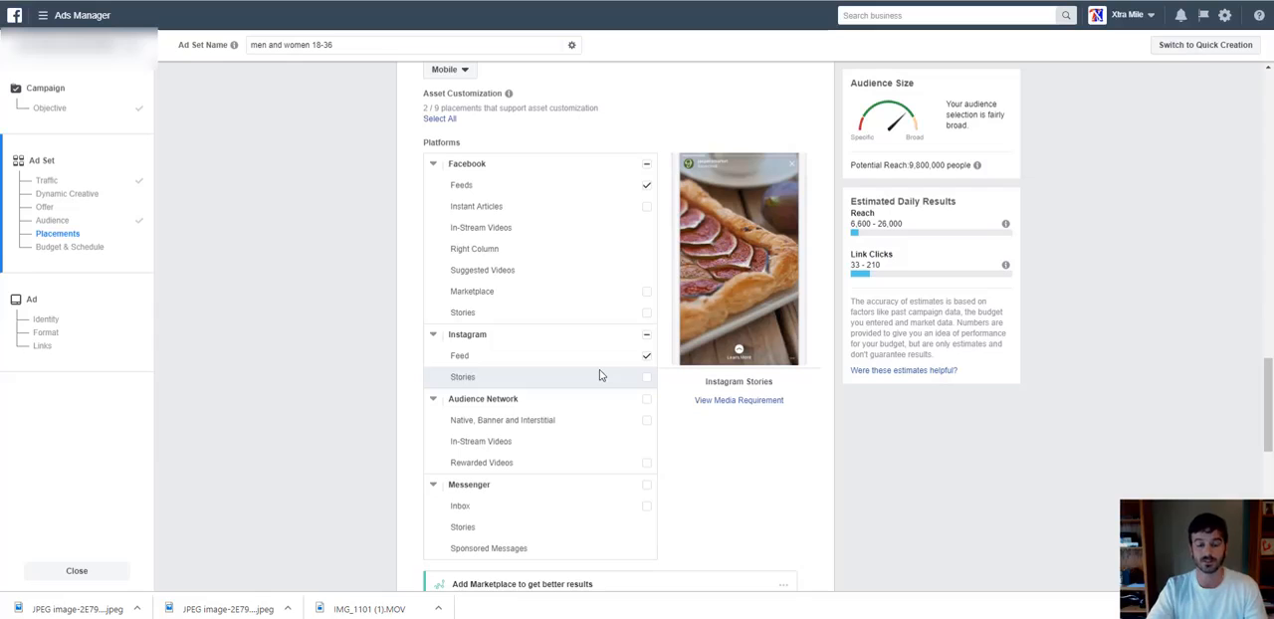
scroll(599, 375, "down", 3)
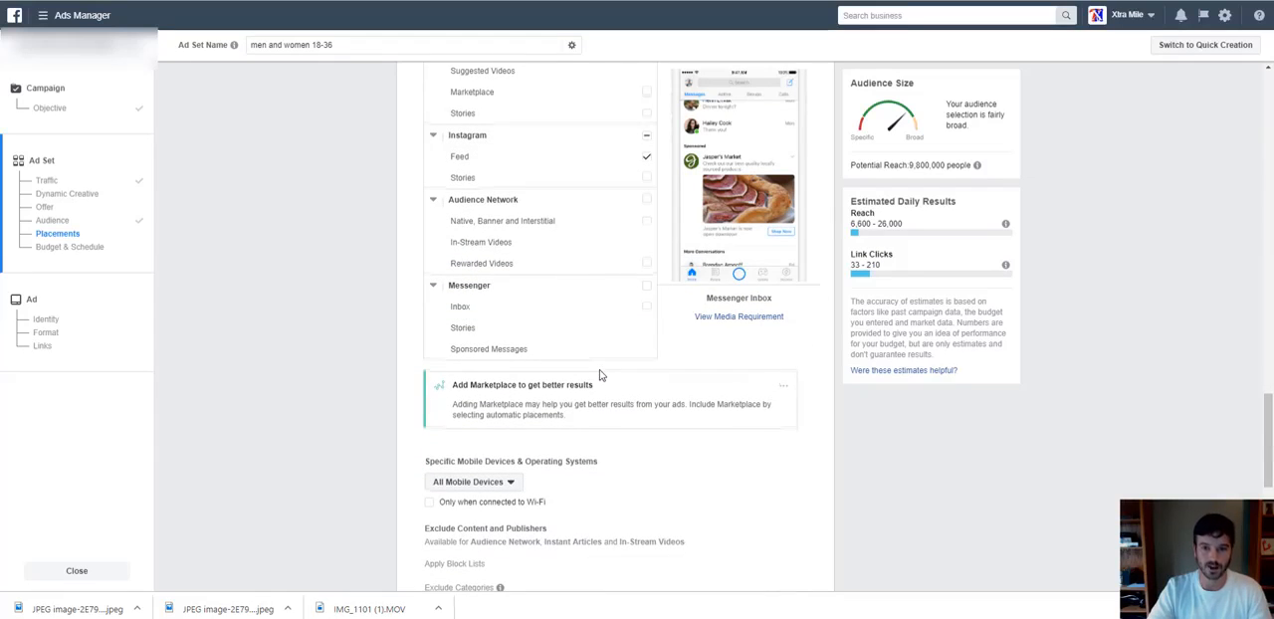
scroll(599, 375, "down", 2)
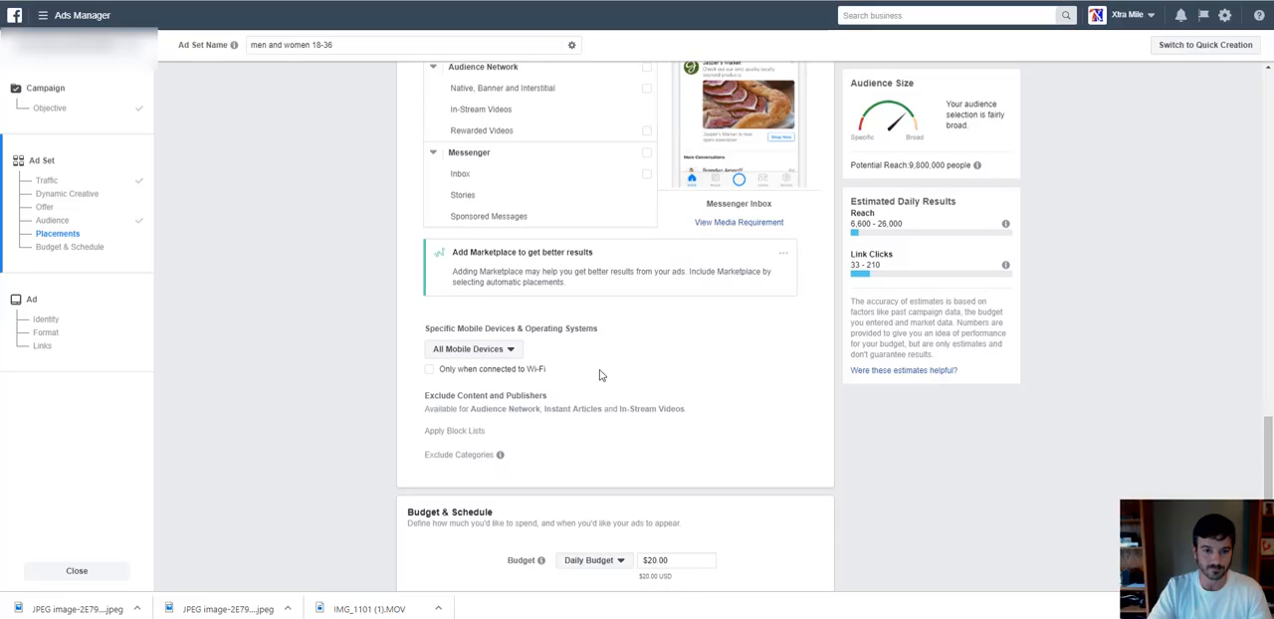
scroll(600, 376, "down", 3)
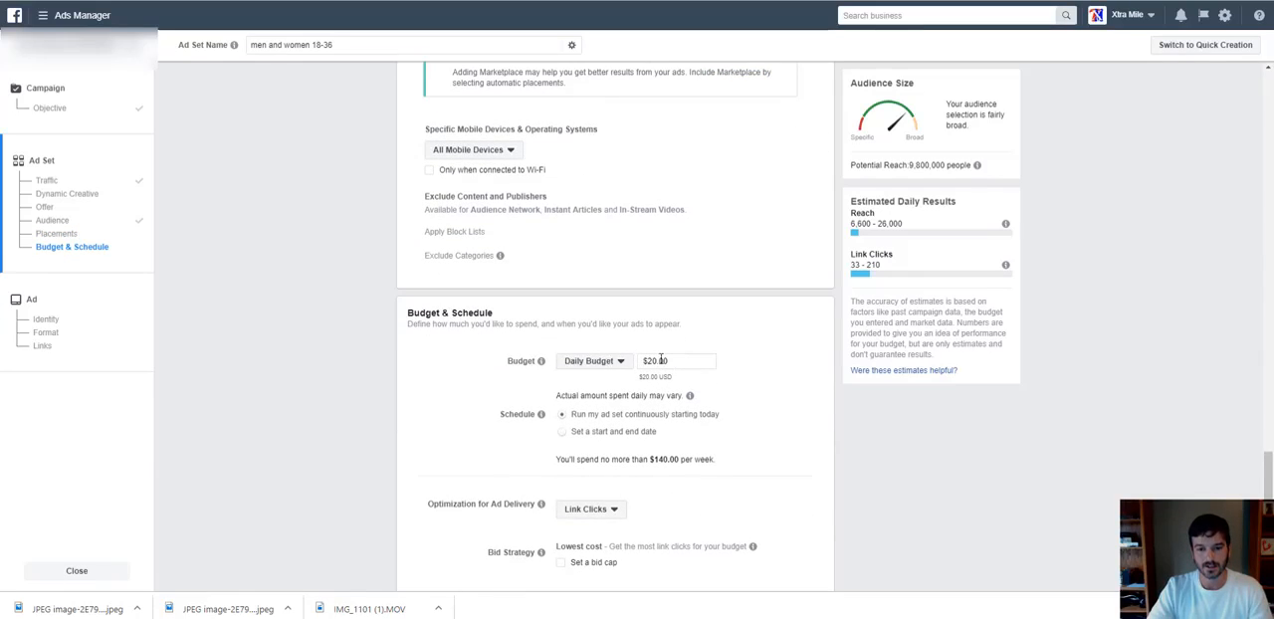
left_click(655, 362)
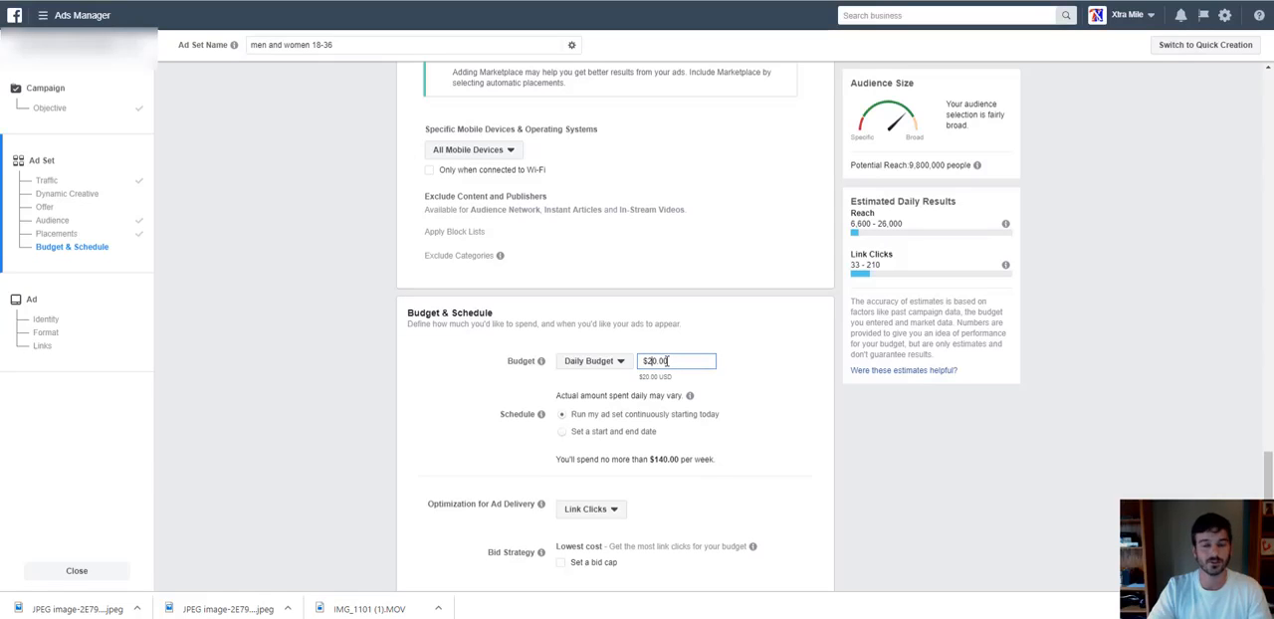
scroll(666, 361, "down", 1)
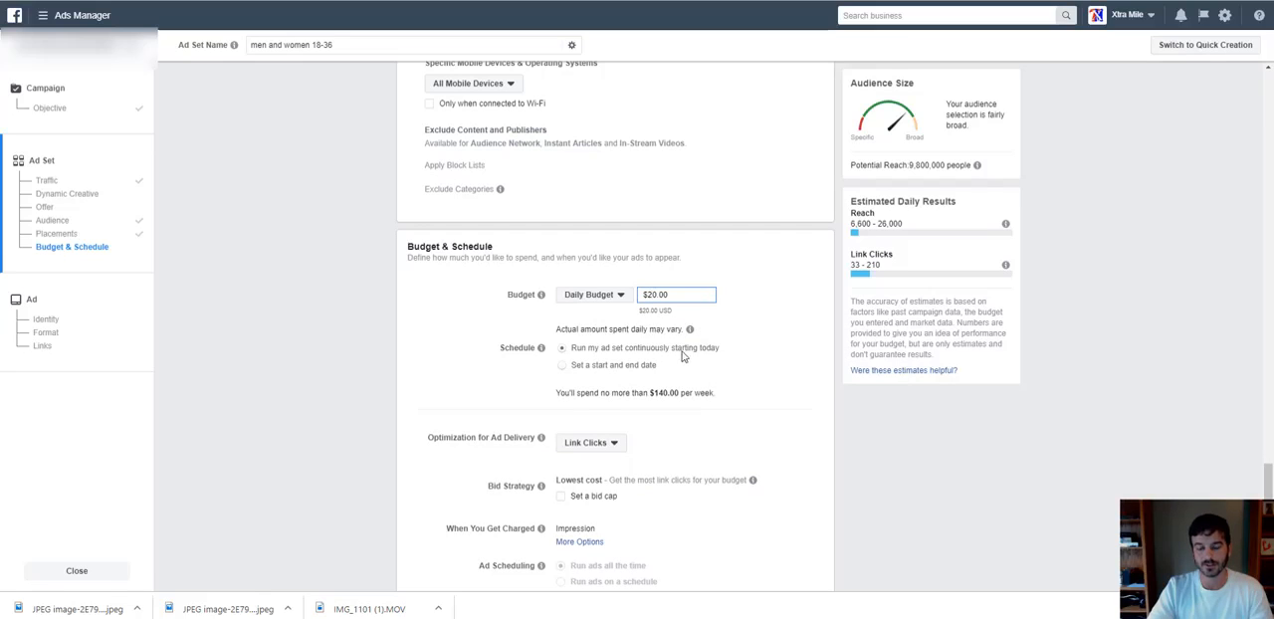
scroll(782, 360, "down", 1)
scroll(782, 360, "down", 1)
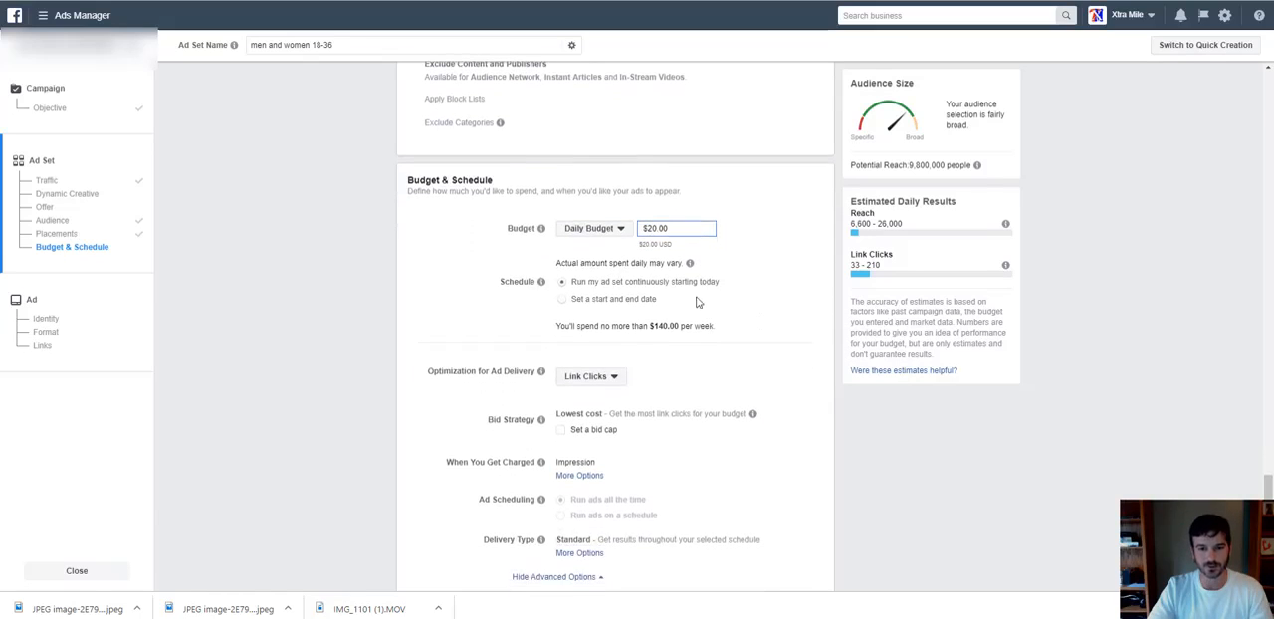
Schedule the ad set with a start and end date, setting the end date to Jan 10, 2019.
left_click(644, 299)
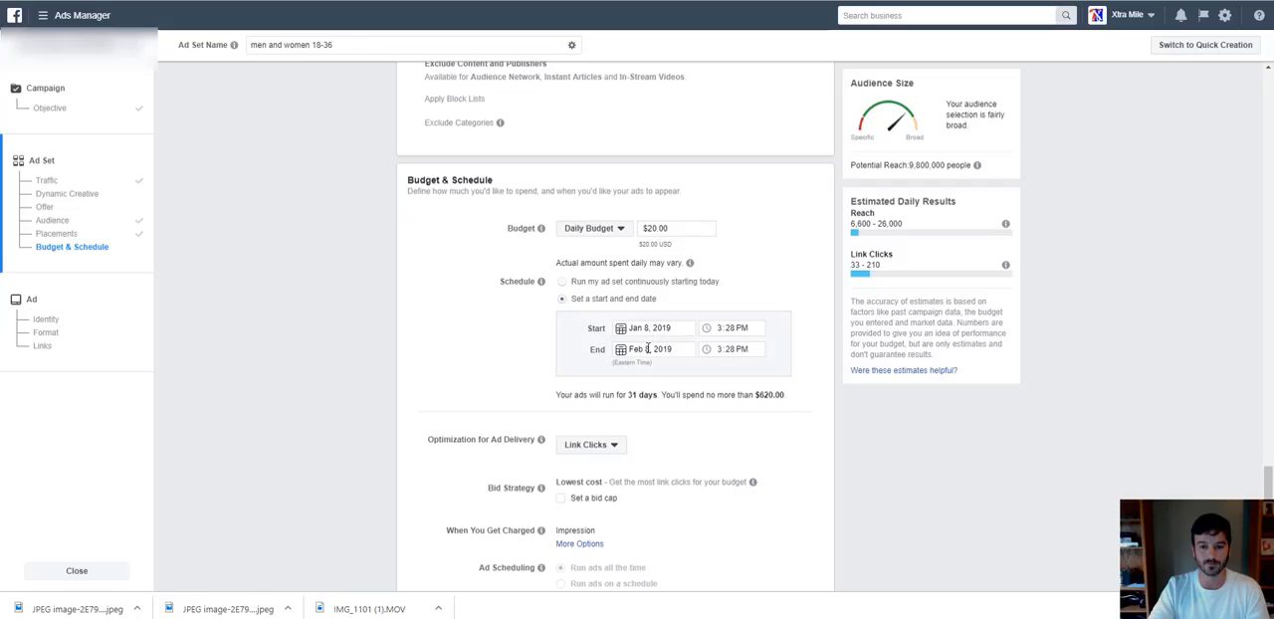
left_click(648, 348)
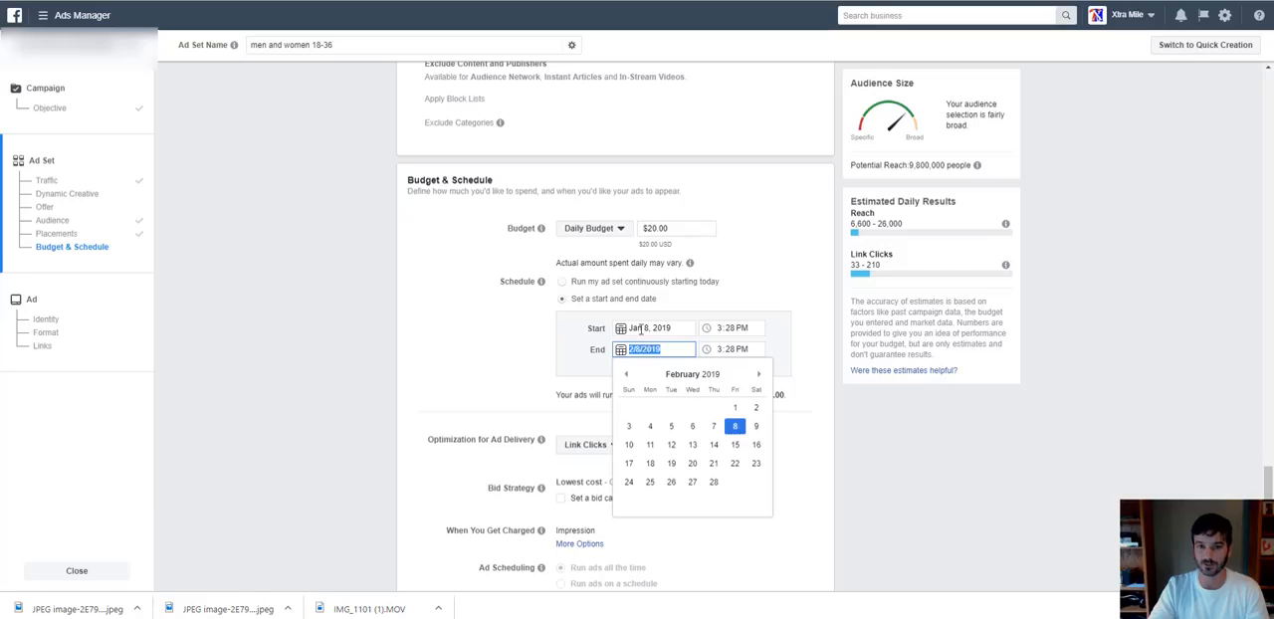
left_click(626, 373)
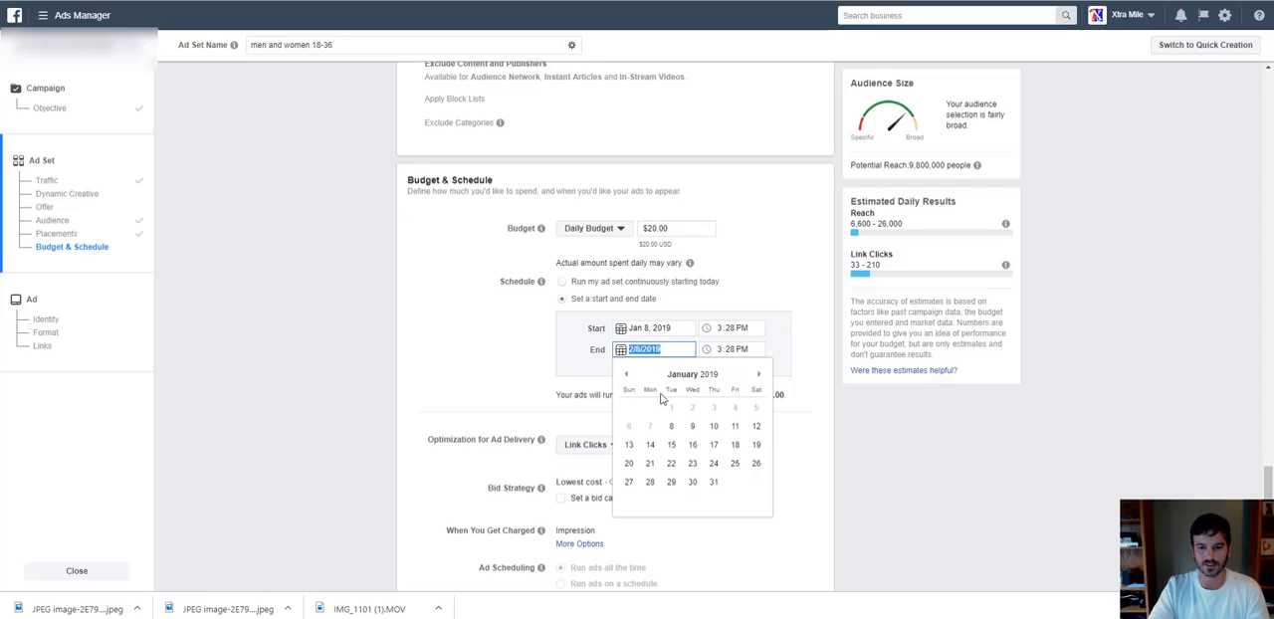
left_click(713, 427)
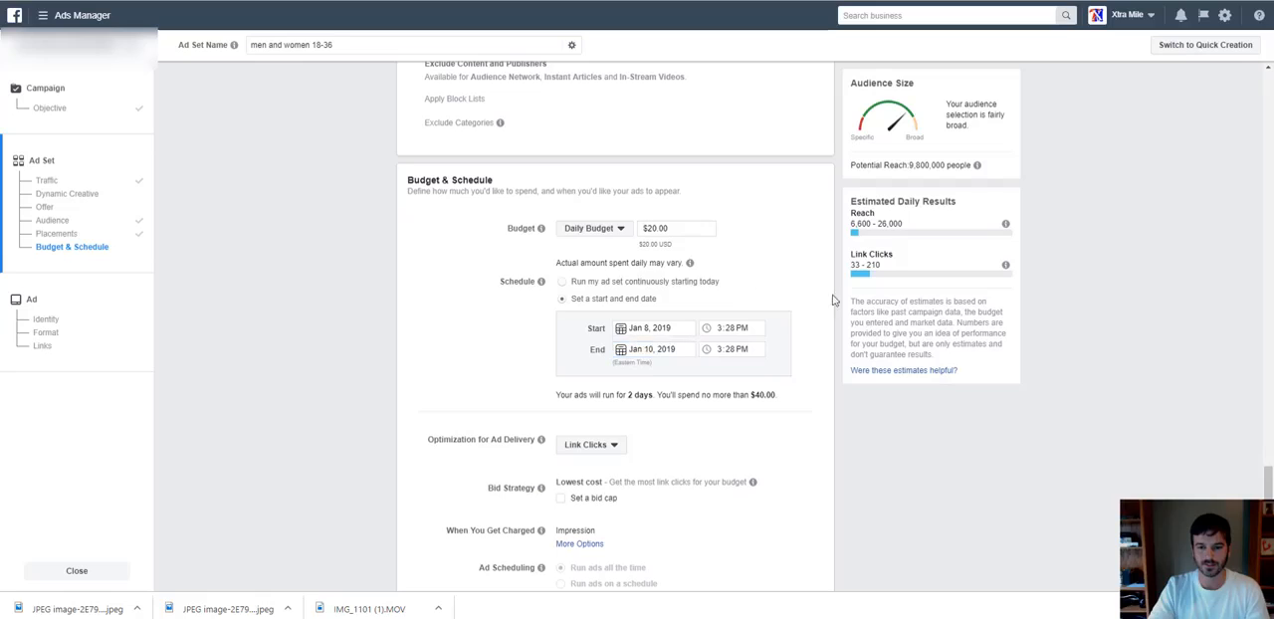
Set the daily budget to $5.00 and continue to the ad creation stage.
left_click(654, 229)
key("BackSpace")
key("BackSpace")
type("8")
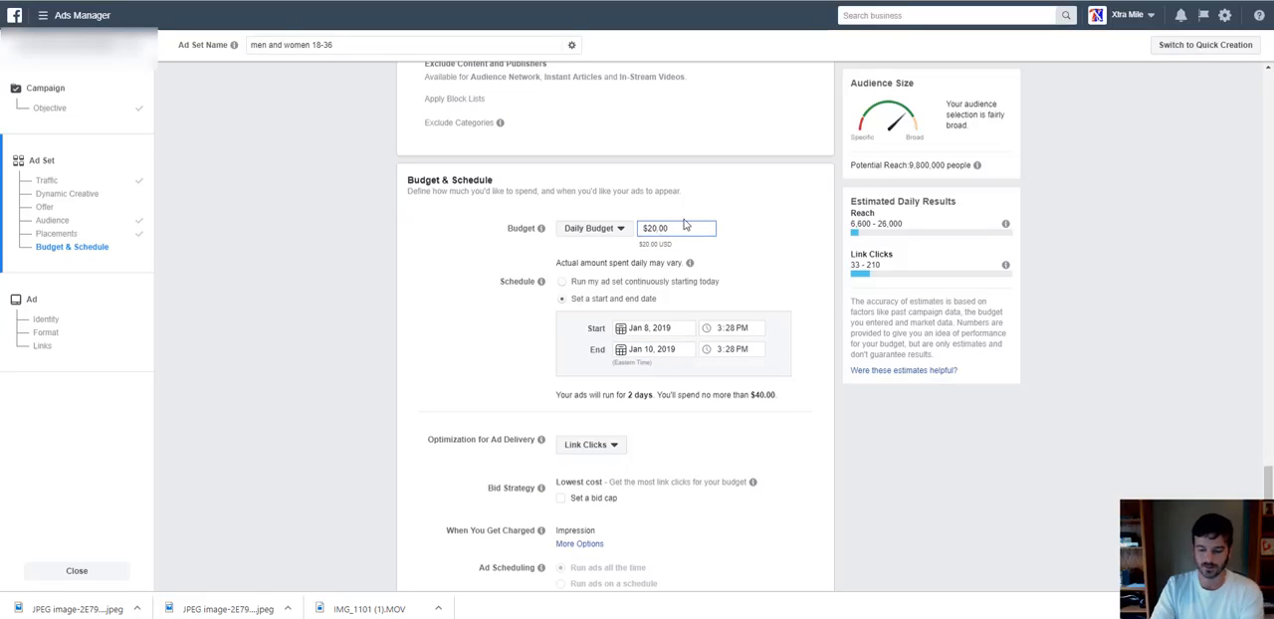
left_click(751, 244)
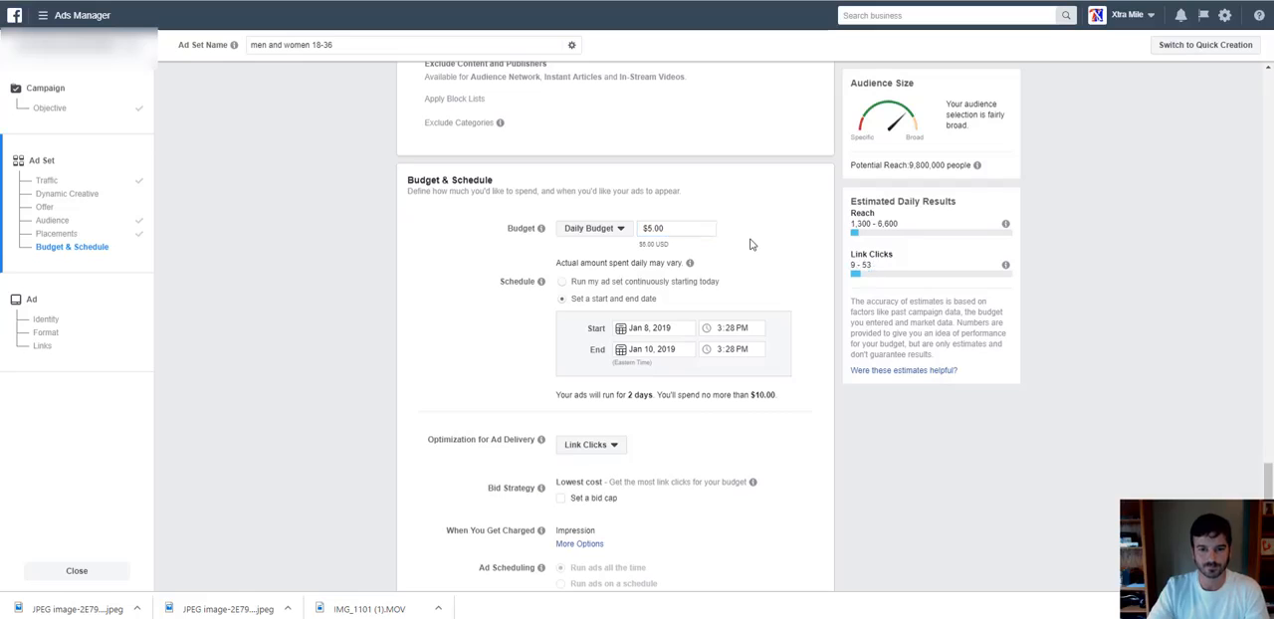
scroll(762, 248, "down", 2)
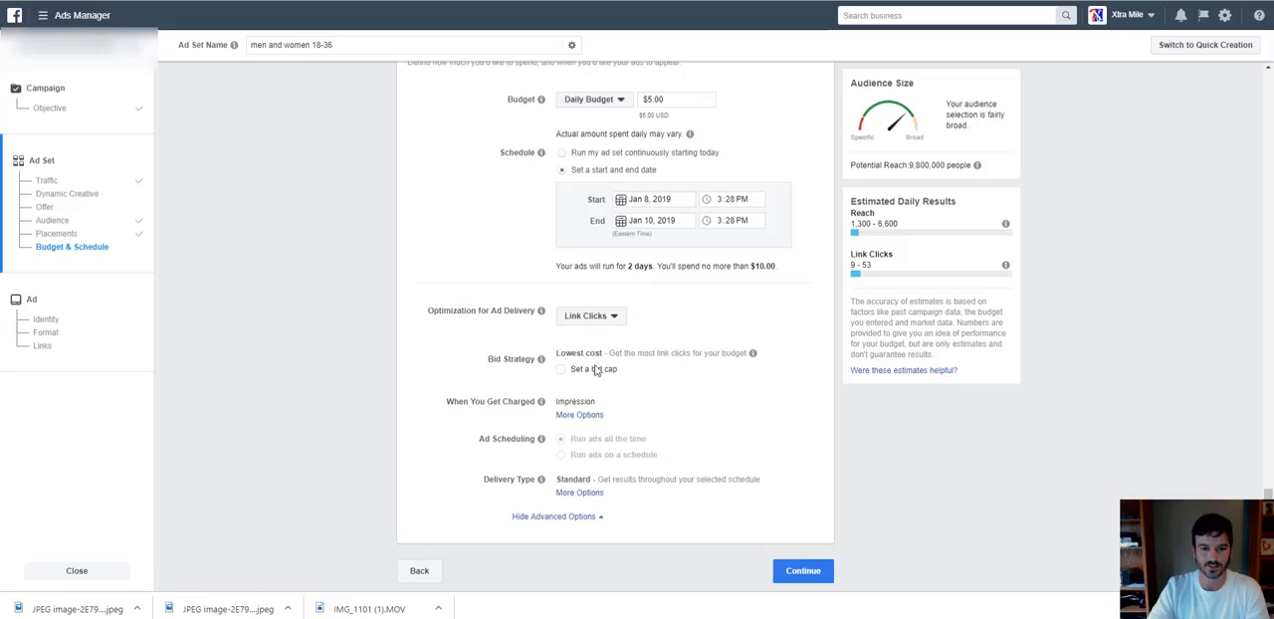
left_click(804, 572)
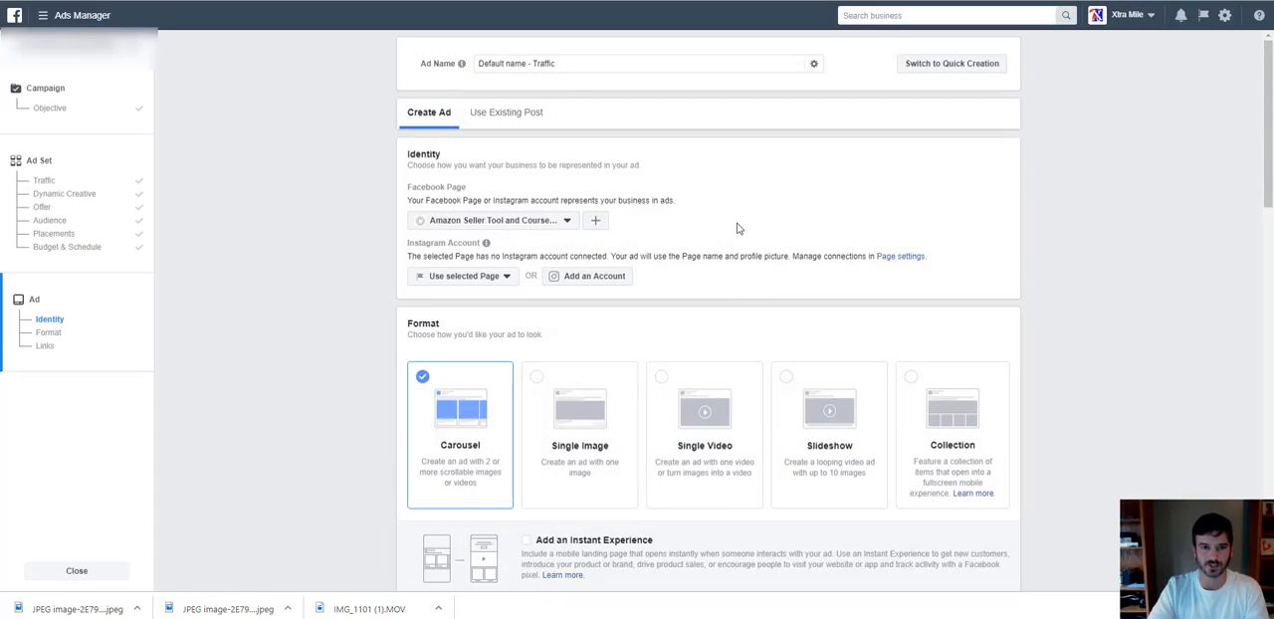
Rename the ad from existing campaign info as "20% Off - men and women 18-36 - Traffic".
left_click_drag(575, 63, 470, 62)
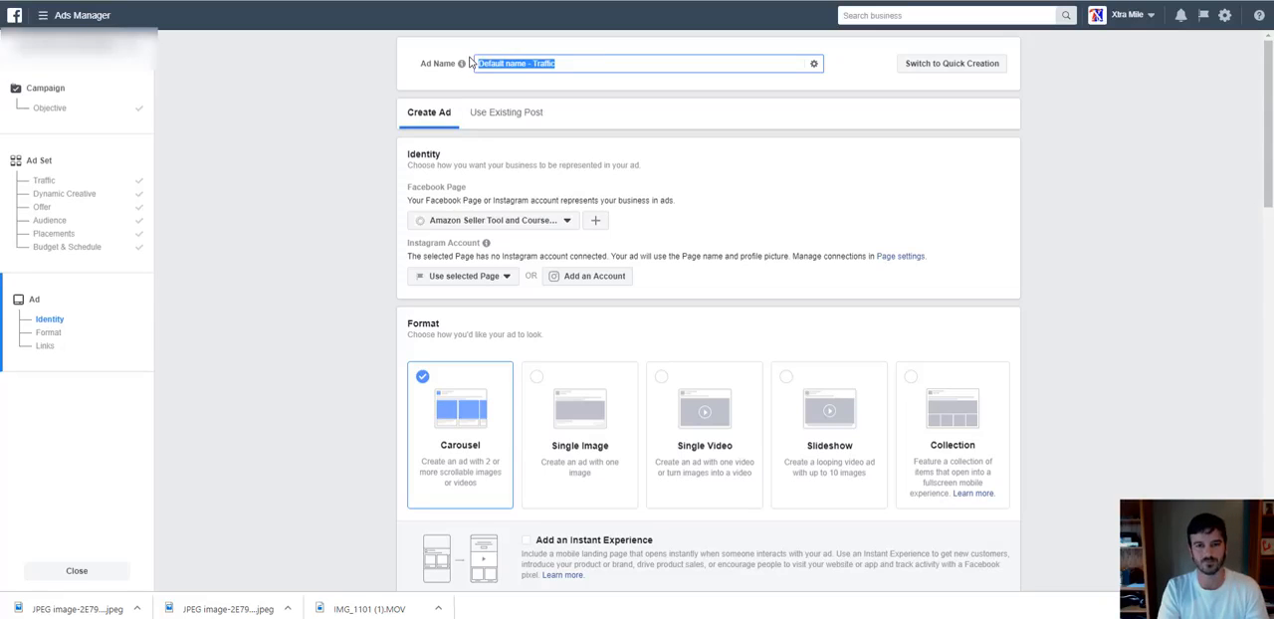
left_click(813, 64)
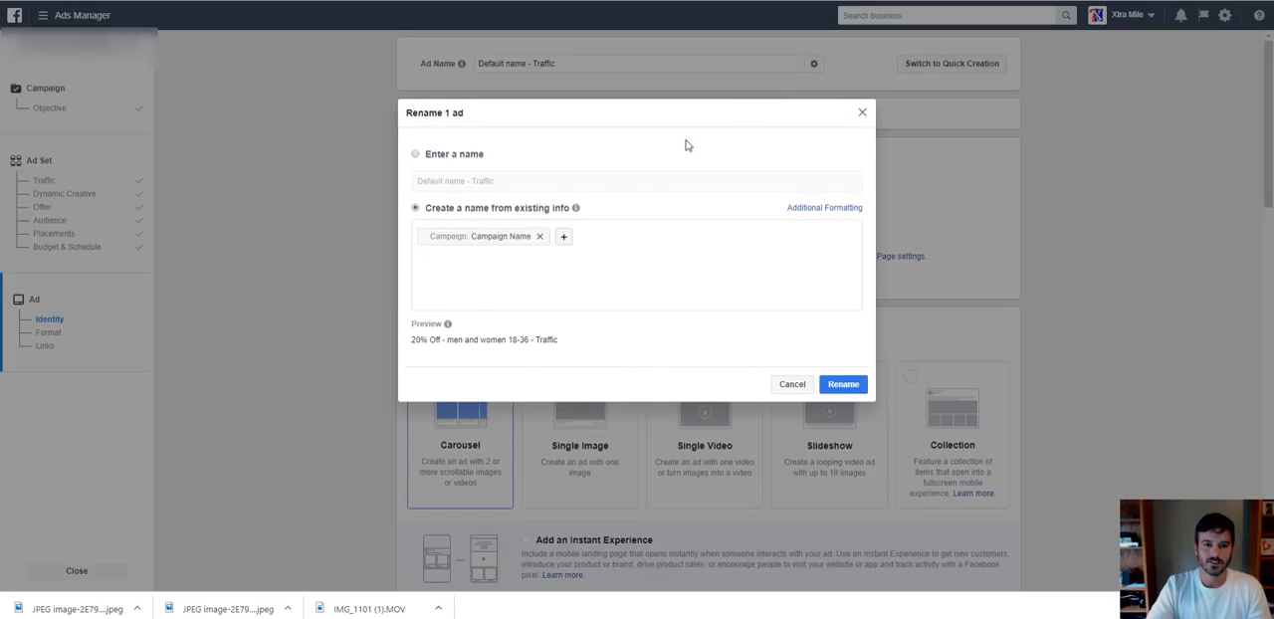
left_click(526, 242)
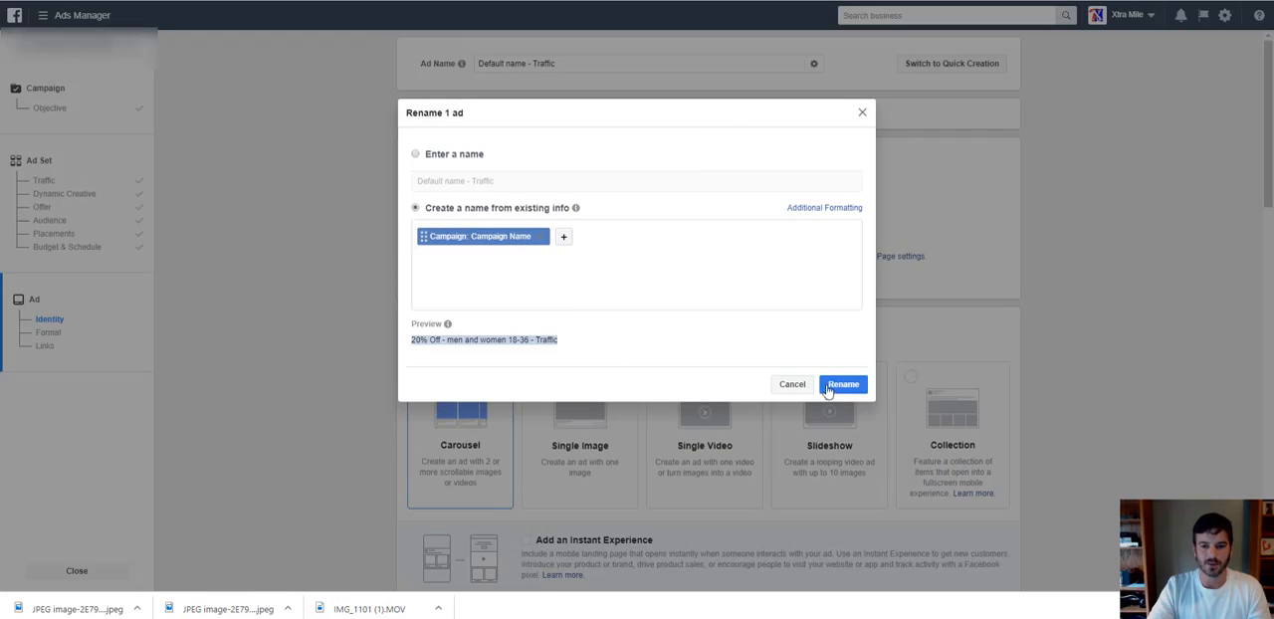
left_click(836, 386)
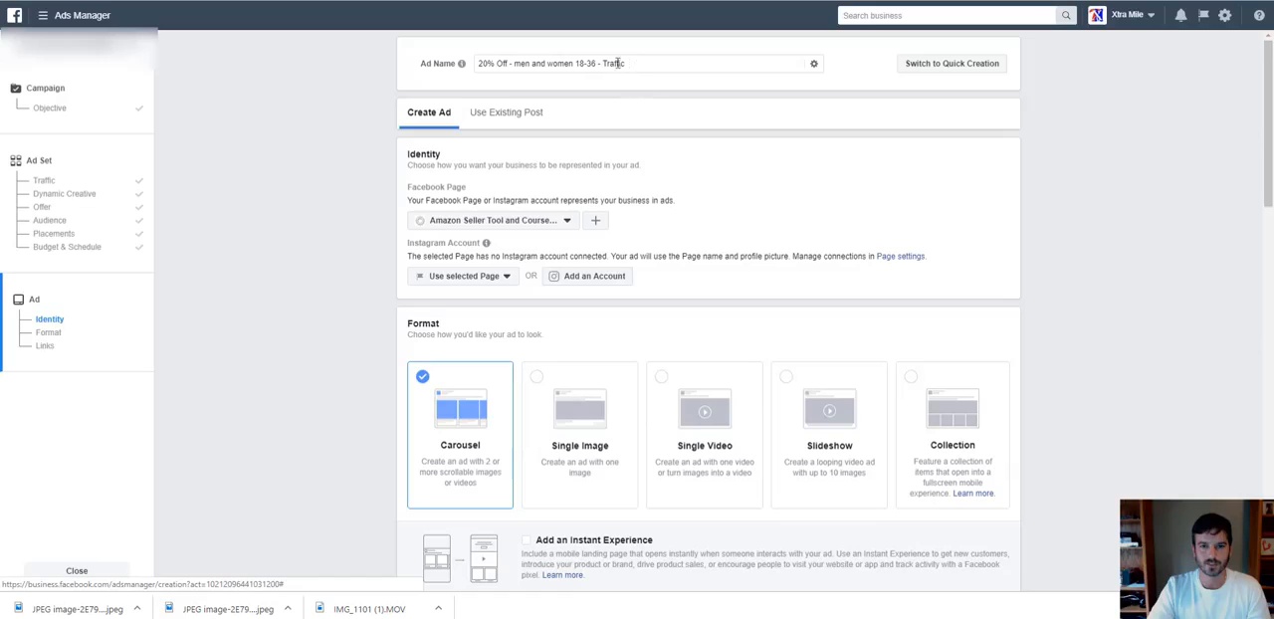
Insert "dog on leash -" before "Traffic" in the ad name.
left_click(598, 63)
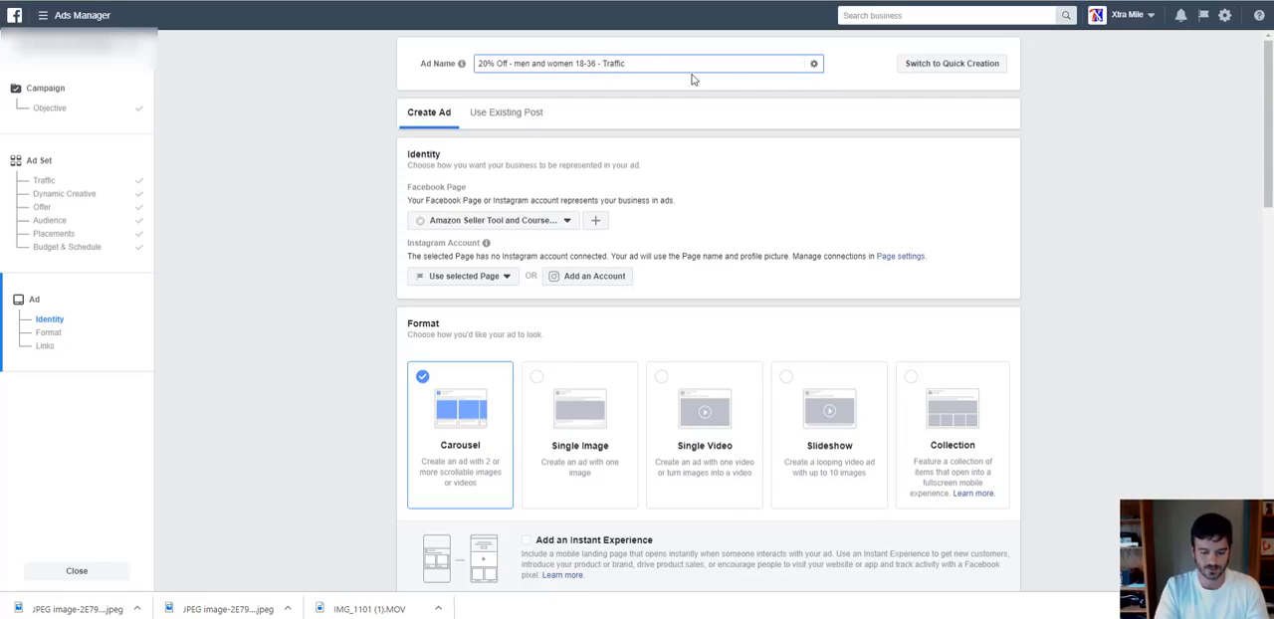
type("dog on leash")
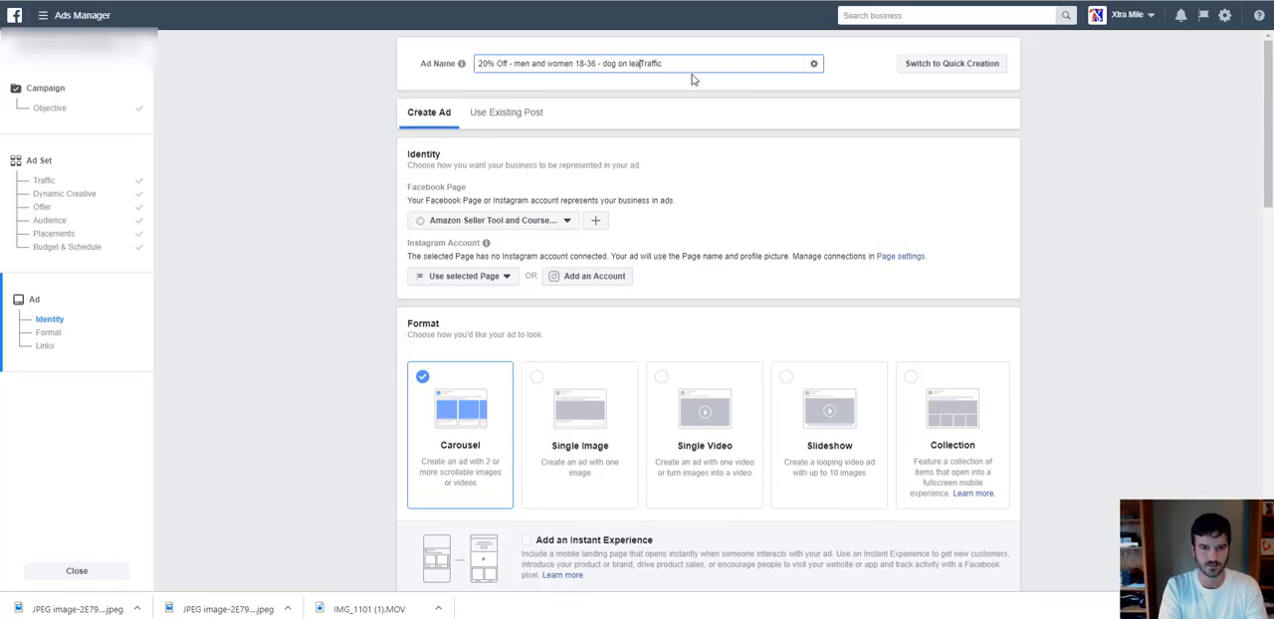
type(" -")
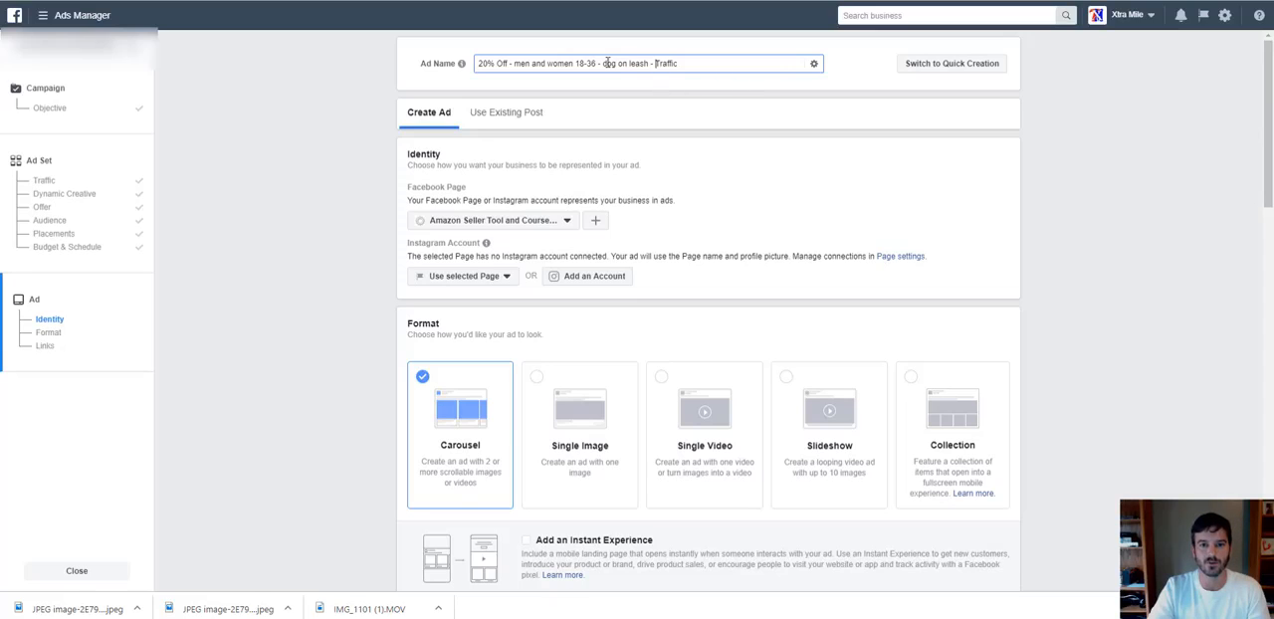
left_click_drag(603, 63, 649, 63)
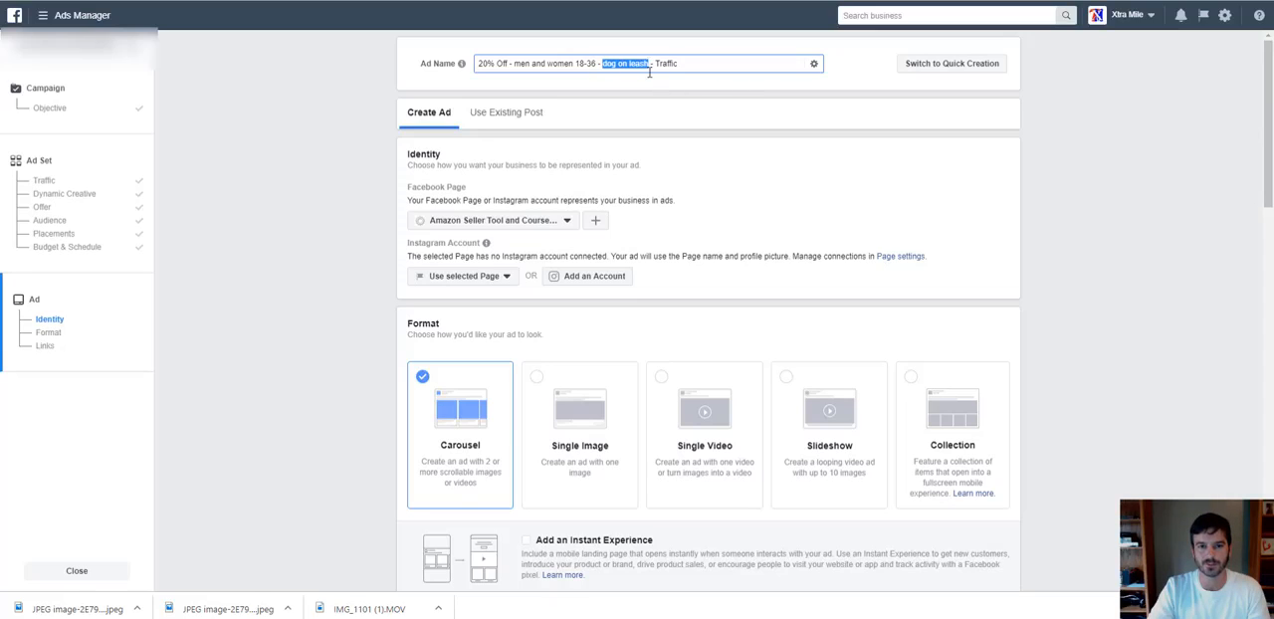
key("BackSpace")
Look through the Facebook Pages available to represent the business in the ad, keeping the current selection.
scroll(695, 164, "down", 2)
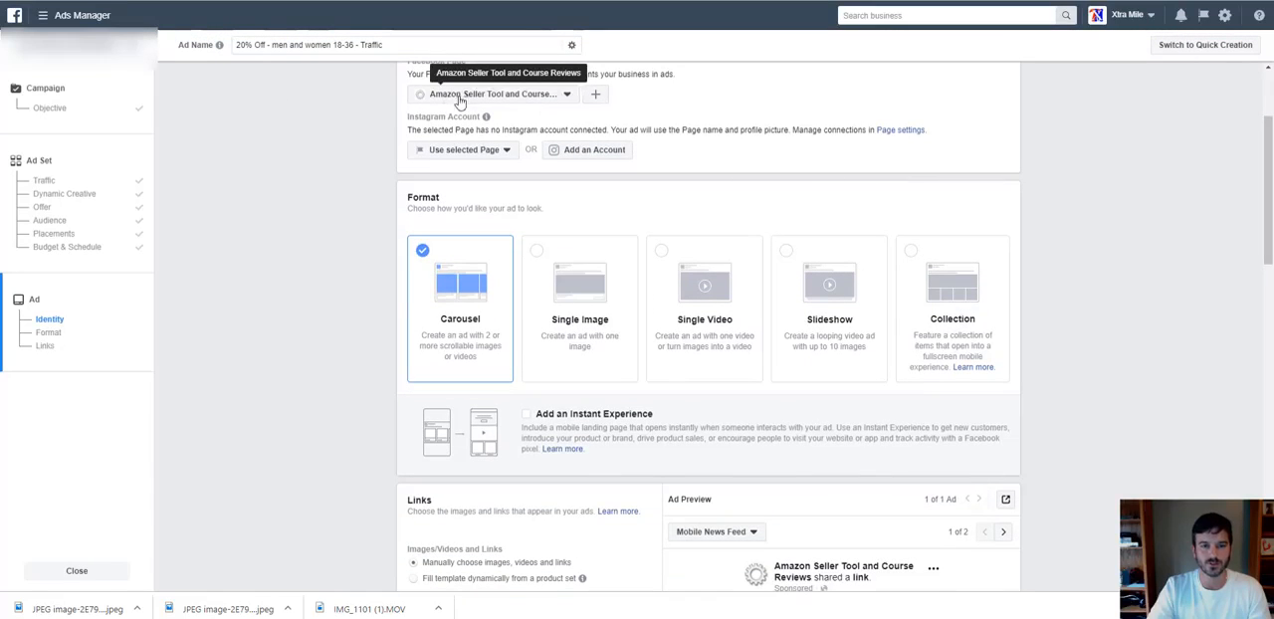
left_click(512, 100)
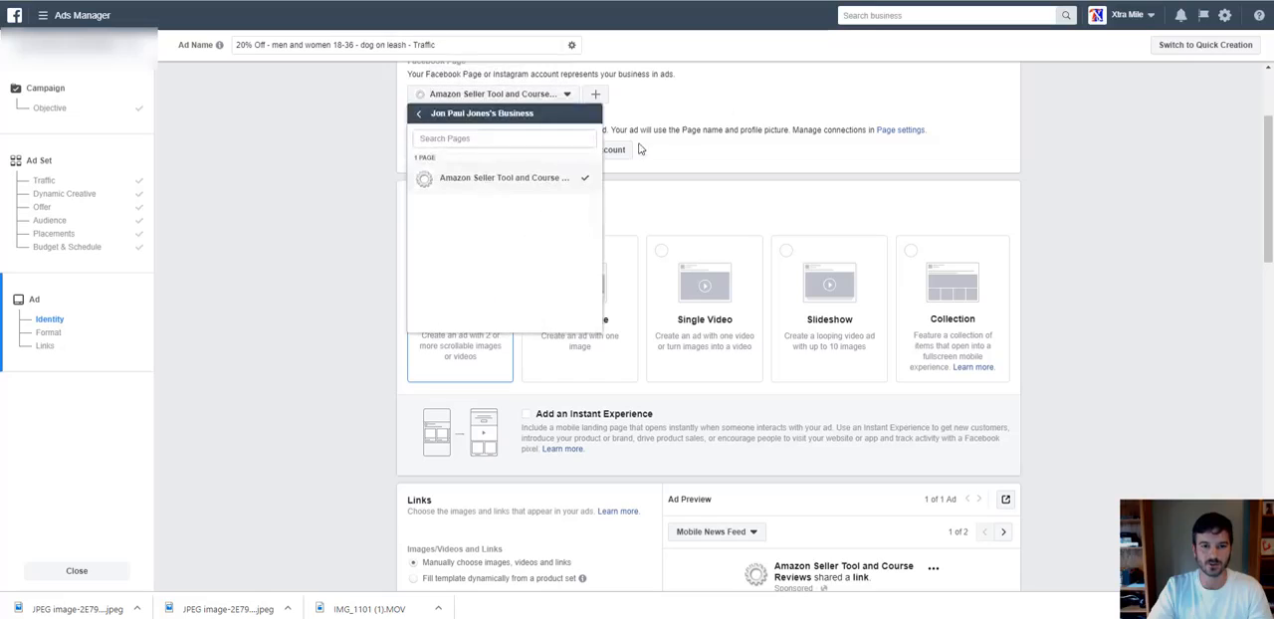
left_click(419, 113)
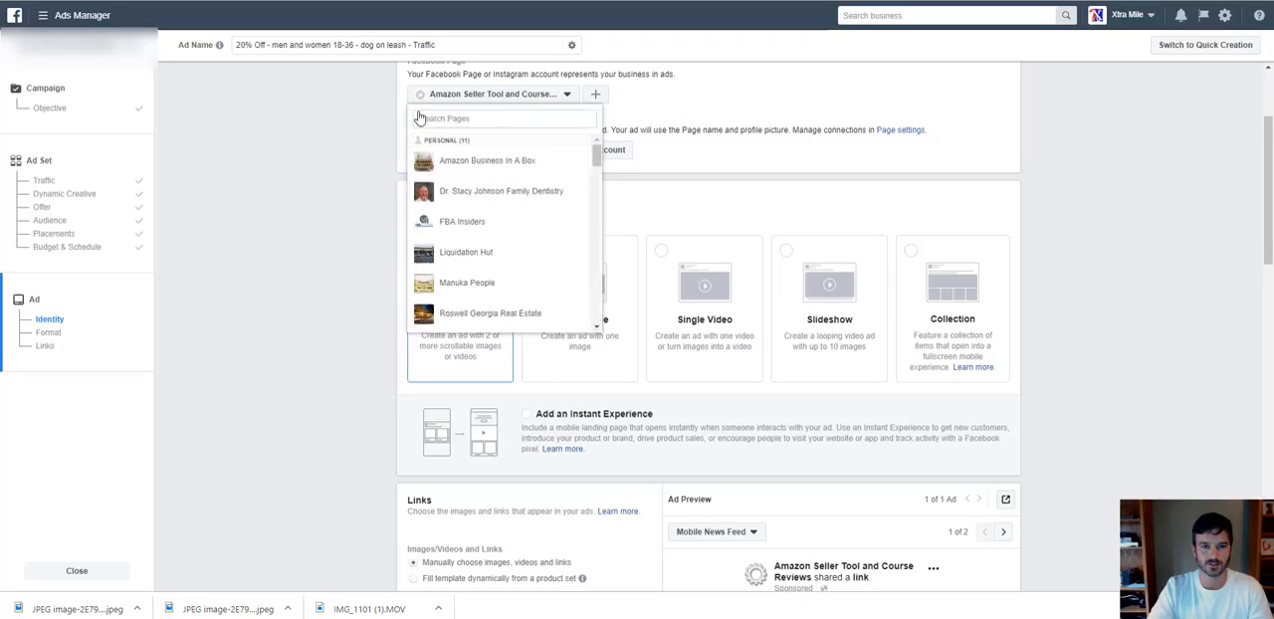
scroll(568, 282, "down", 5)
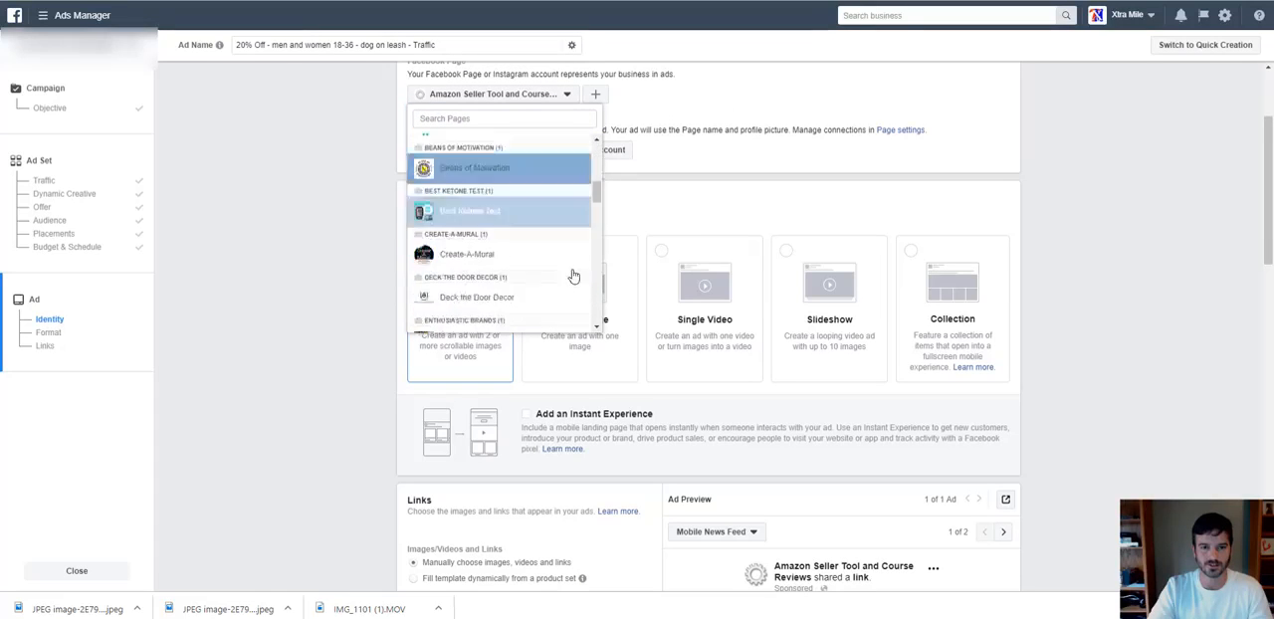
scroll(572, 276, "up", 5)
left_click(734, 109)
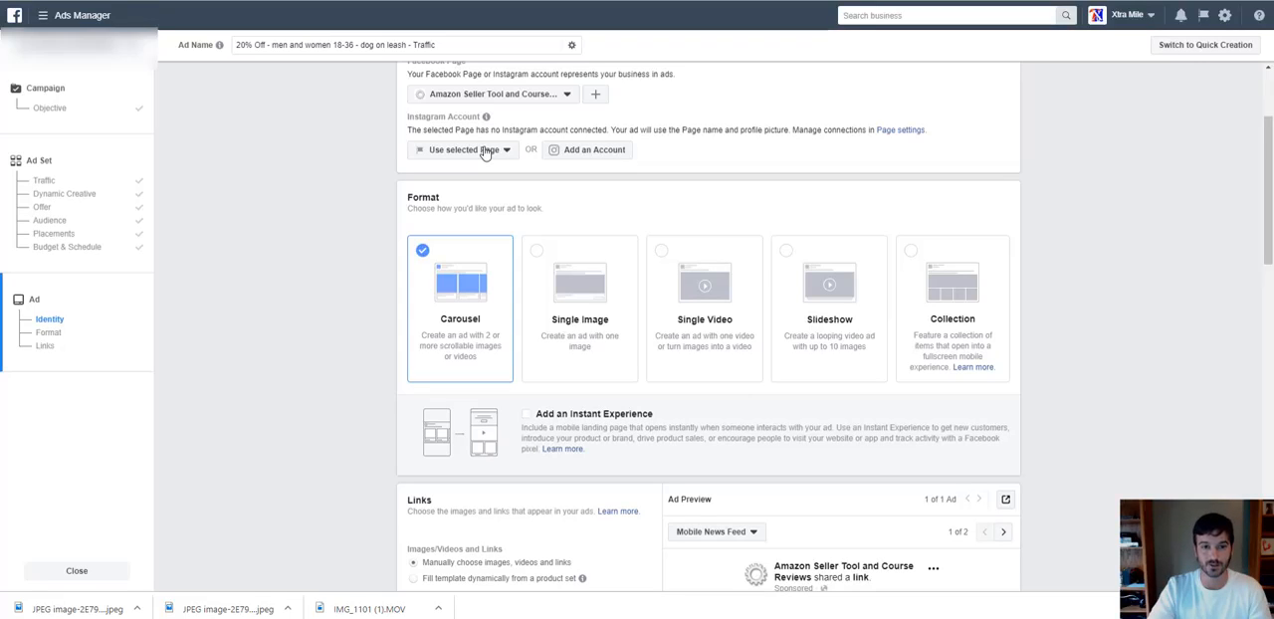
Compare the Single Image, Single Video and Slideshow ad formats by selecting each in turn.
scroll(704, 199, "down", 1)
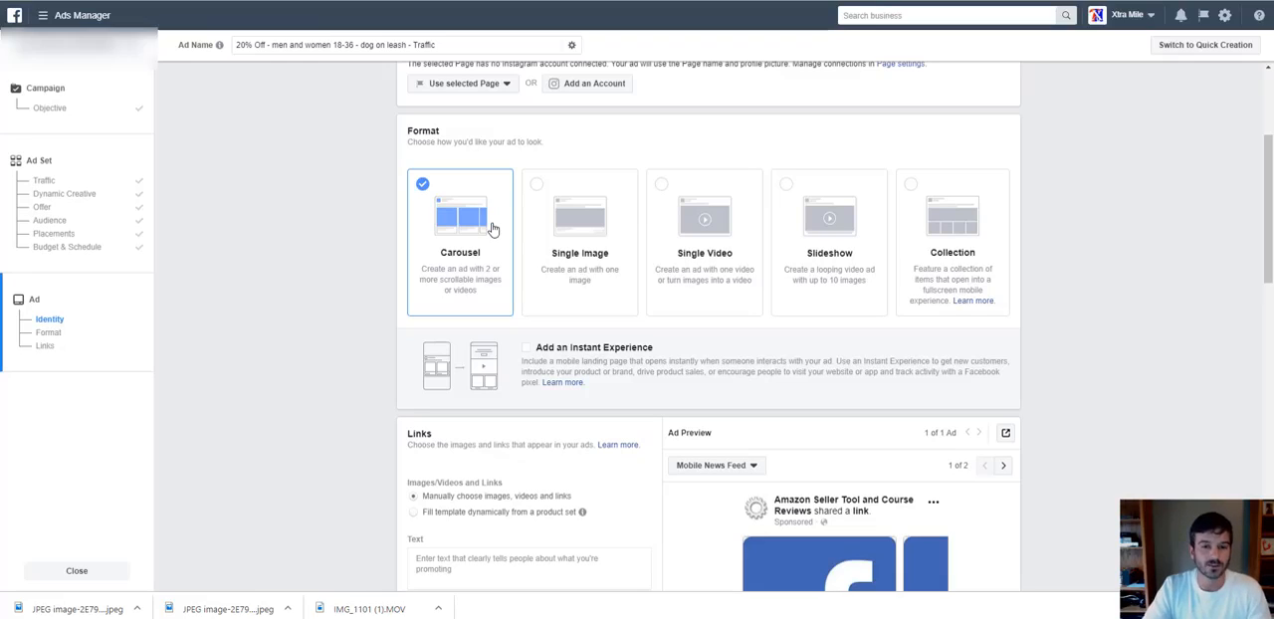
left_click(584, 233)
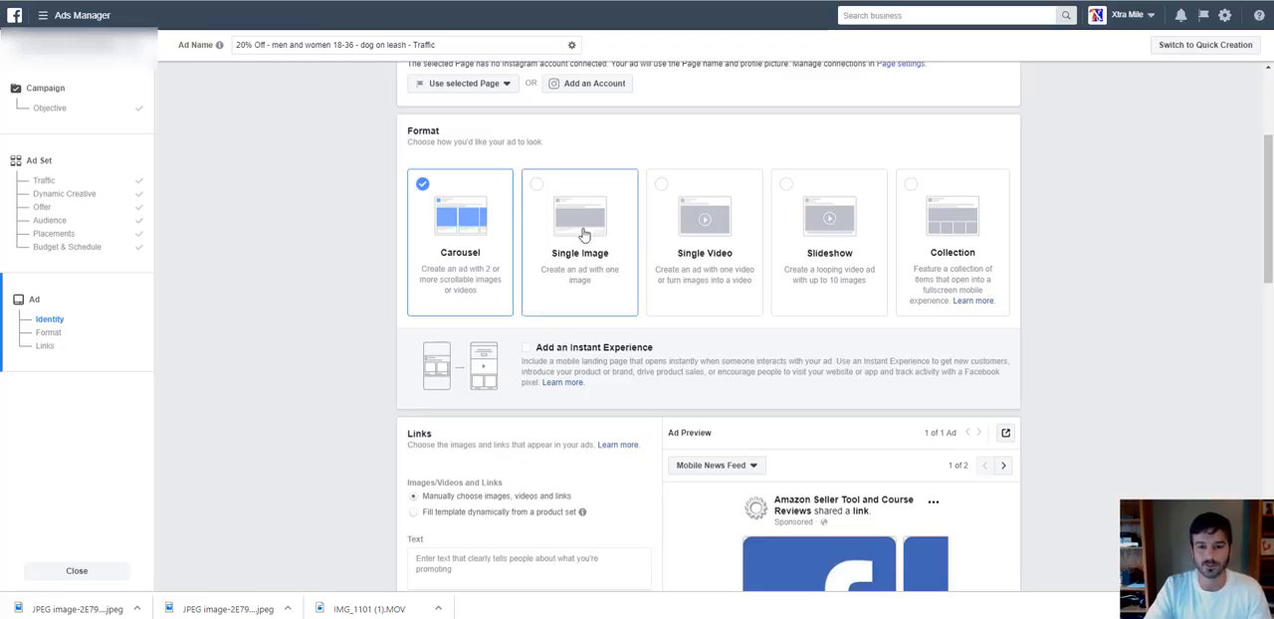
left_click(708, 242)
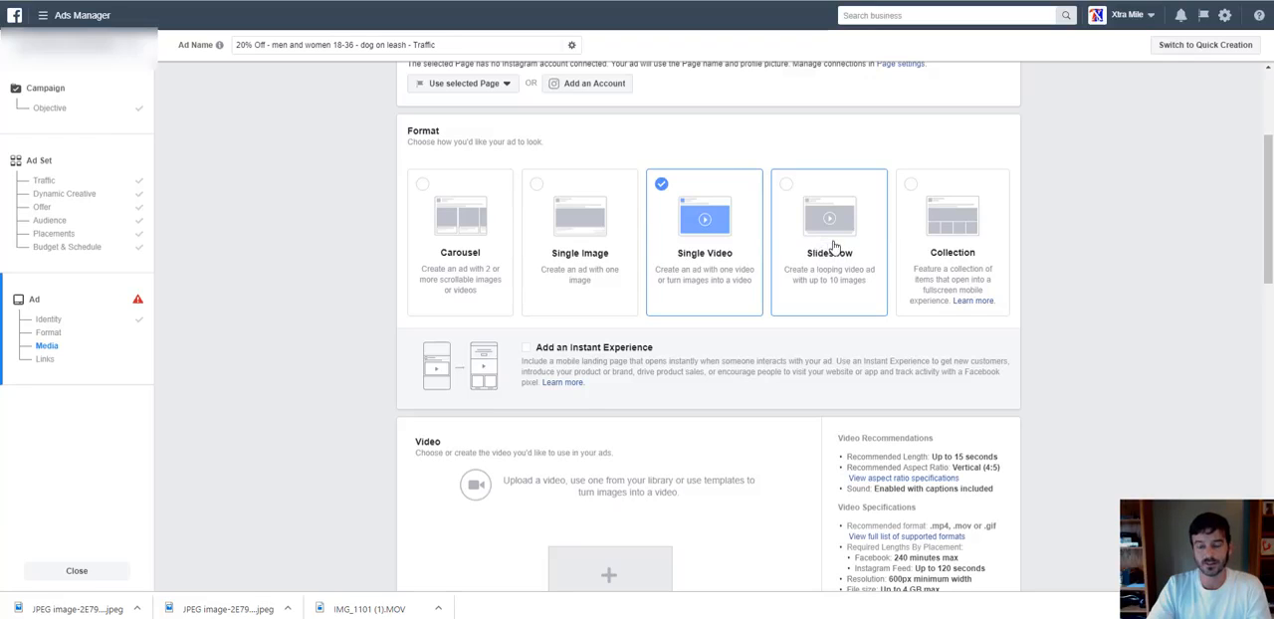
left_click(834, 246)
Select the Collection ad format and review its Instant Experience templates.
left_click(958, 244)
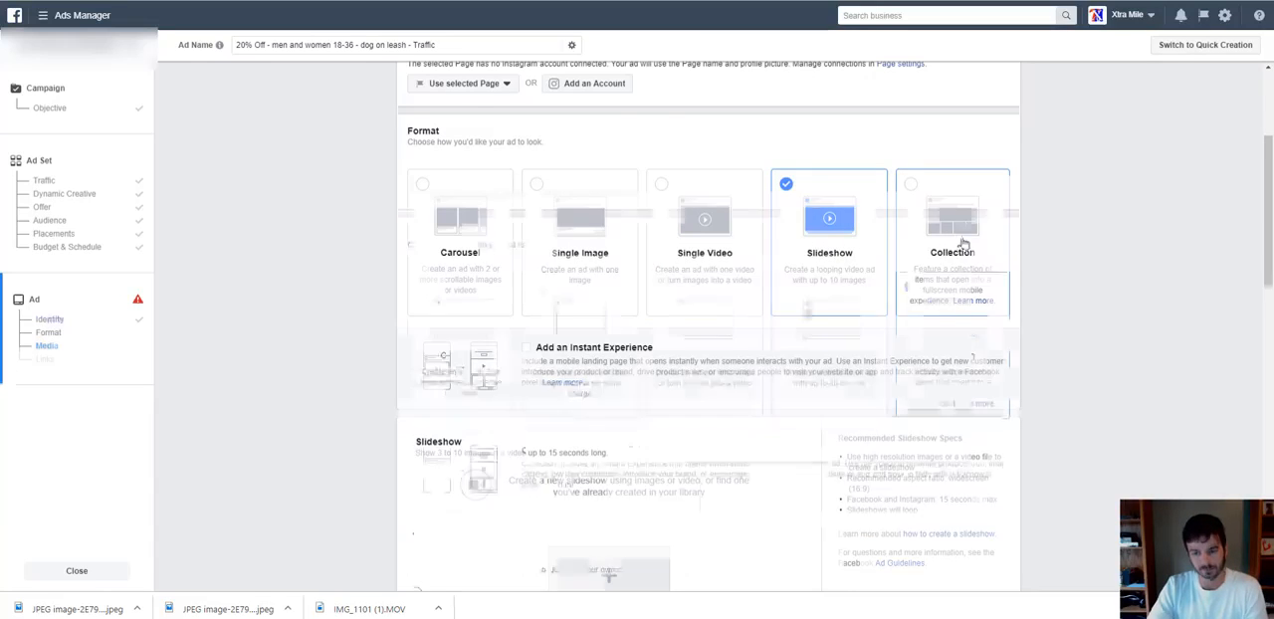
scroll(856, 333, "down", 2)
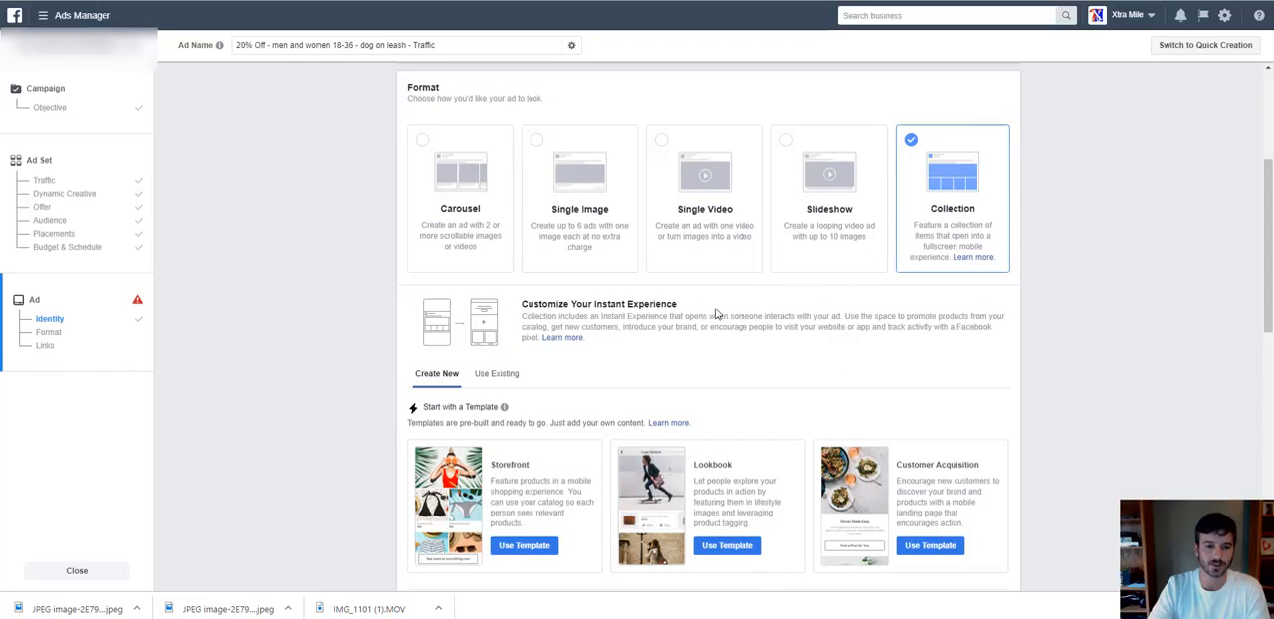
scroll(715, 314, "down", 1)
scroll(716, 313, "down", 1)
scroll(592, 148, "up", 1)
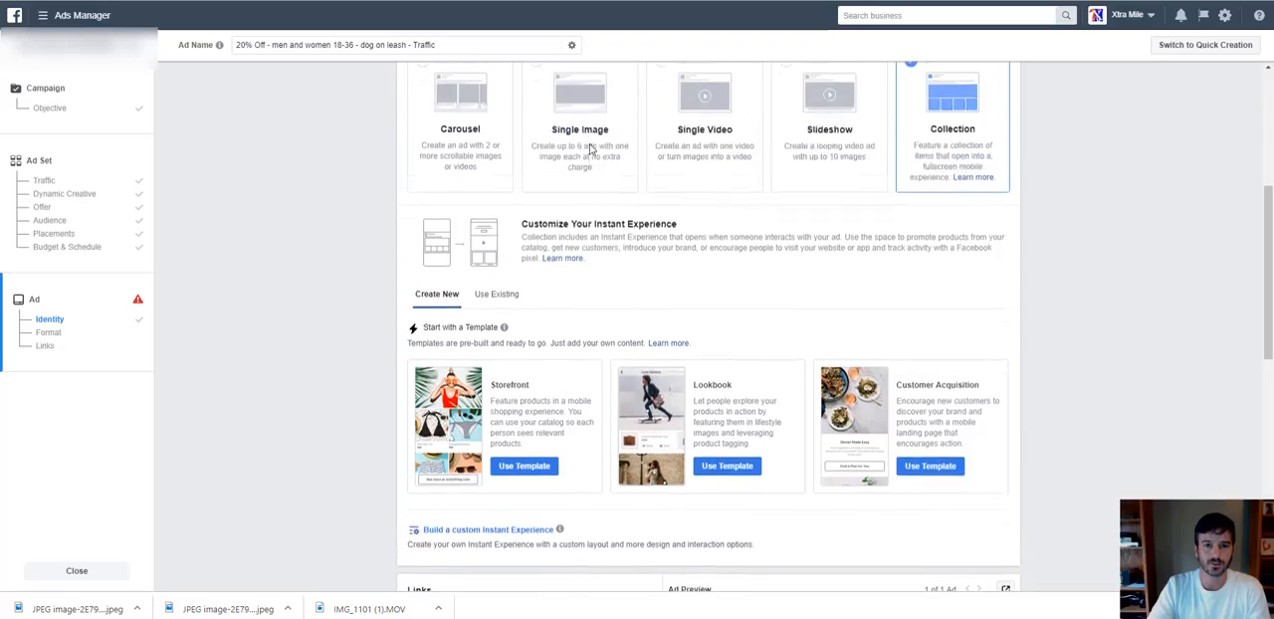
Switch the ad format from Collection to Single Image.
left_click(591, 148)
scroll(627, 316, "down", 1)
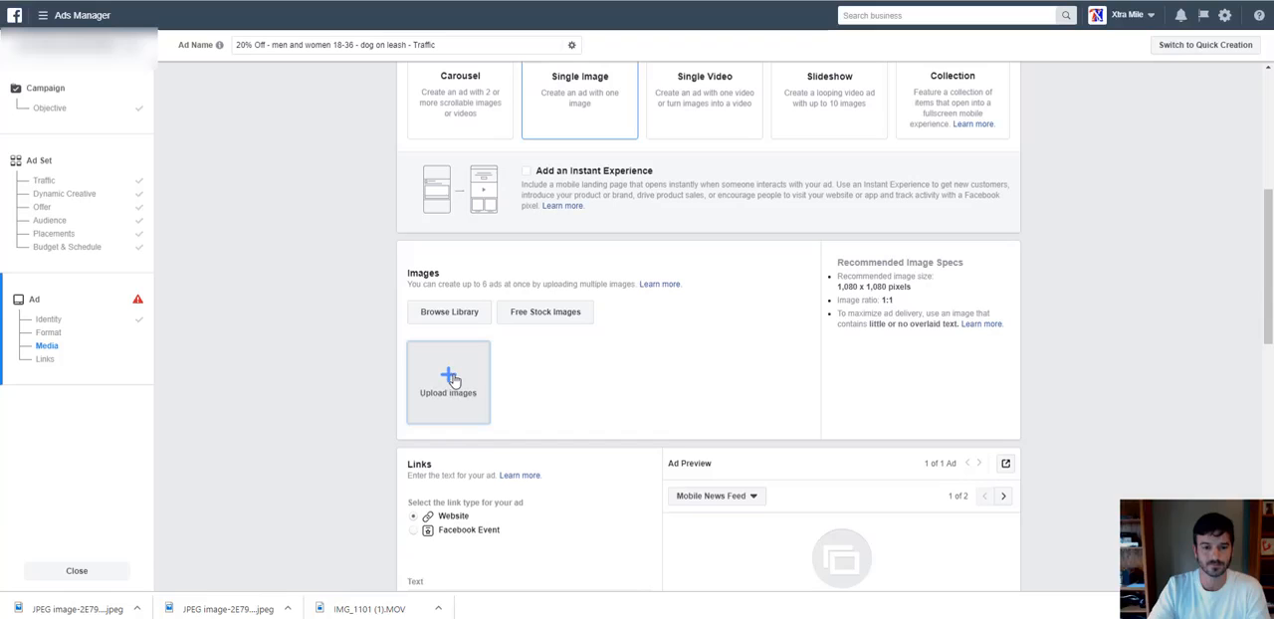
scroll(589, 383, "down", 1)
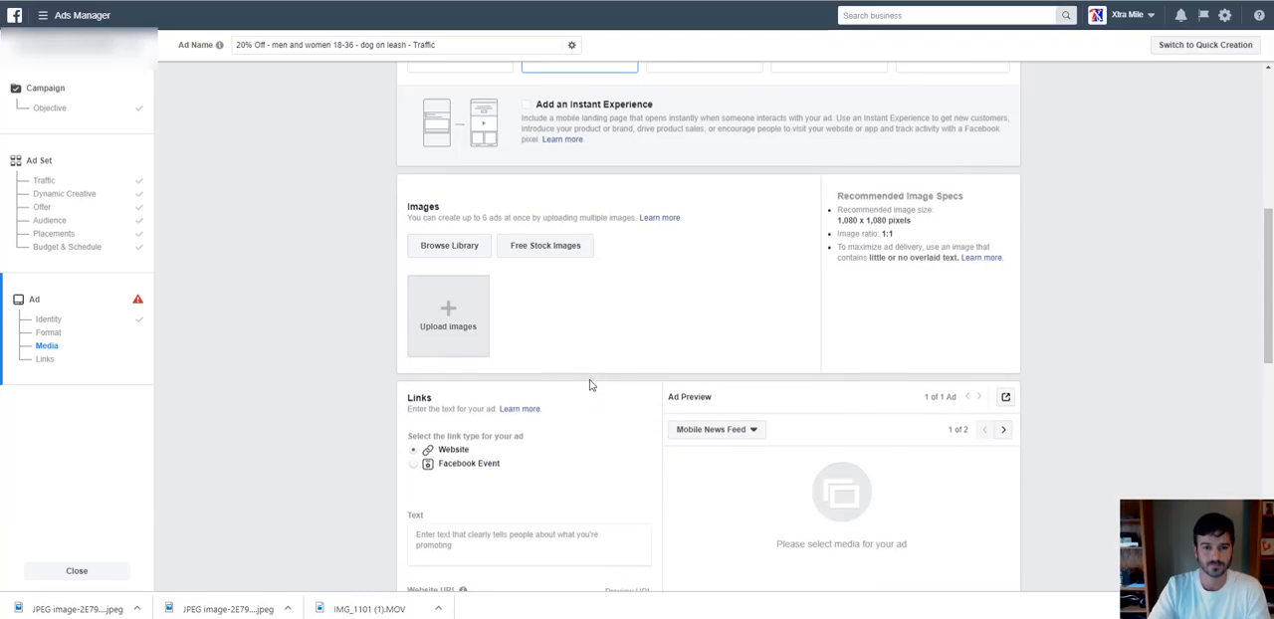
Add the first free stock image, a blurred shopping scene overlaid with white icons, as the ad's image.
left_click(565, 248)
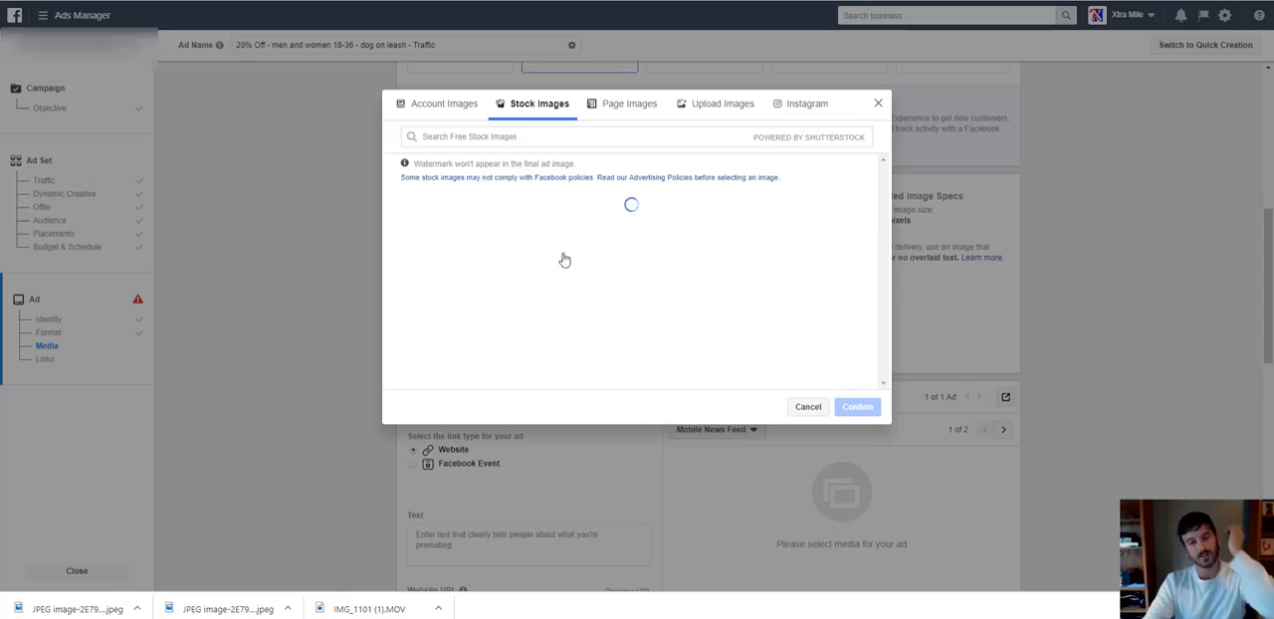
mouse_move(555, 257)
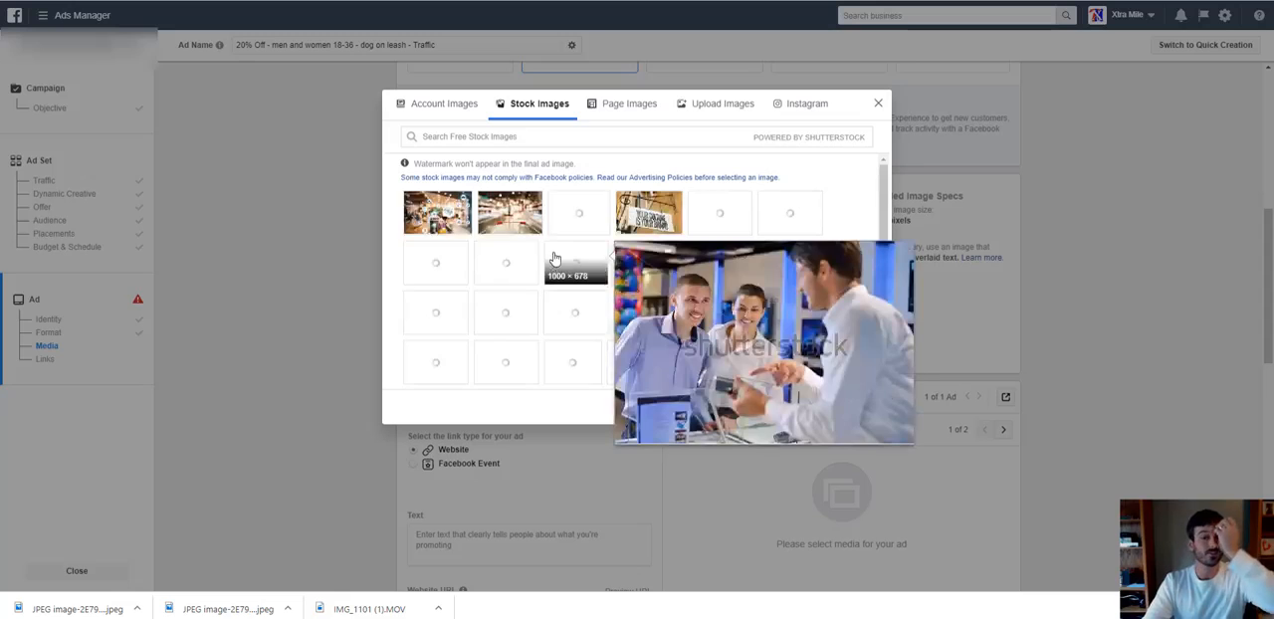
left_click(447, 206)
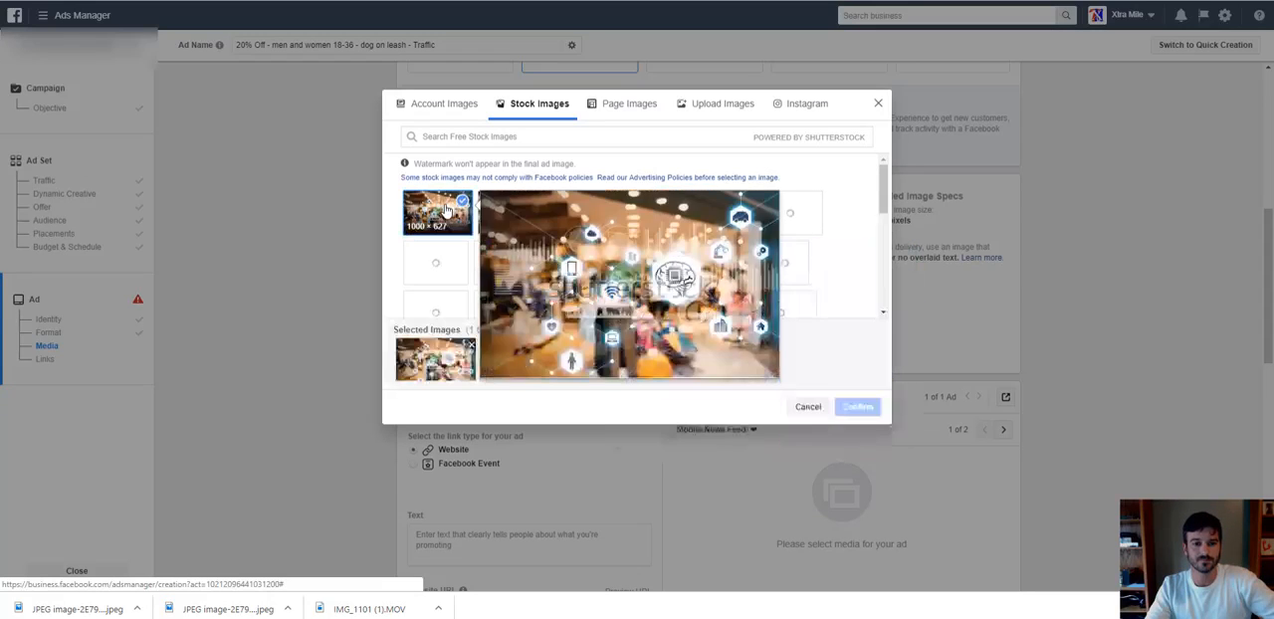
left_click(858, 407)
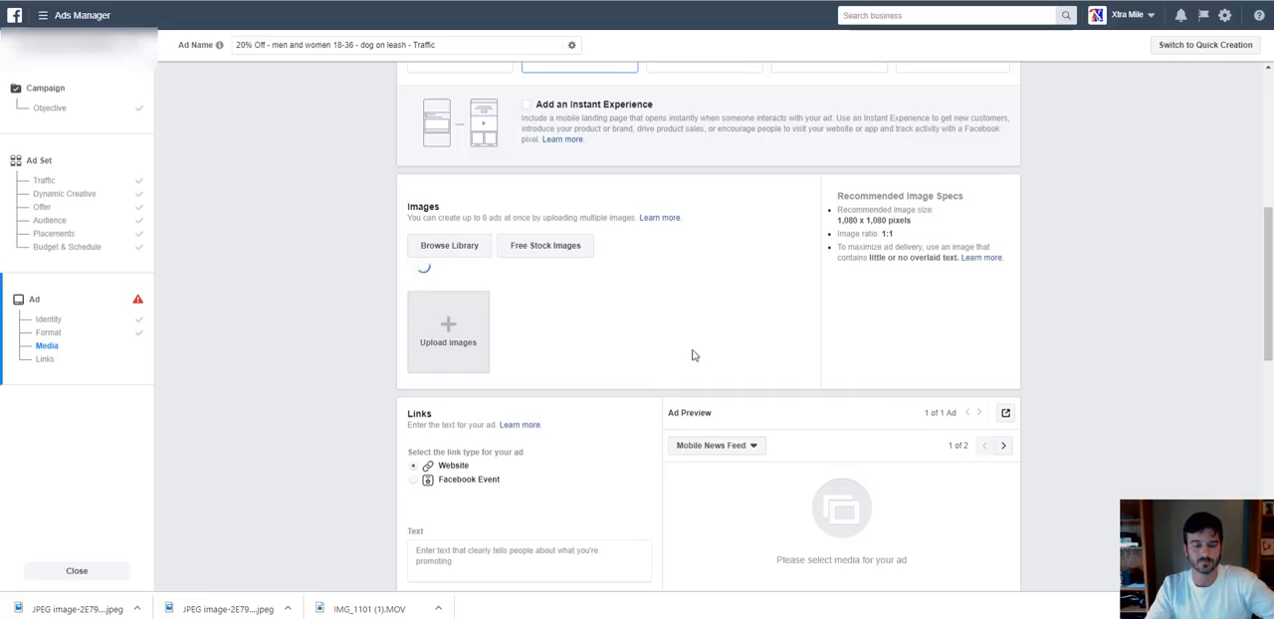
Enter amazon.com as the website URL the ad promotes.
scroll(711, 369, "down", 2)
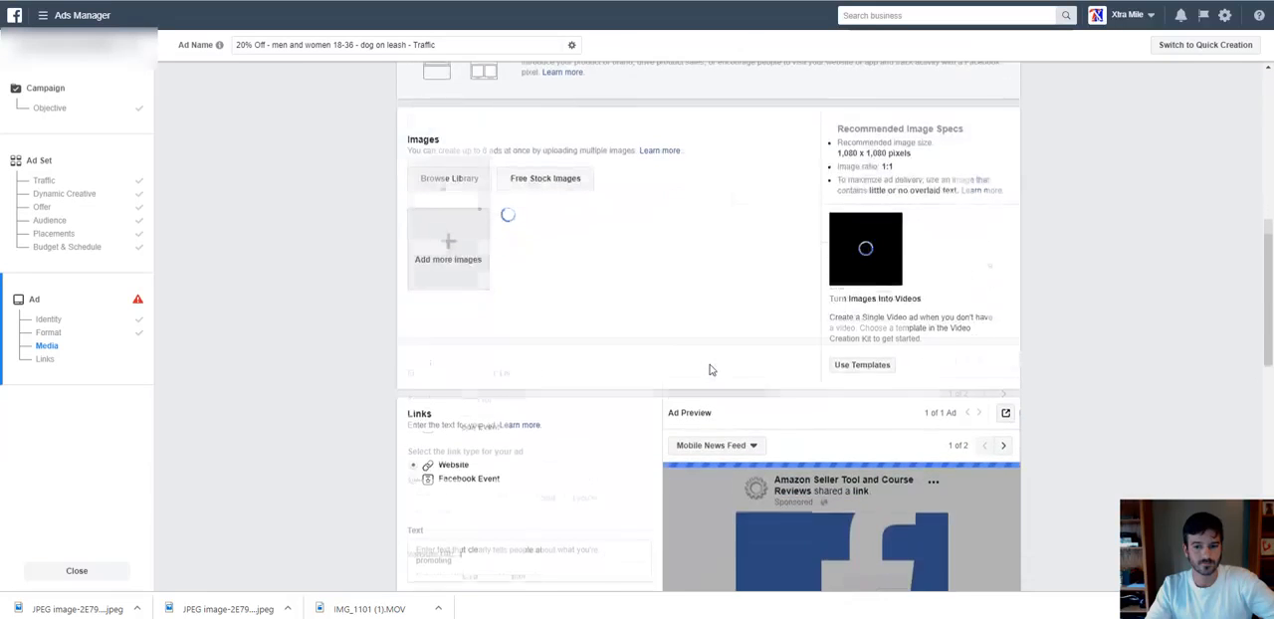
scroll(709, 366, "down", 1)
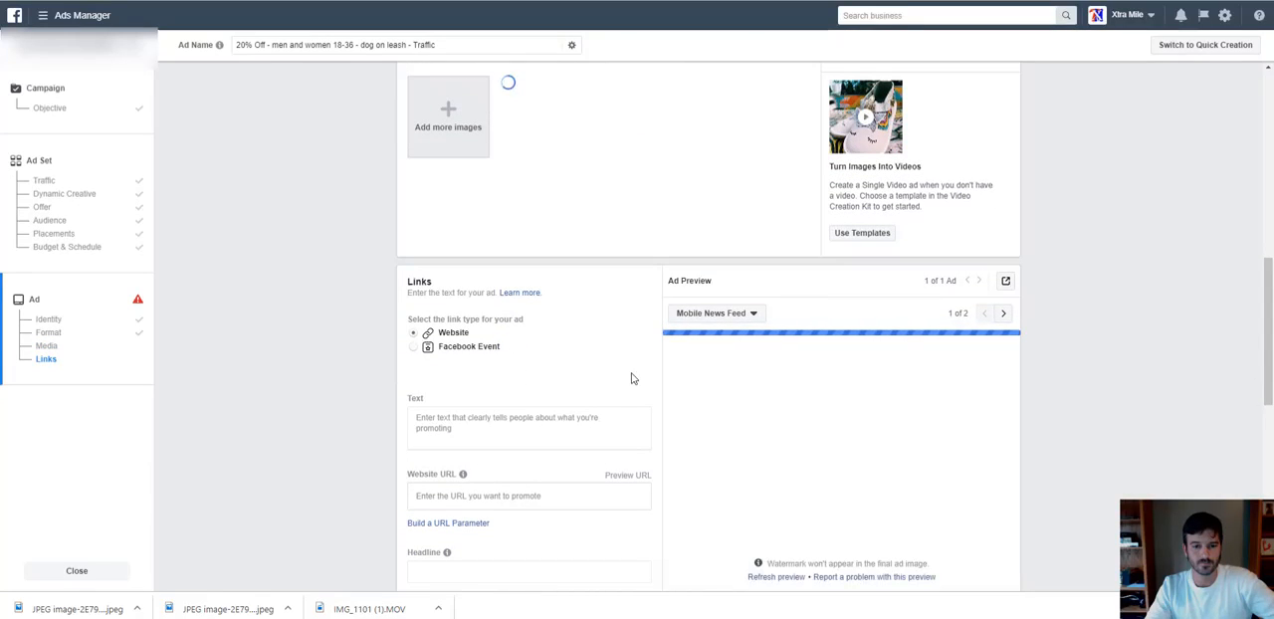
scroll(607, 373, "down", 1)
scroll(583, 365, "down", 1)
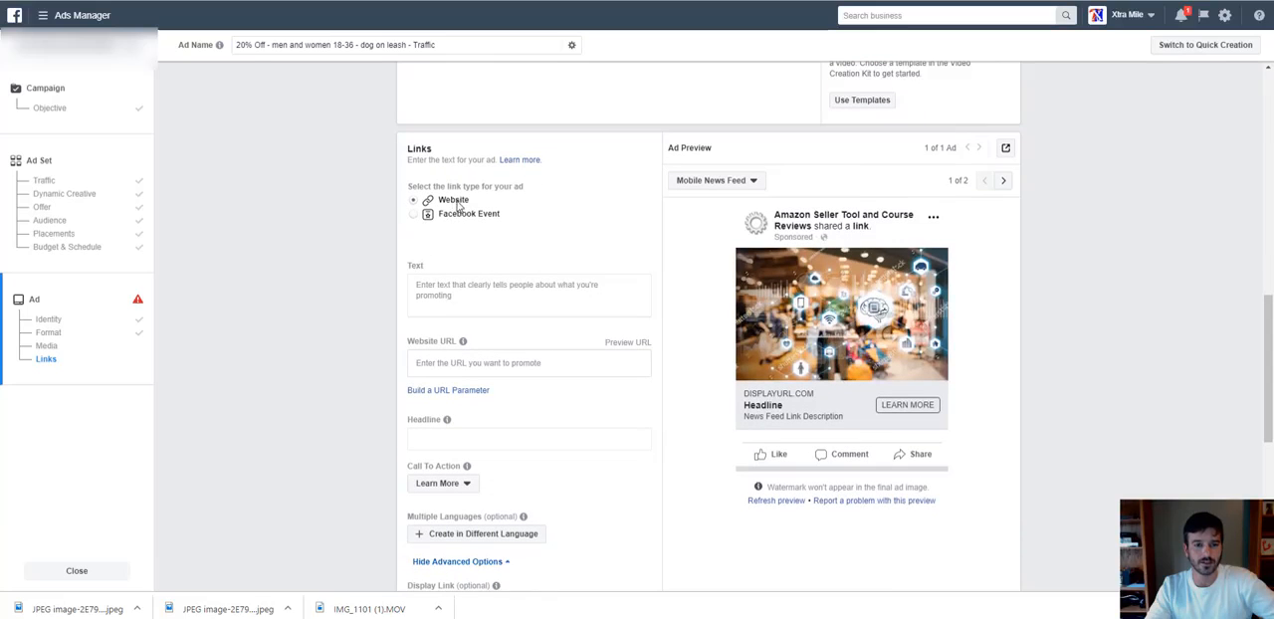
left_click(452, 362)
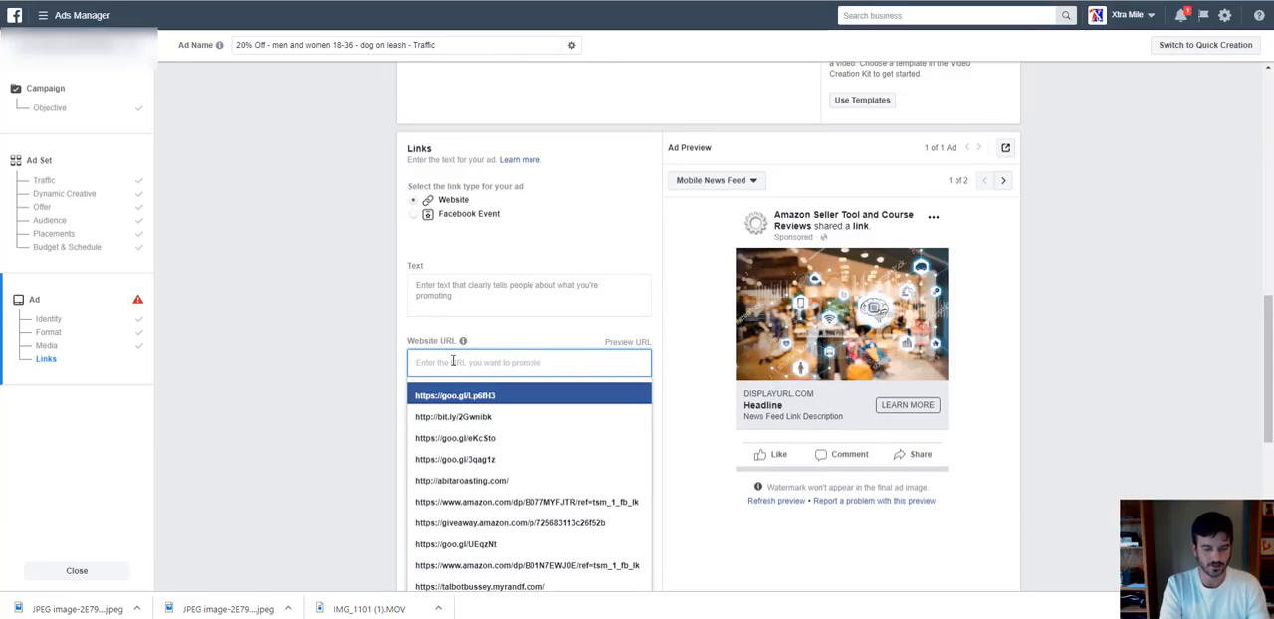
type("amazon")
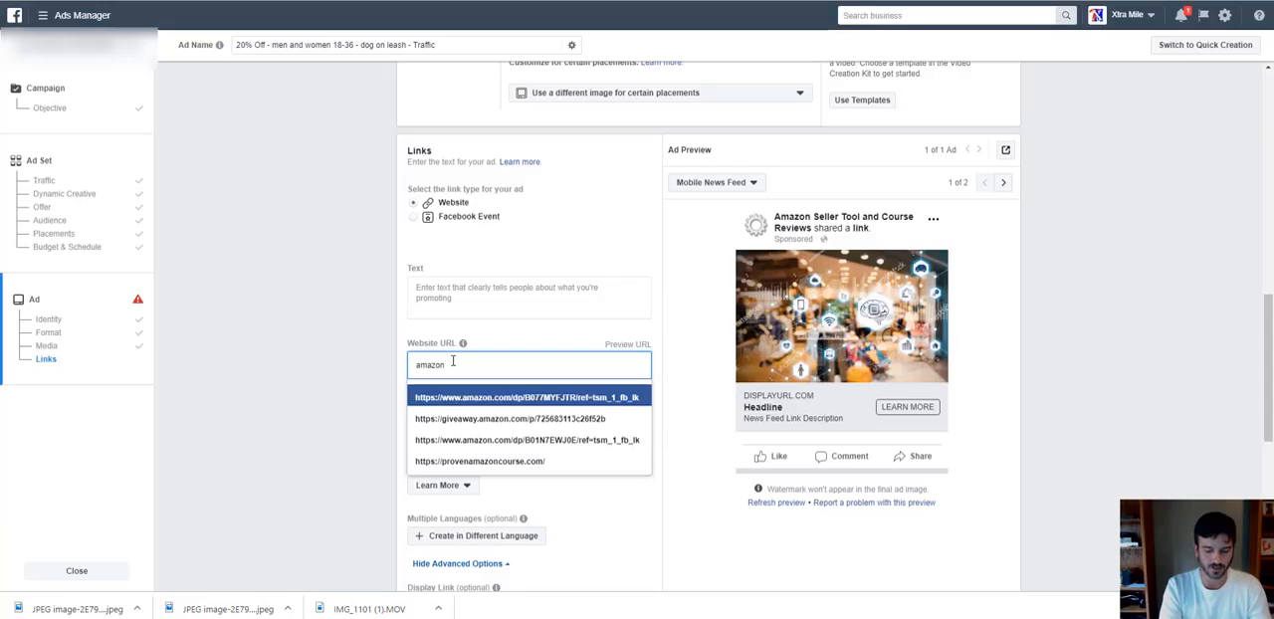
type(".com")
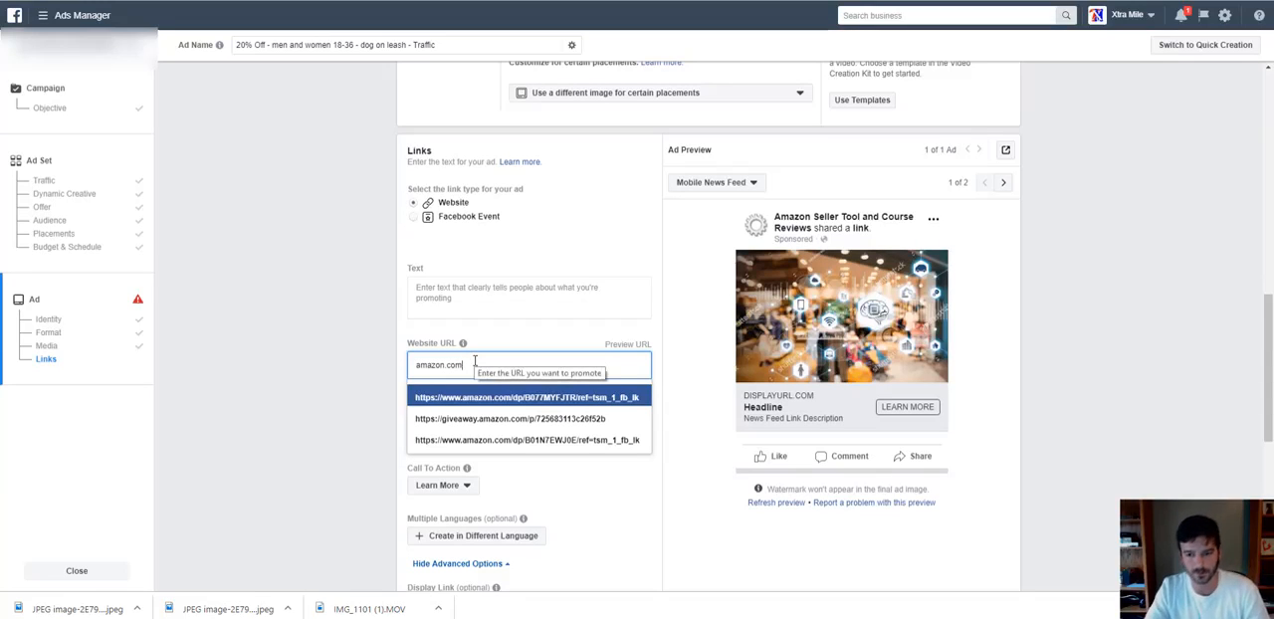
Write the ad text "Hey Dog Lovers!" followed on a separate line by "Here's 20% Off your favorite dog leash!".
left_click(483, 287)
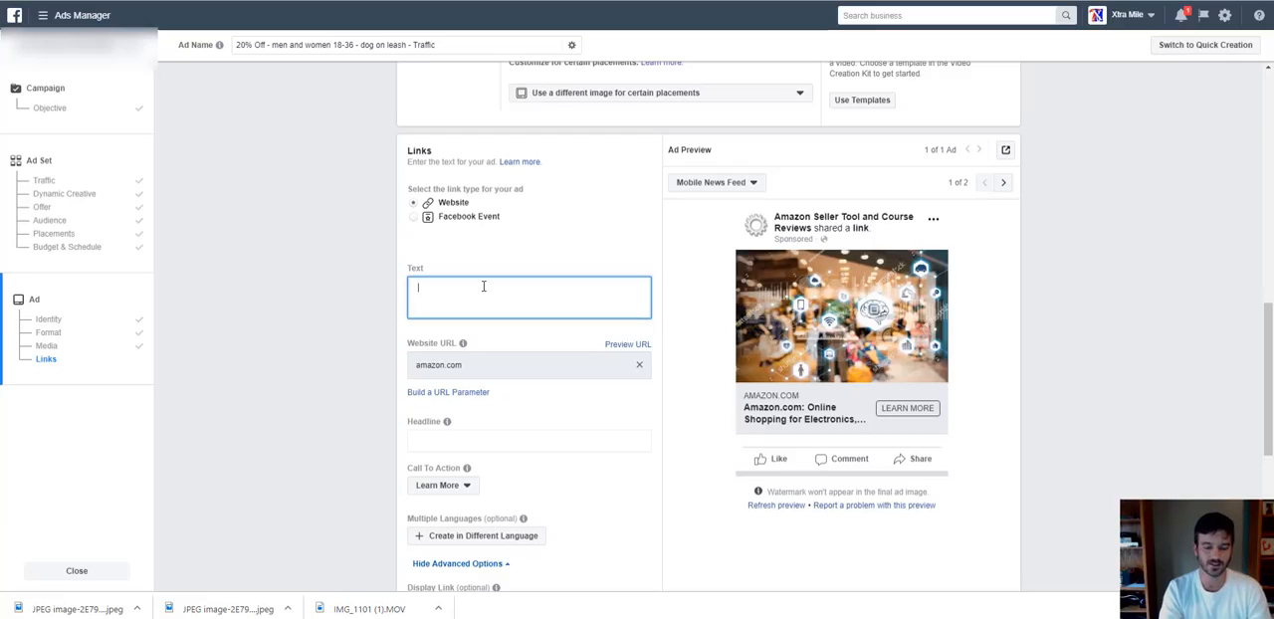
type("Hey")
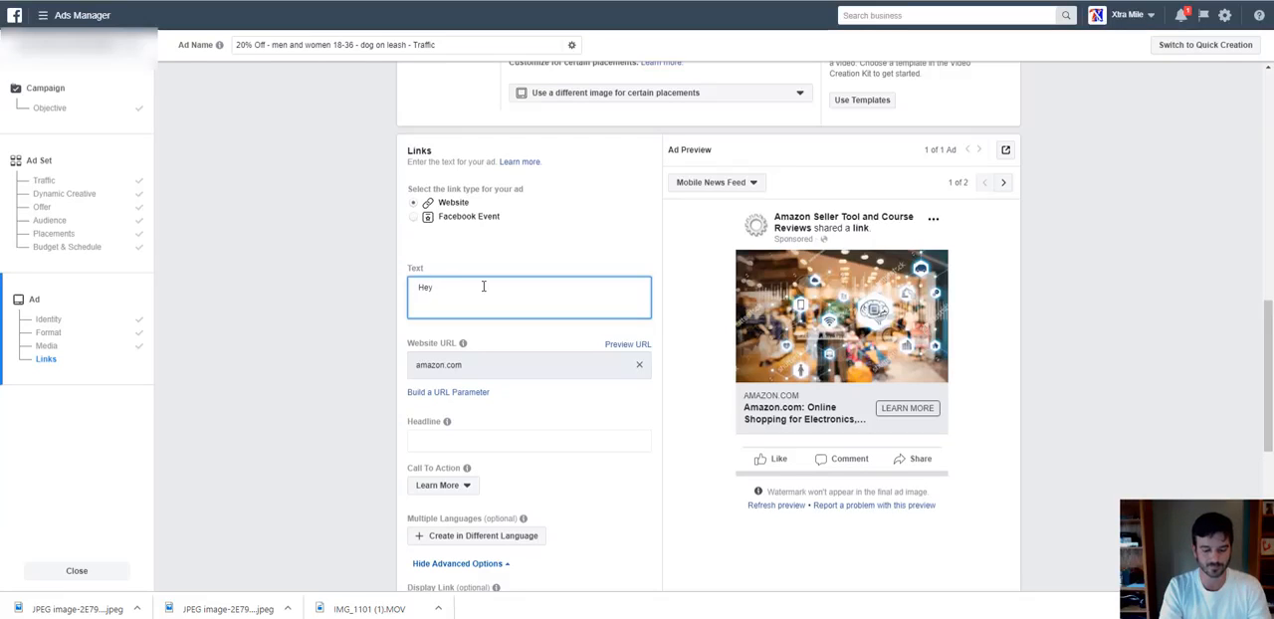
type(" Dog Lovers!")
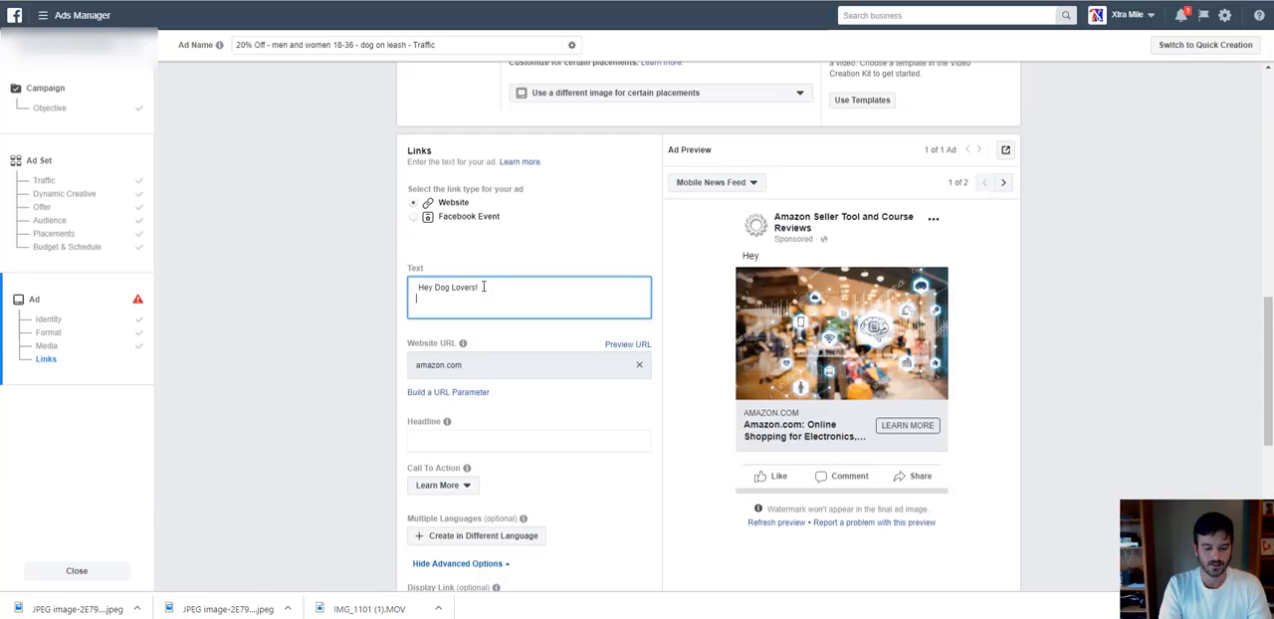
key("Return")
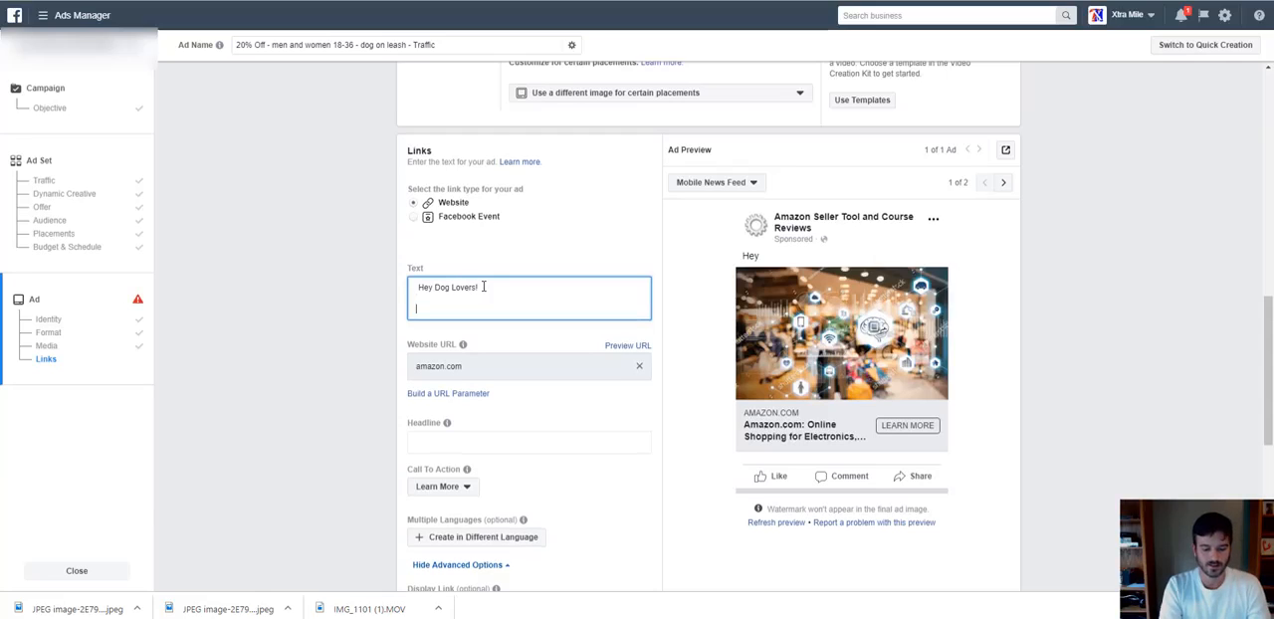
type("Here's")
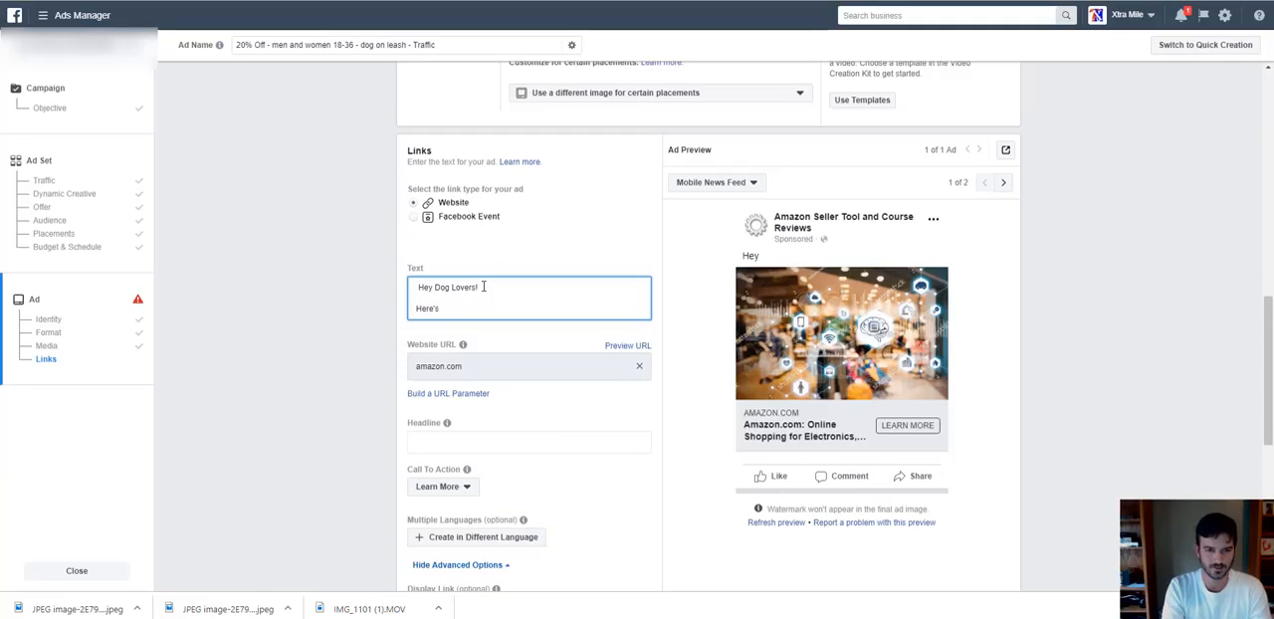
type(" 20%")
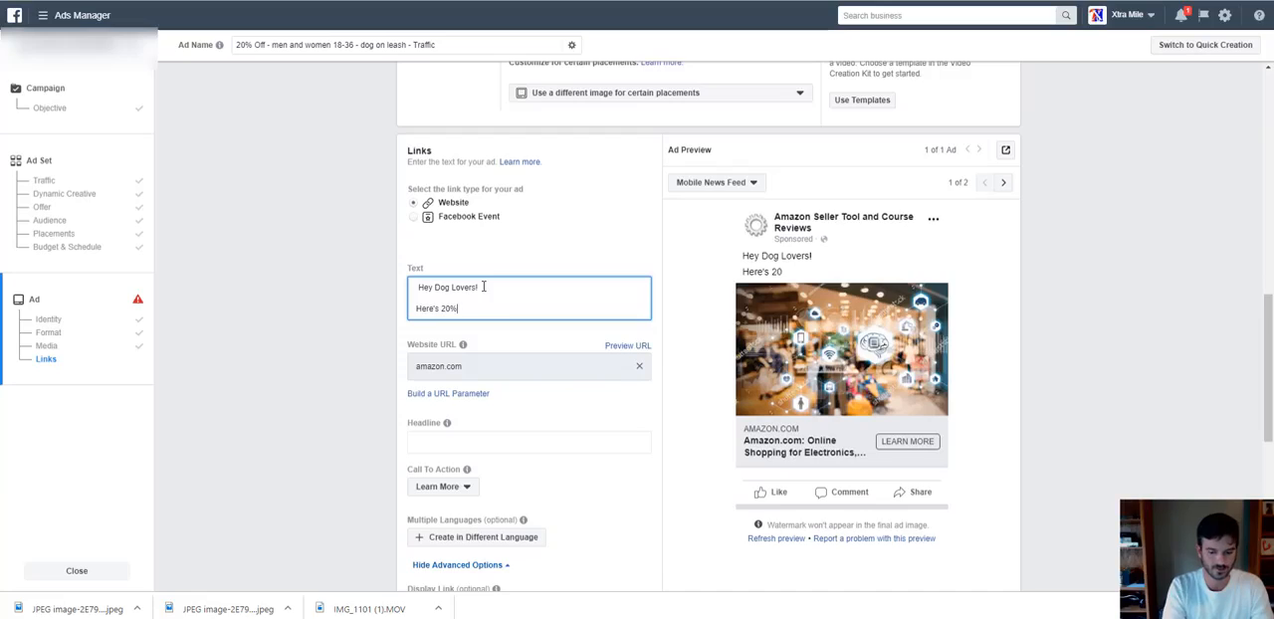
type(" Off your")
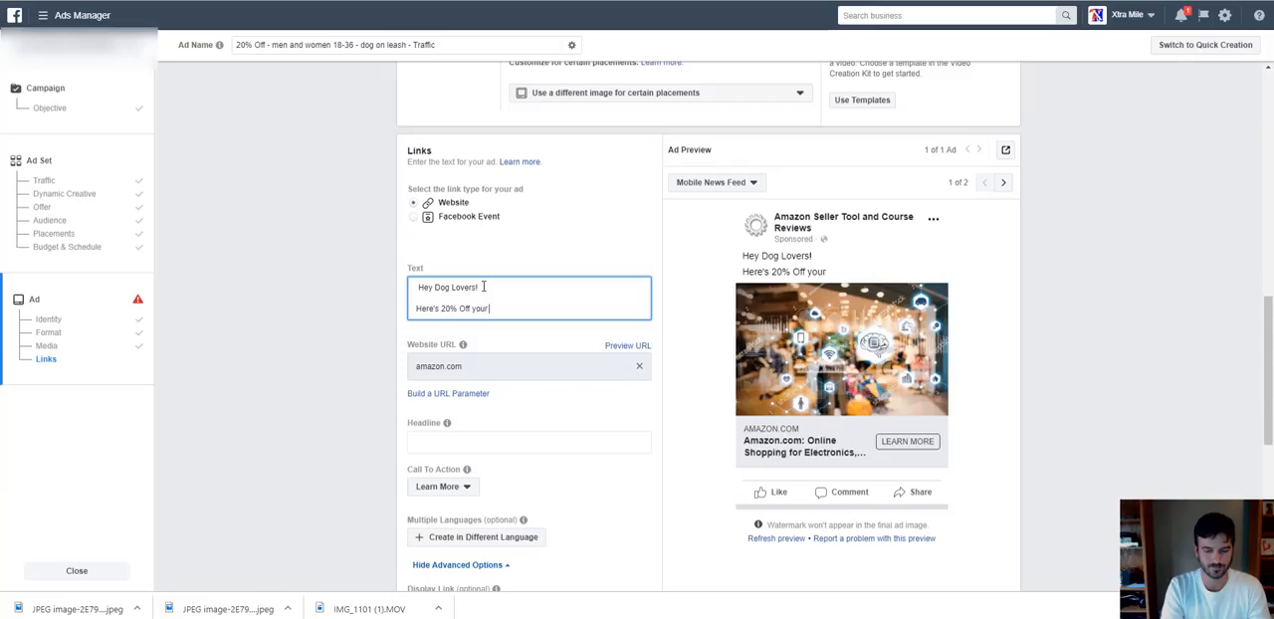
type(" favo")
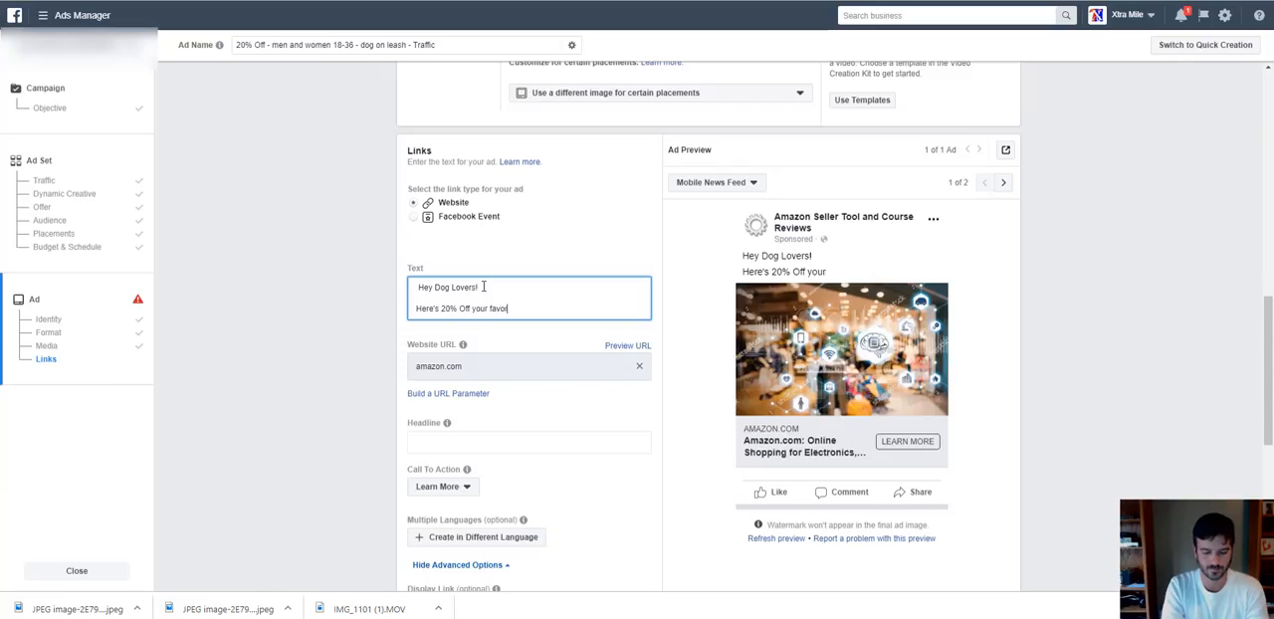
type("rite dog leash!")
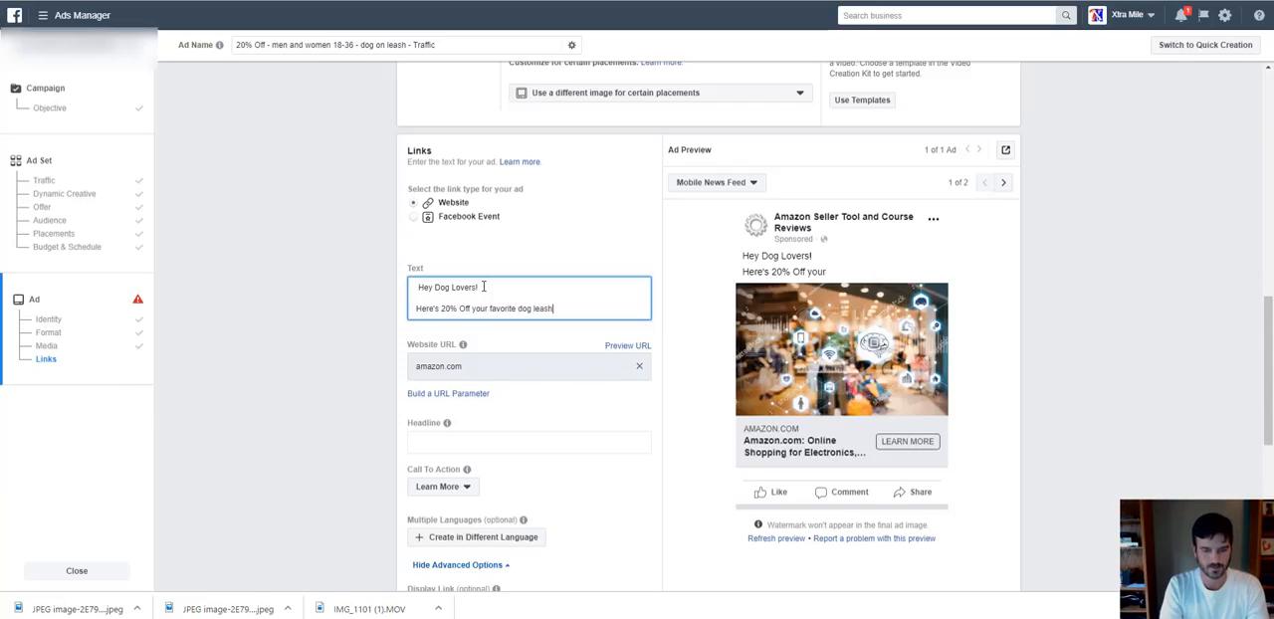
Add a separate closing line reading "Coupon Code:" to the ad text.
key("Return")
key("Return")
type("Coupon")
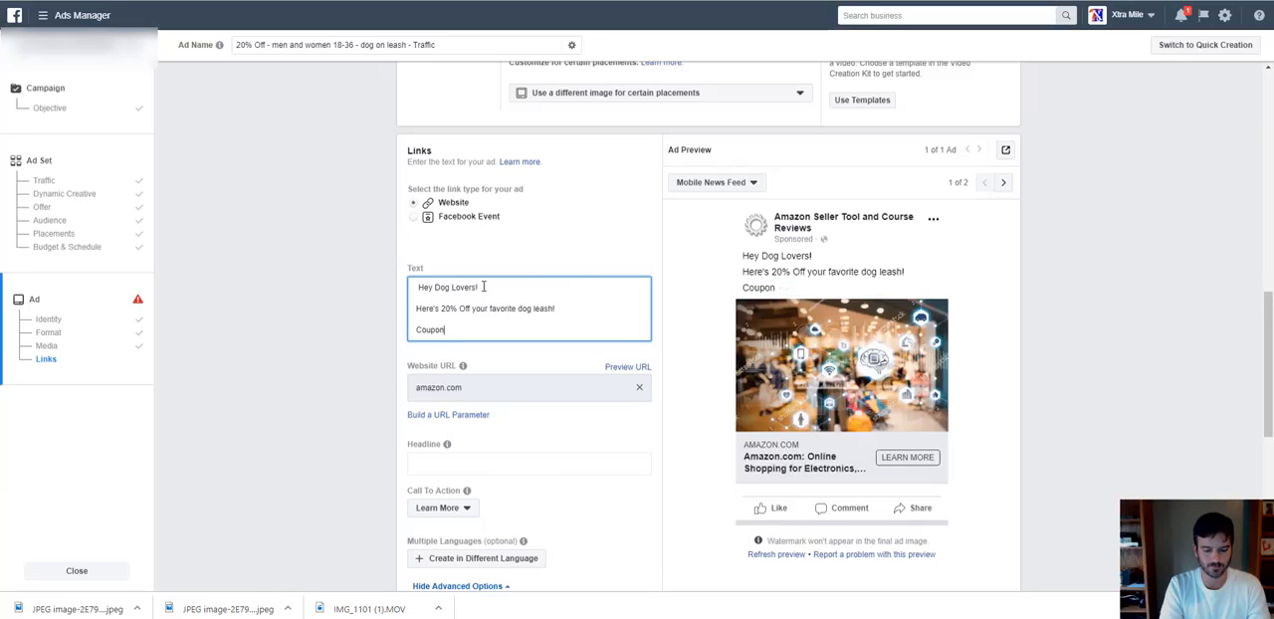
type(" Code")
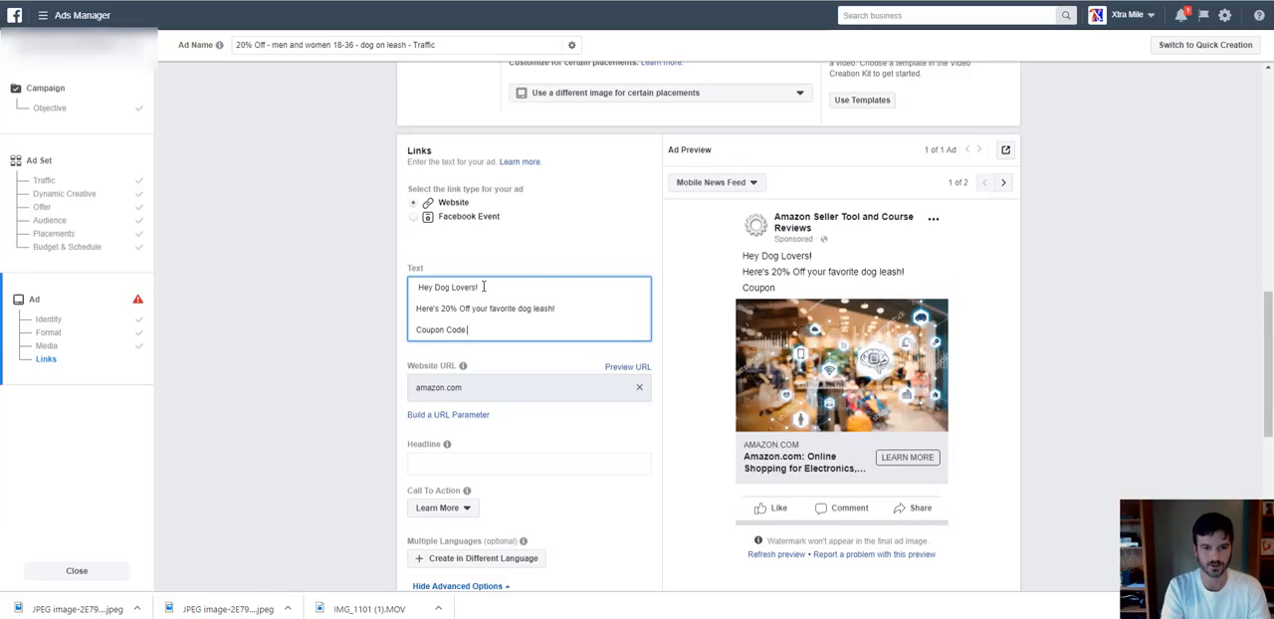
type(":")
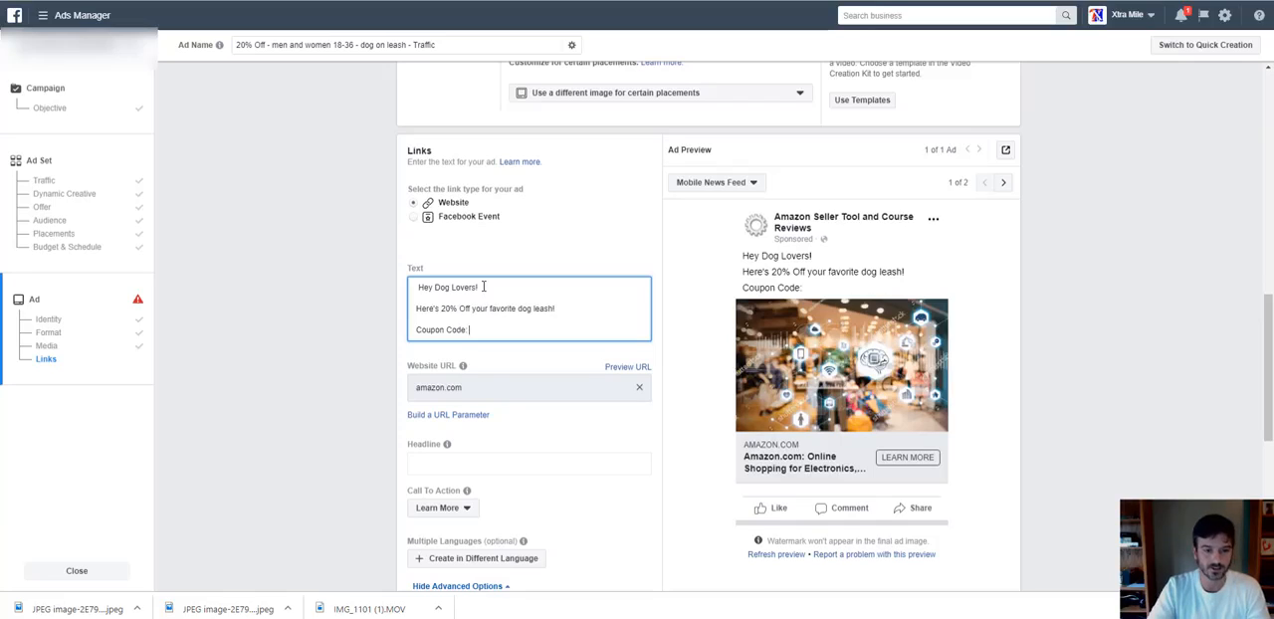
Set the ad headline to "20% OFF - Coupon Code Doggy".
left_click(483, 463)
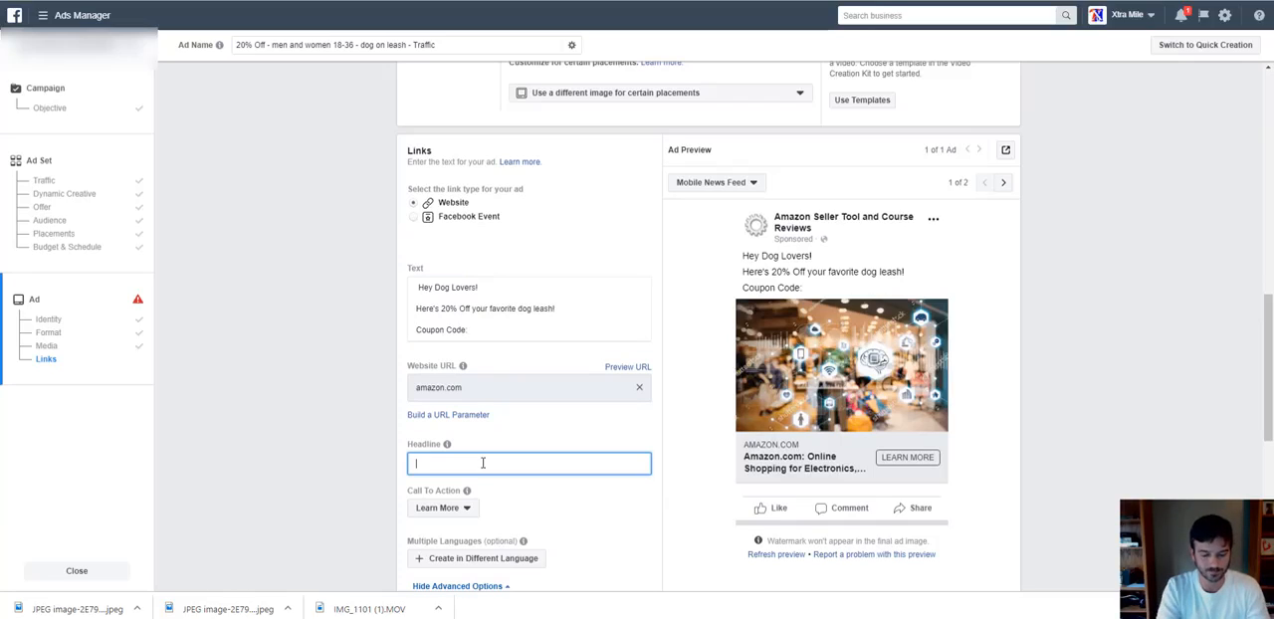
type("20")
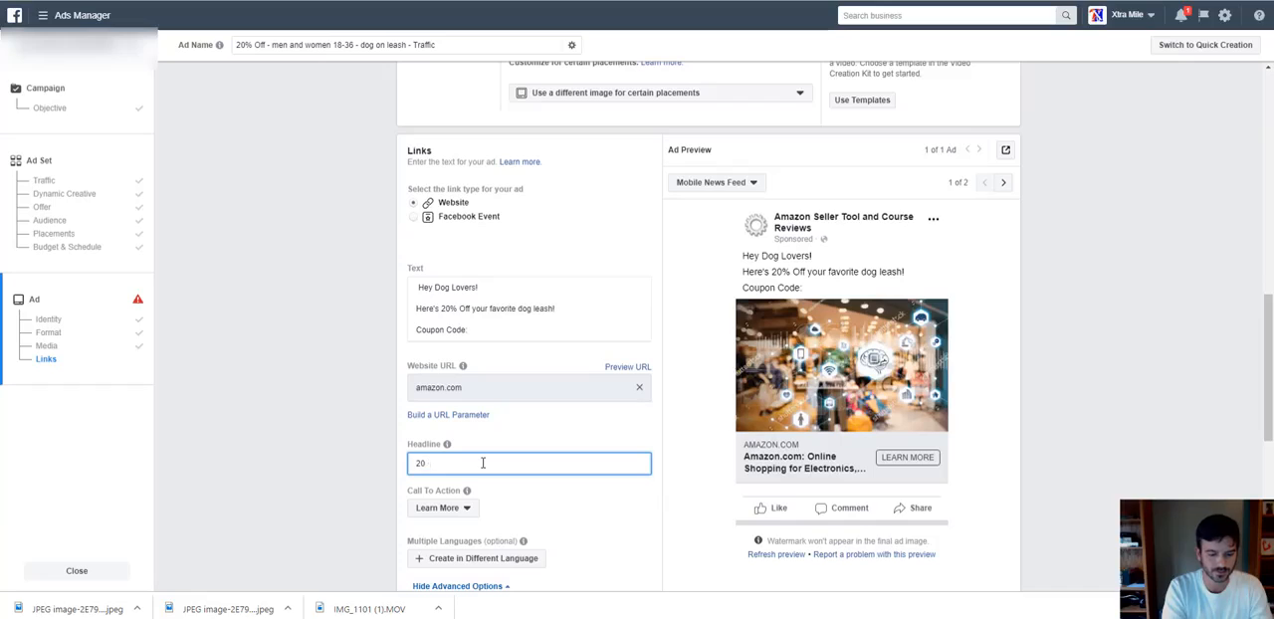
type("% O")
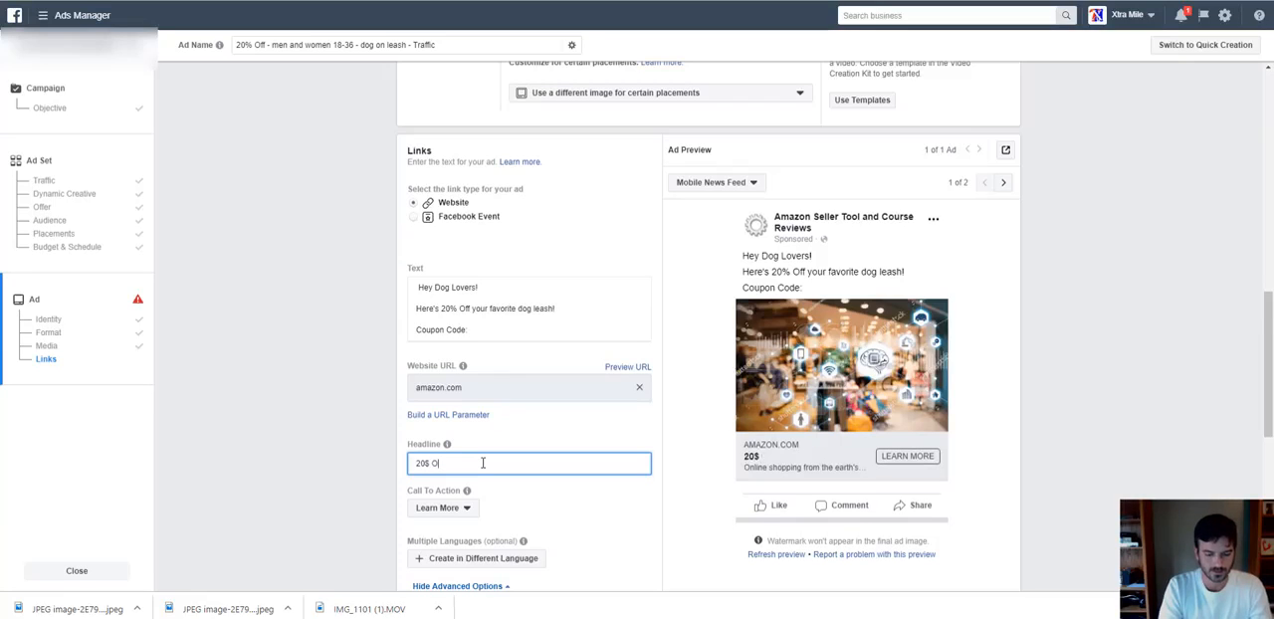
key("BackSpace")
key("BackSpace")
key("BackSpace")
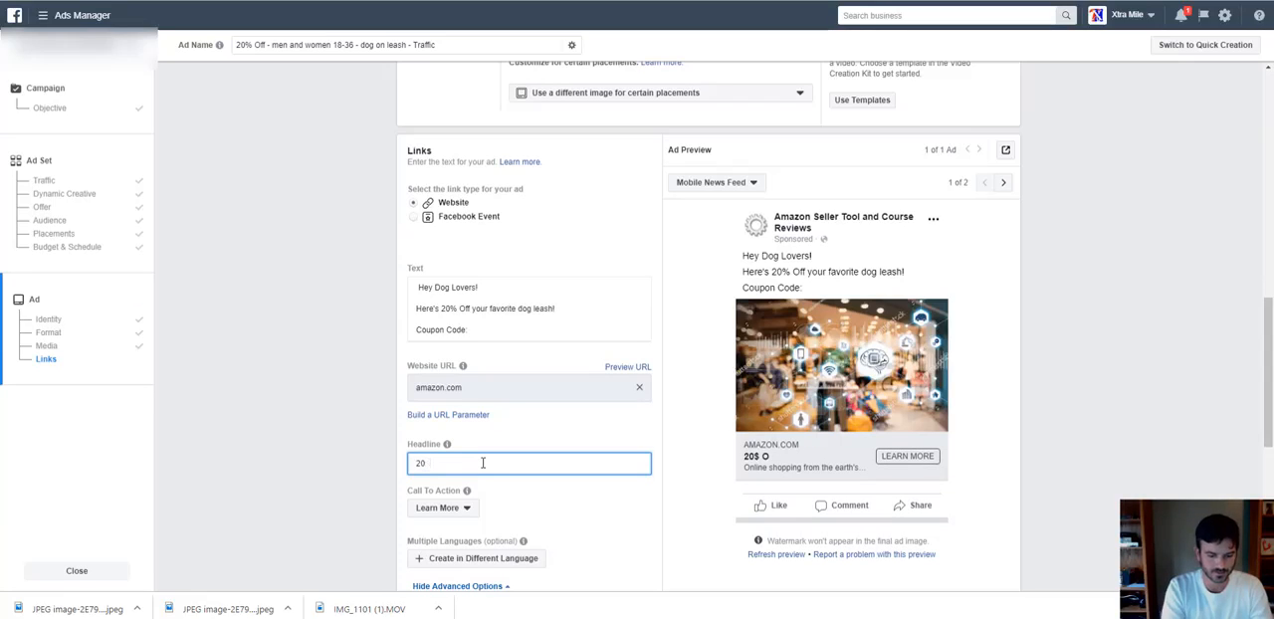
type("% OFF")
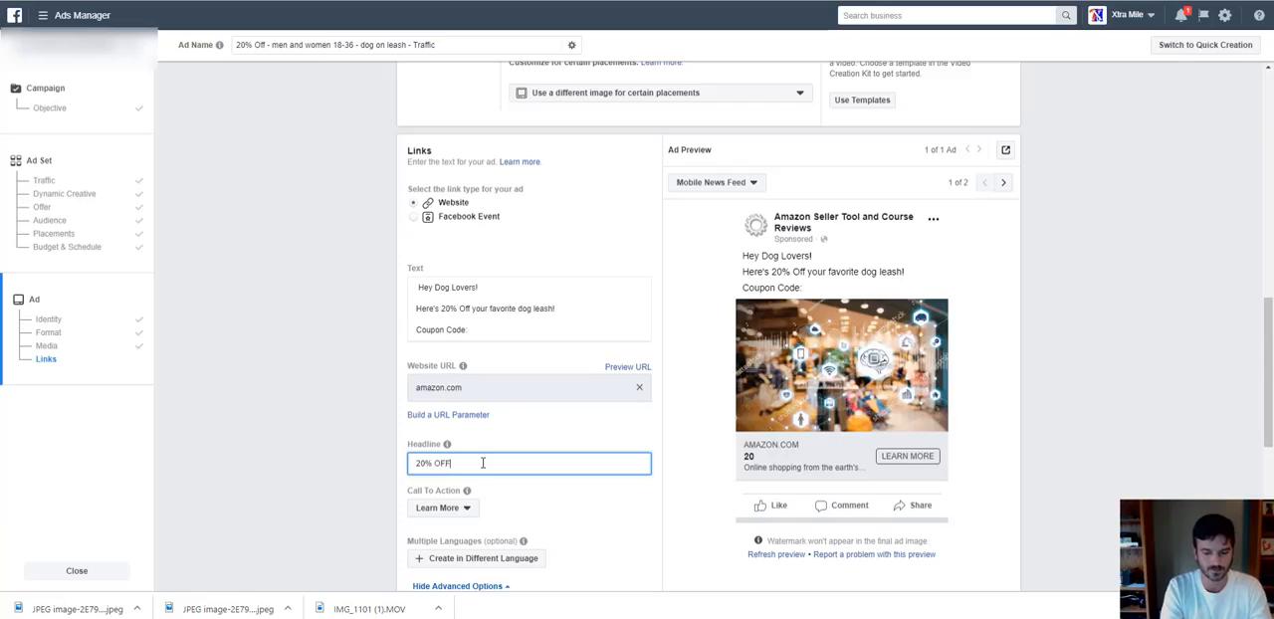
type(" - Cou")
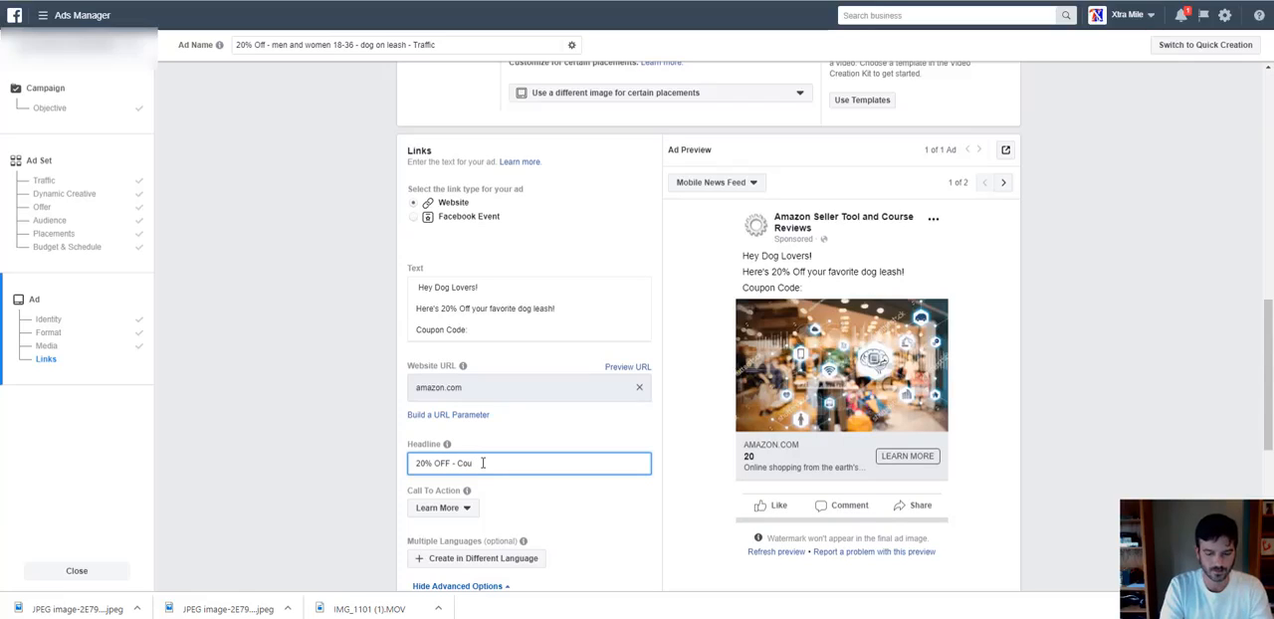
type("pon Code")
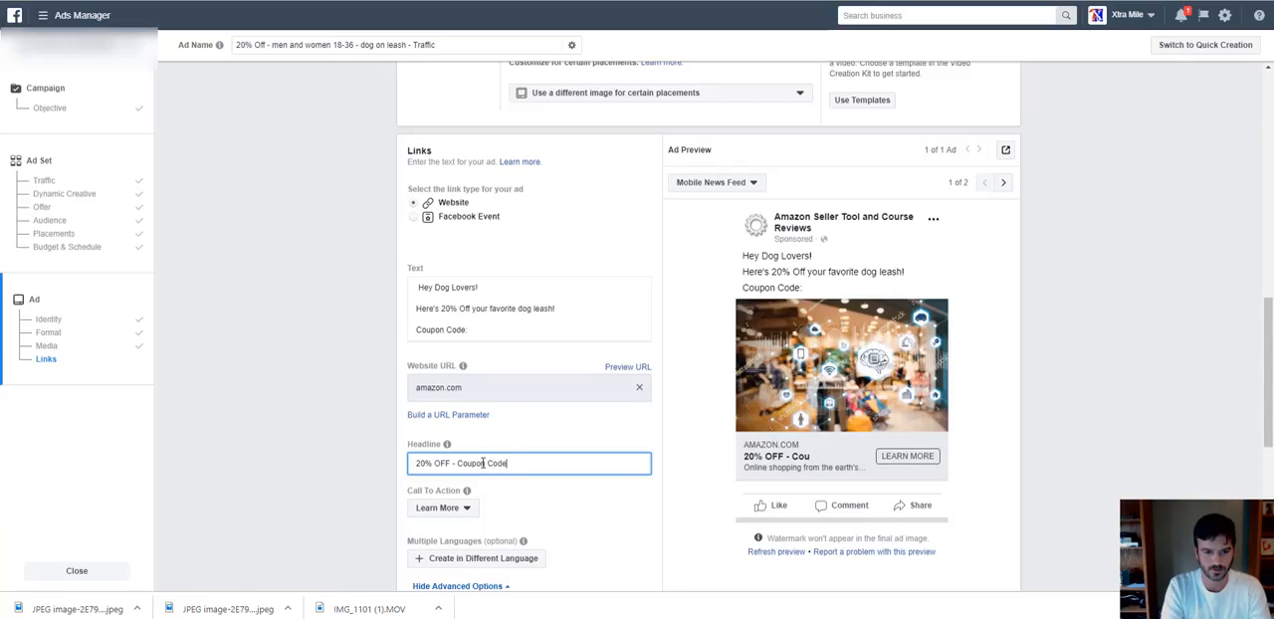
type(" Doggy")
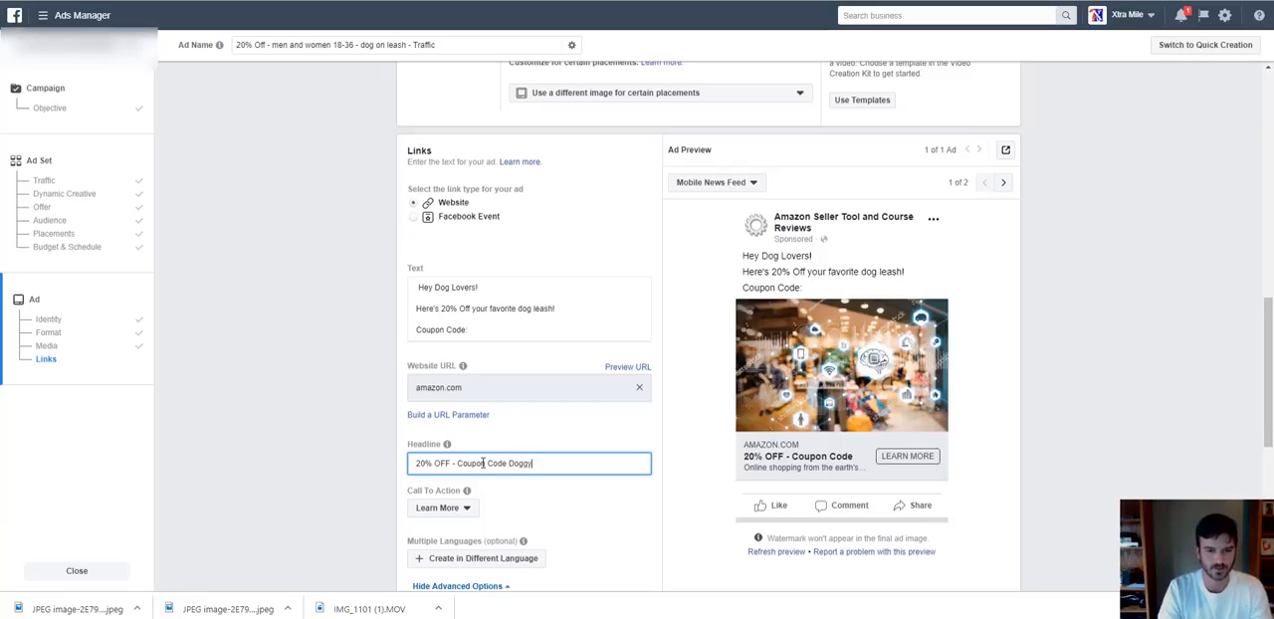
Complete the coupon line in the ad text with the code "Doggy".
left_click(502, 319)
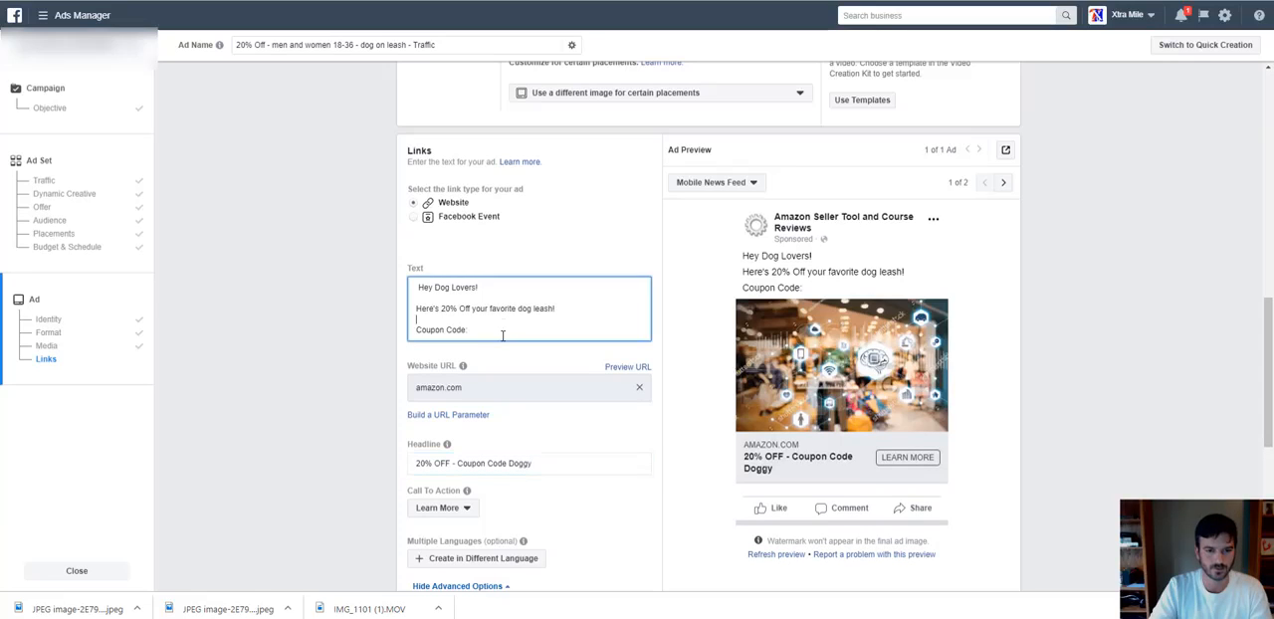
left_click(501, 330)
type("D")
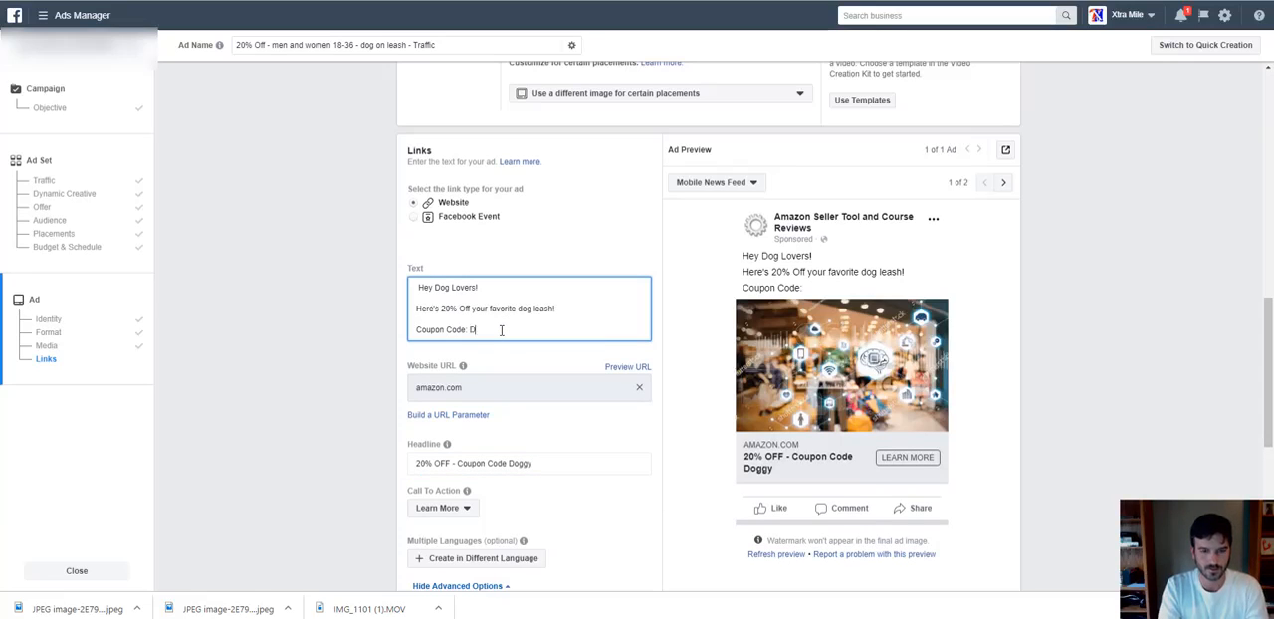
type("oggy")
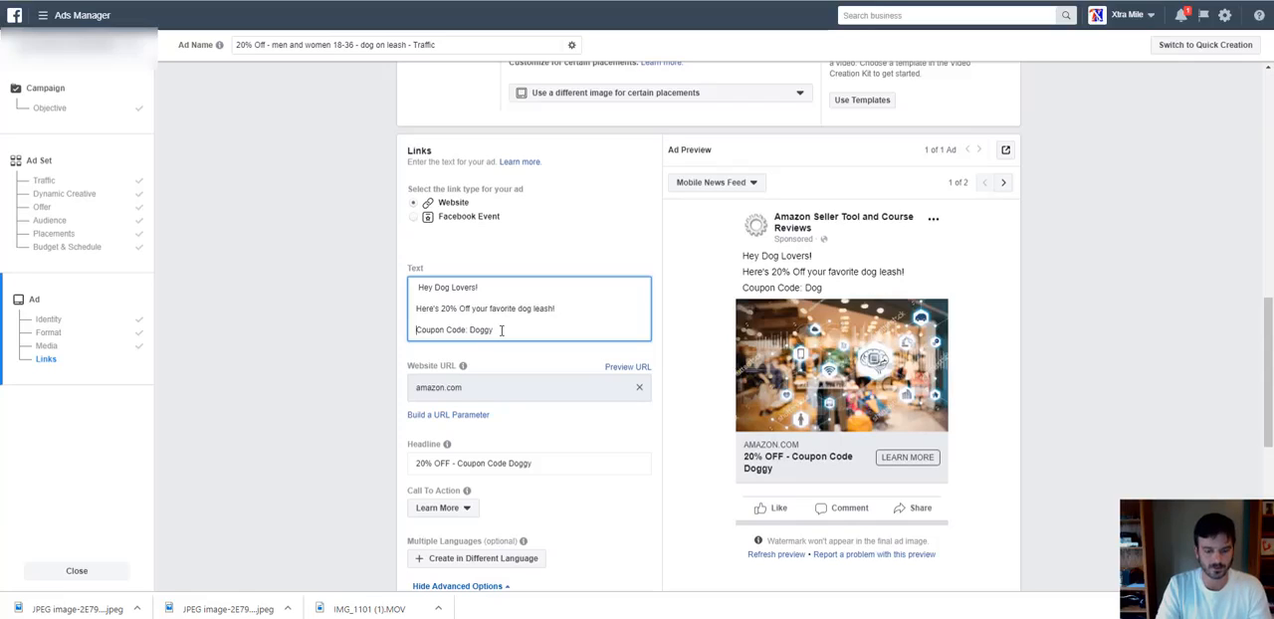
Reword the last line of the ad text to "Use Coupon Code Doggy at checkout", without the colon.
key("Home")
type("Use")
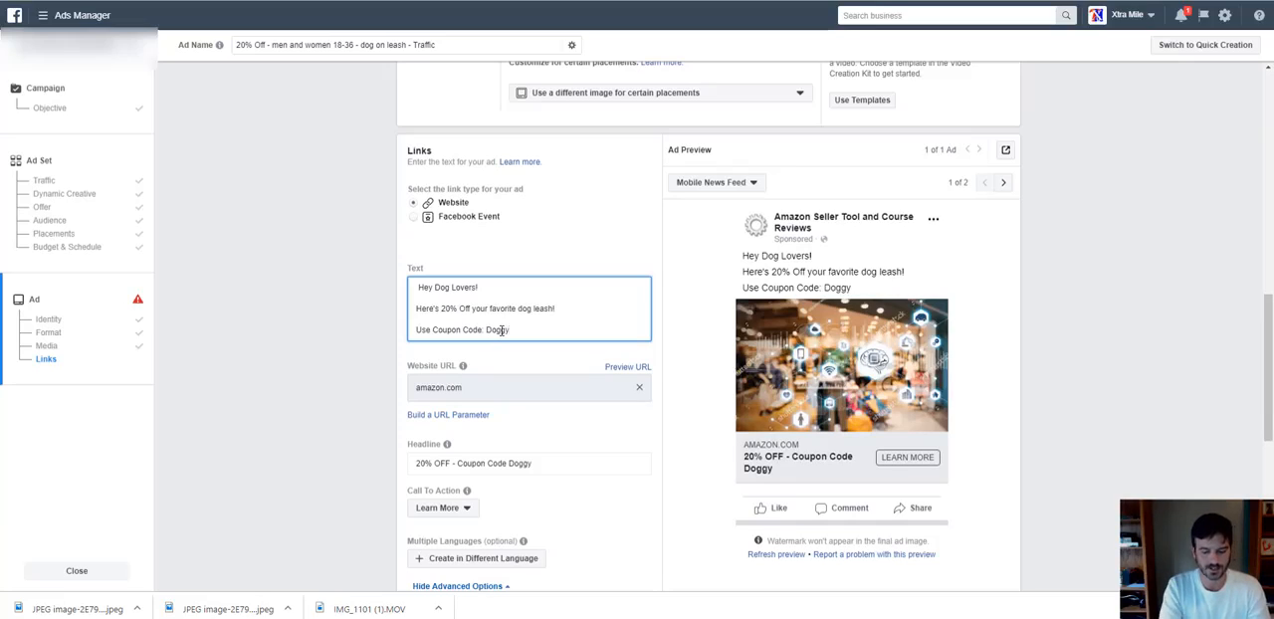
type("at checkout")
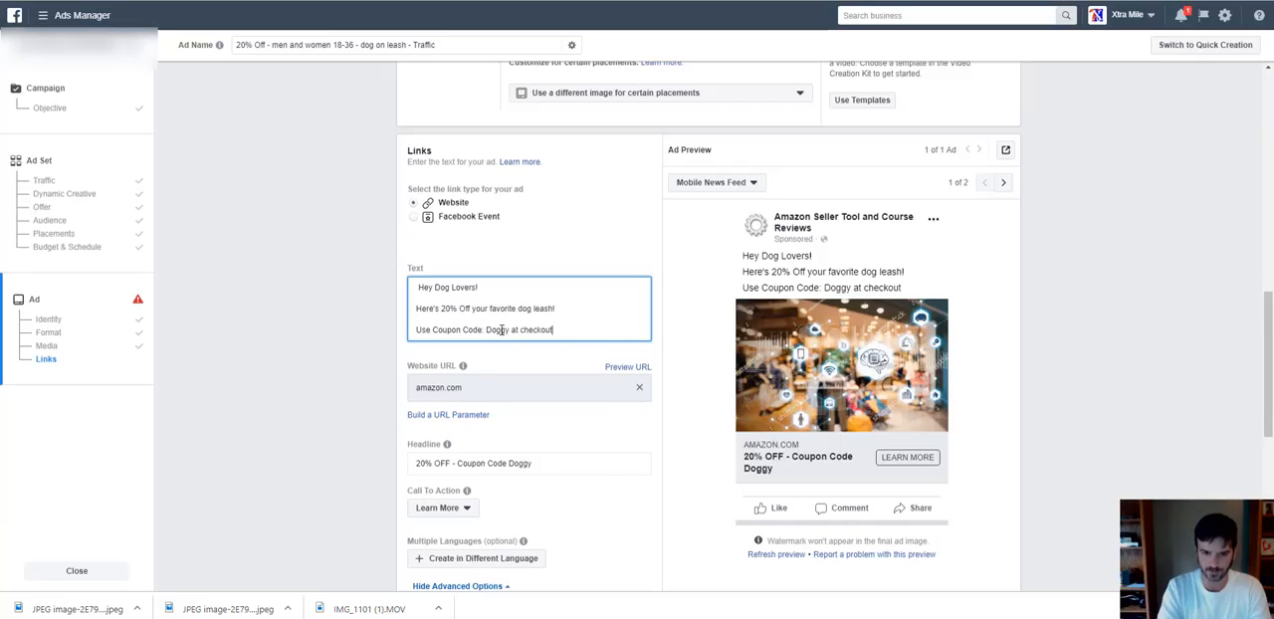
key("BackSpace")
type("t")
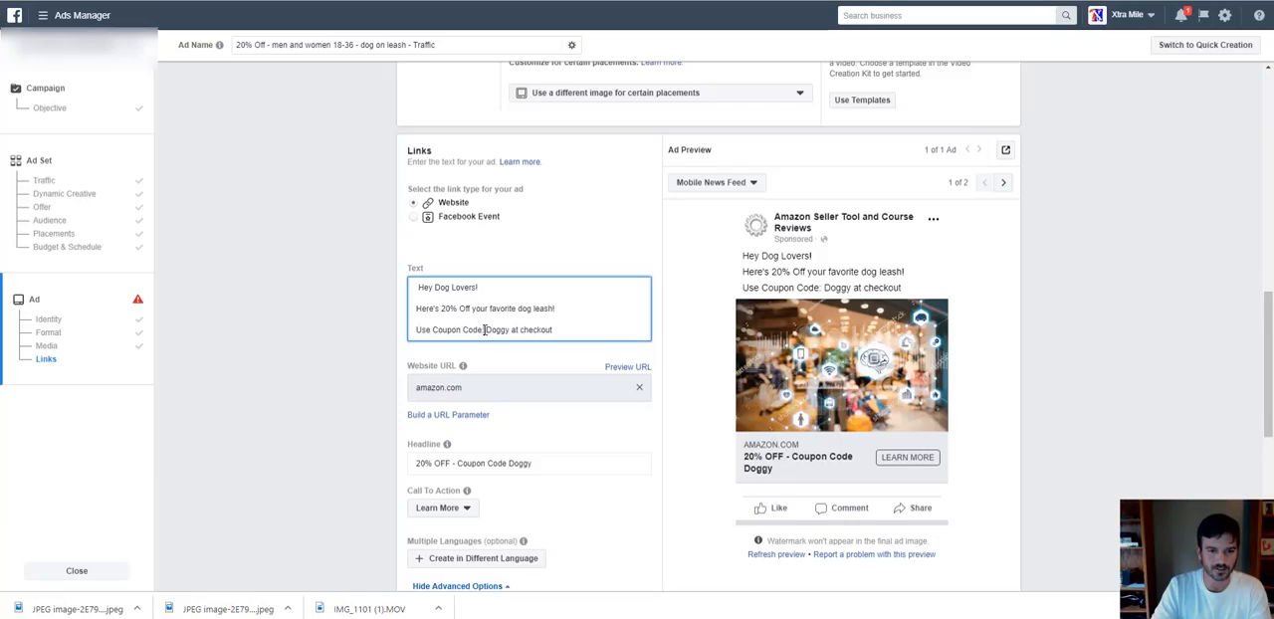
left_click(485, 330)
key("BackSpace")
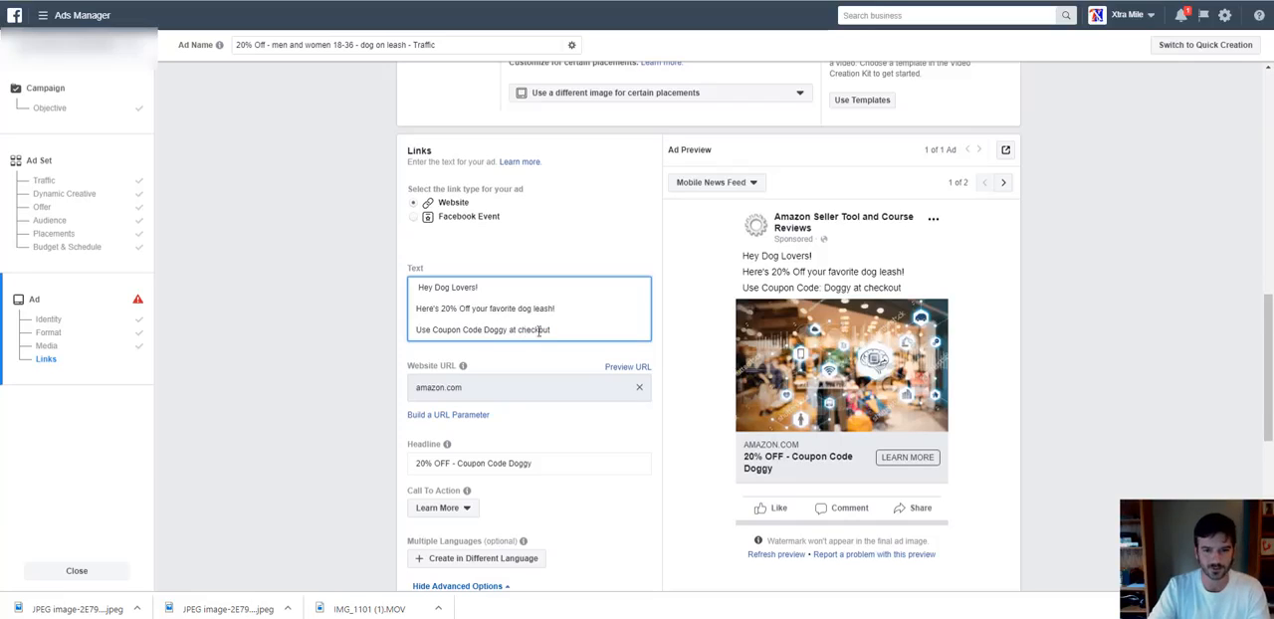
left_click(566, 333)
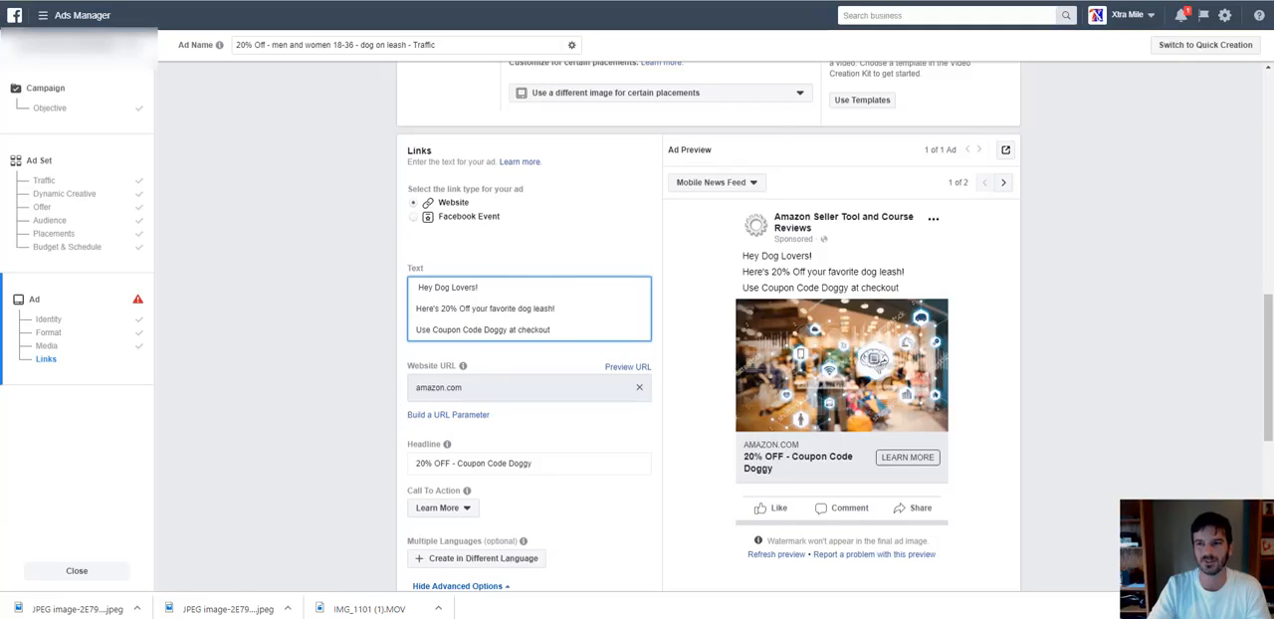
Find a full-body dog emoji with the search word "dog" and add it after "Hey Dog Lovers!" in the ad text.
left_click(1085, 0)
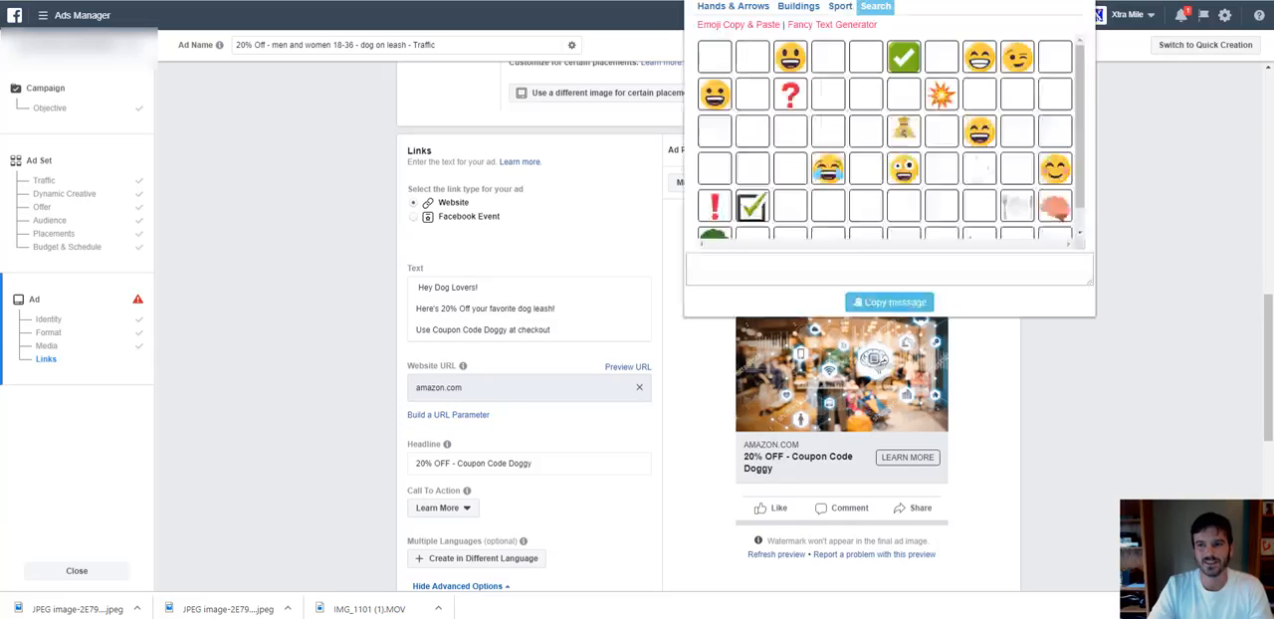
left_click(872, 7)
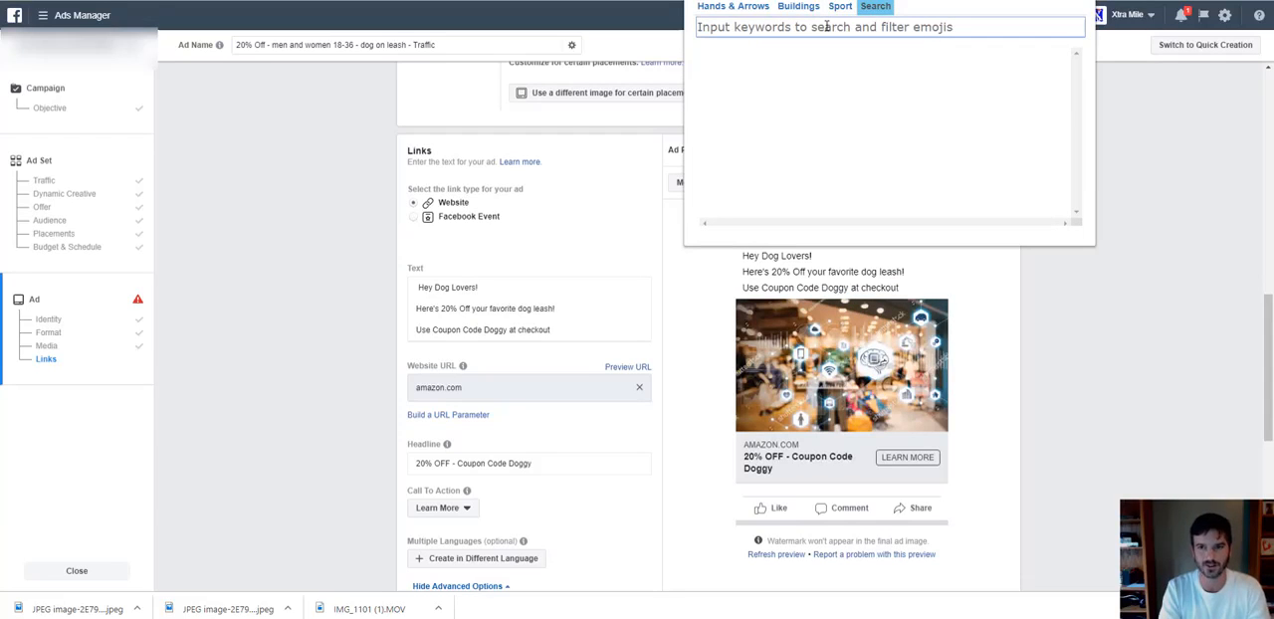
type("dog")
left_click(793, 69)
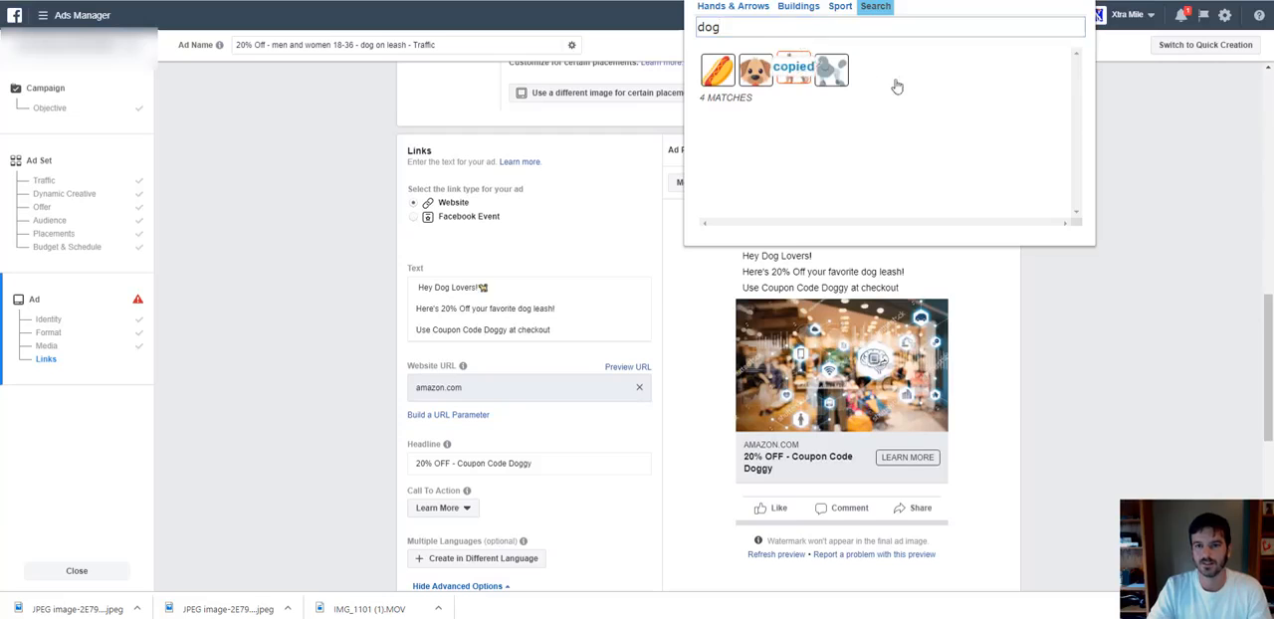
left_click(626, 125)
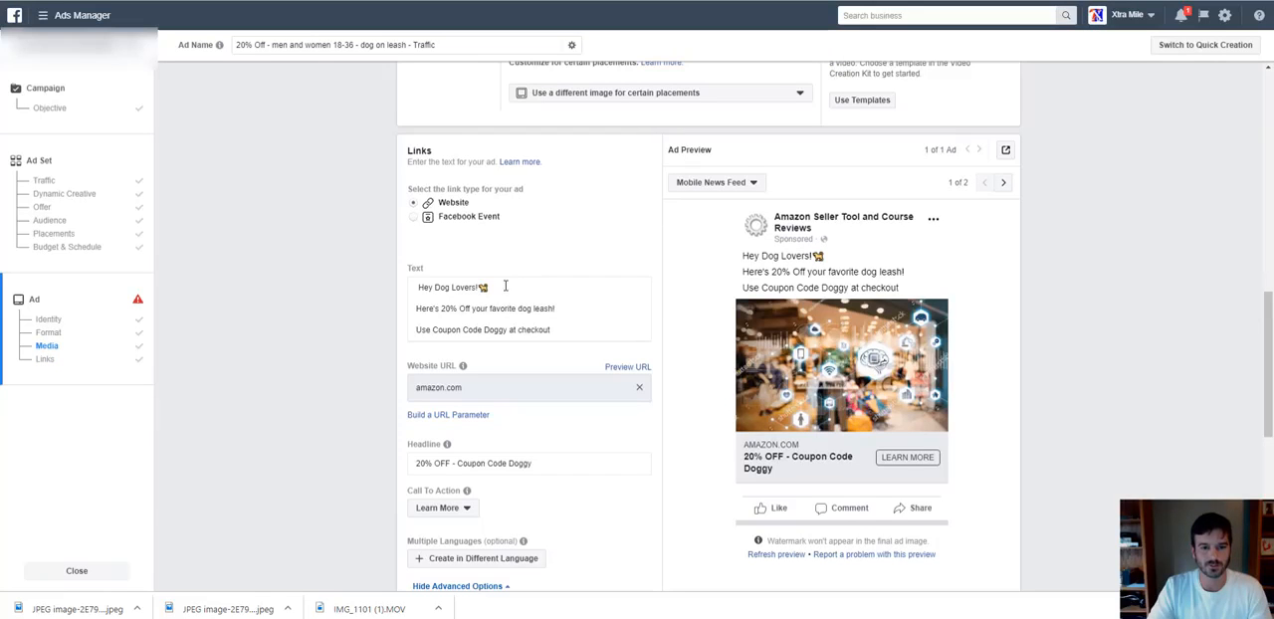
left_click(505, 286)
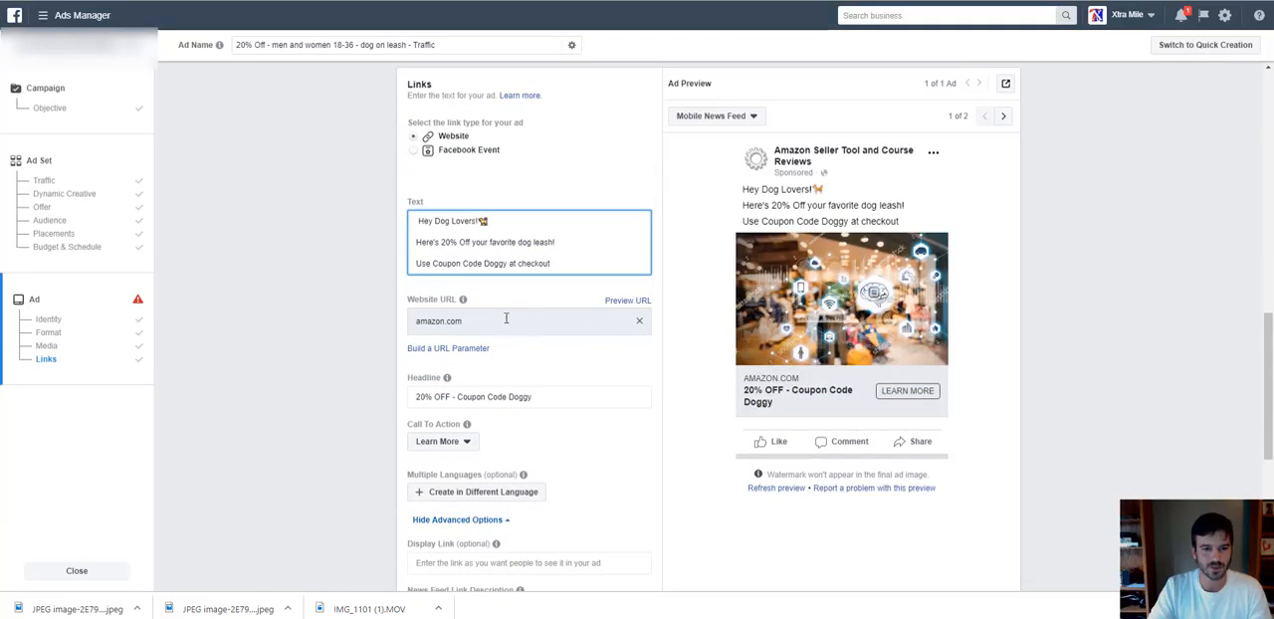
Look through the available call-to-action options and set the ad's call to action to Shop Now.
triple_click(493, 320)
triple_click(517, 396)
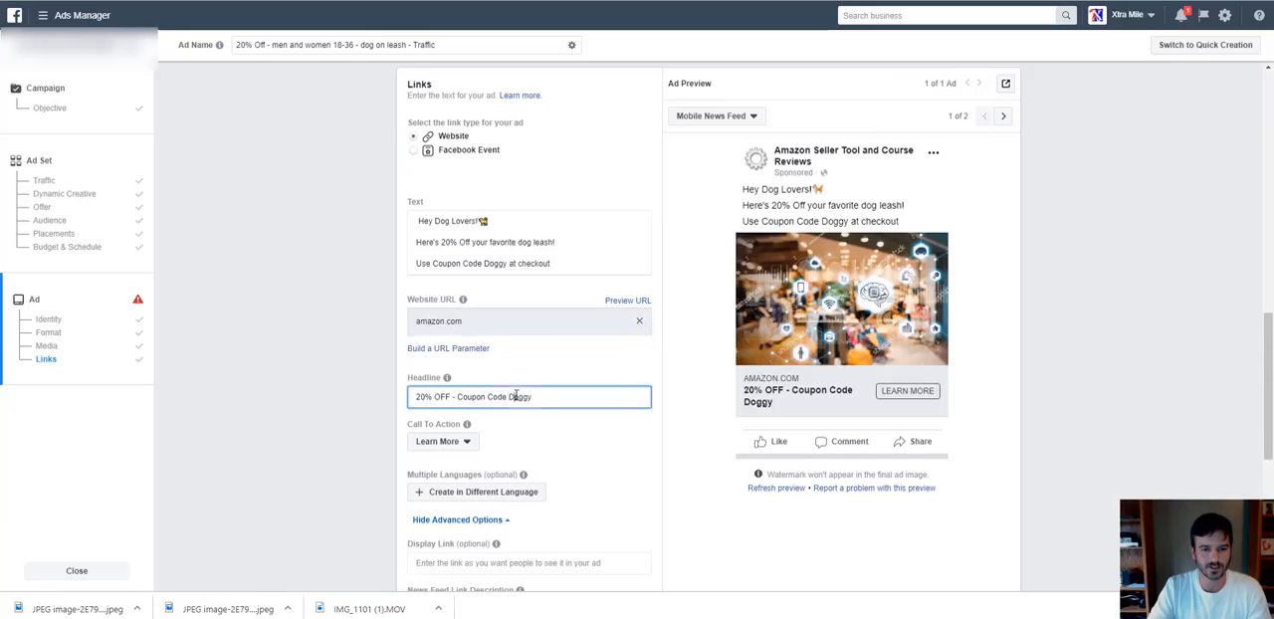
scroll(537, 383, "down", 1)
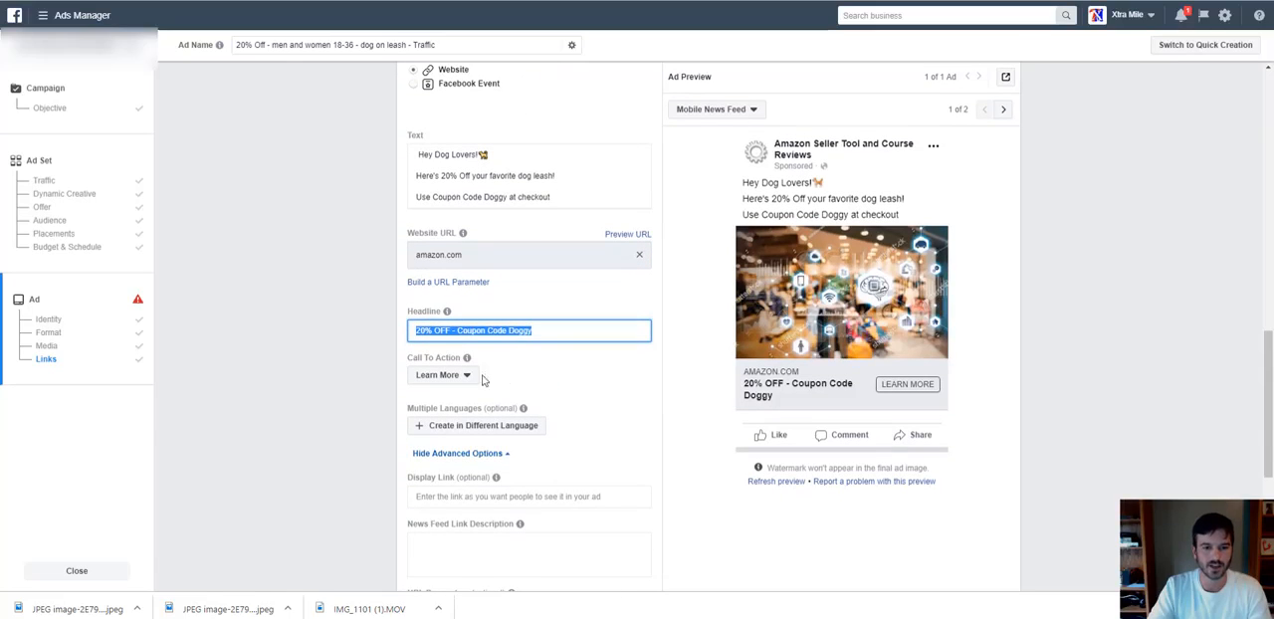
left_click(446, 375)
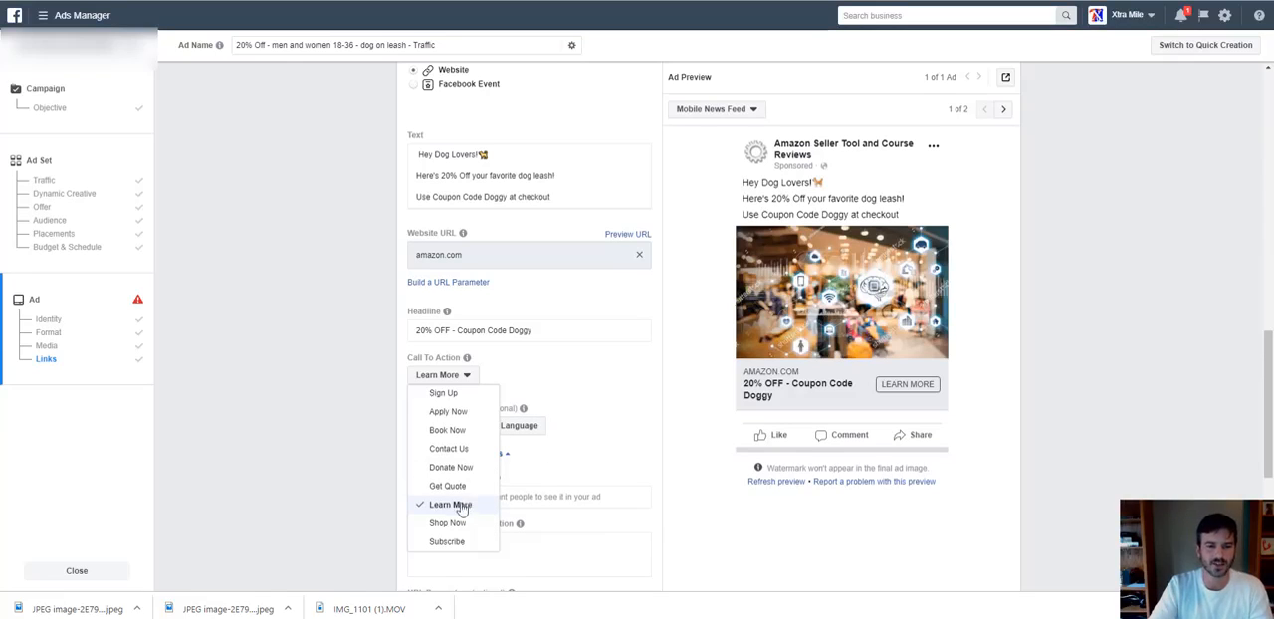
scroll(463, 451, "up", 3)
scroll(463, 452, "up", 1)
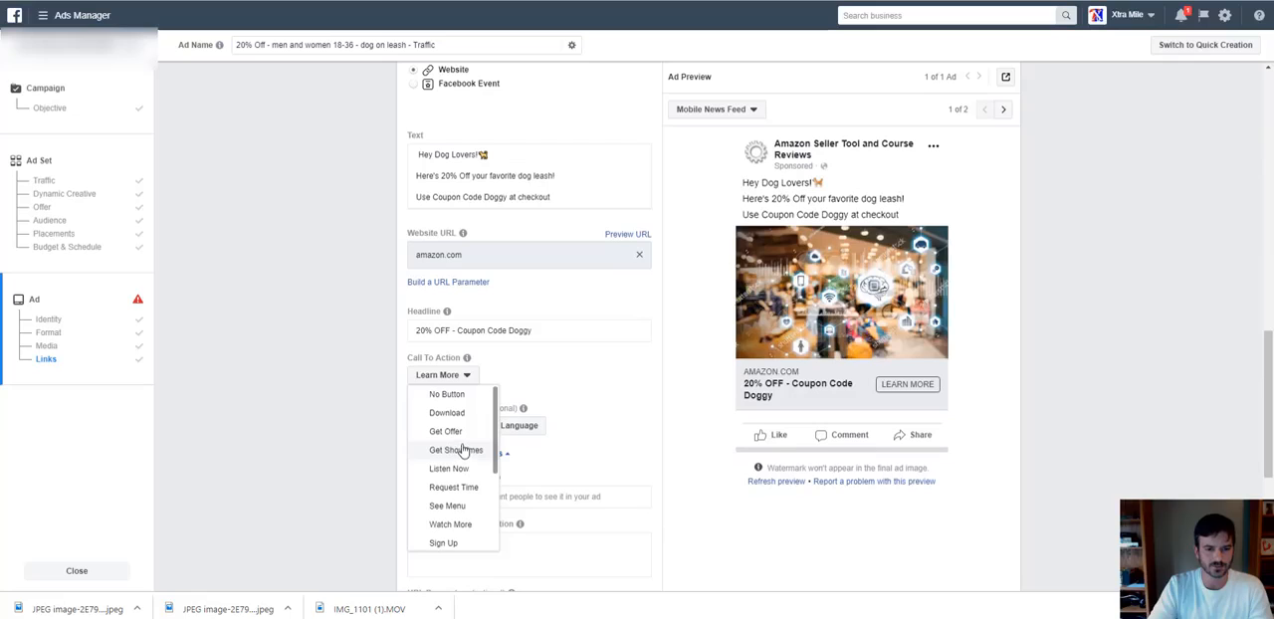
scroll(460, 443, "down", 3)
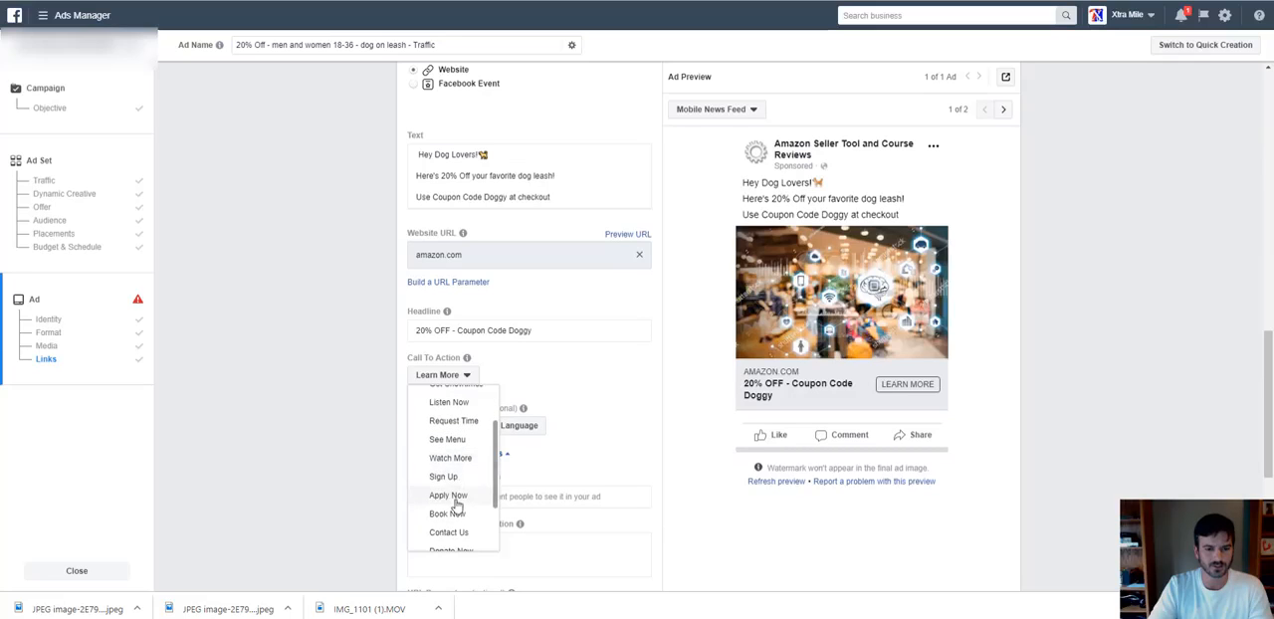
scroll(452, 485, "down", 2)
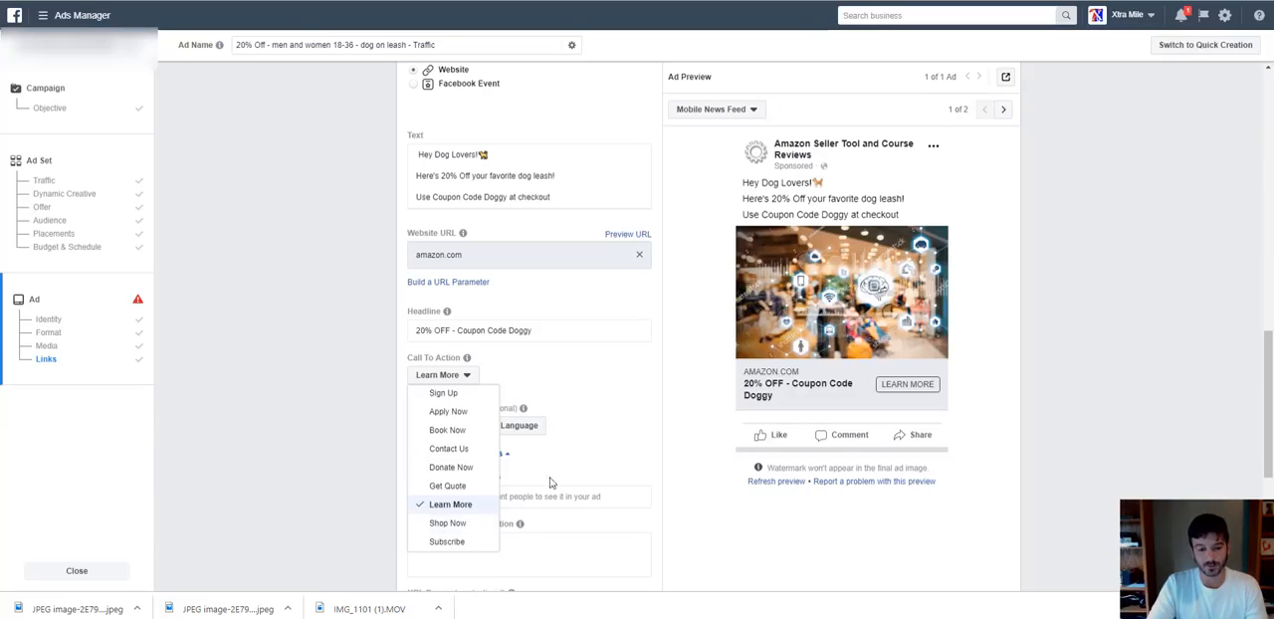
left_click(467, 523)
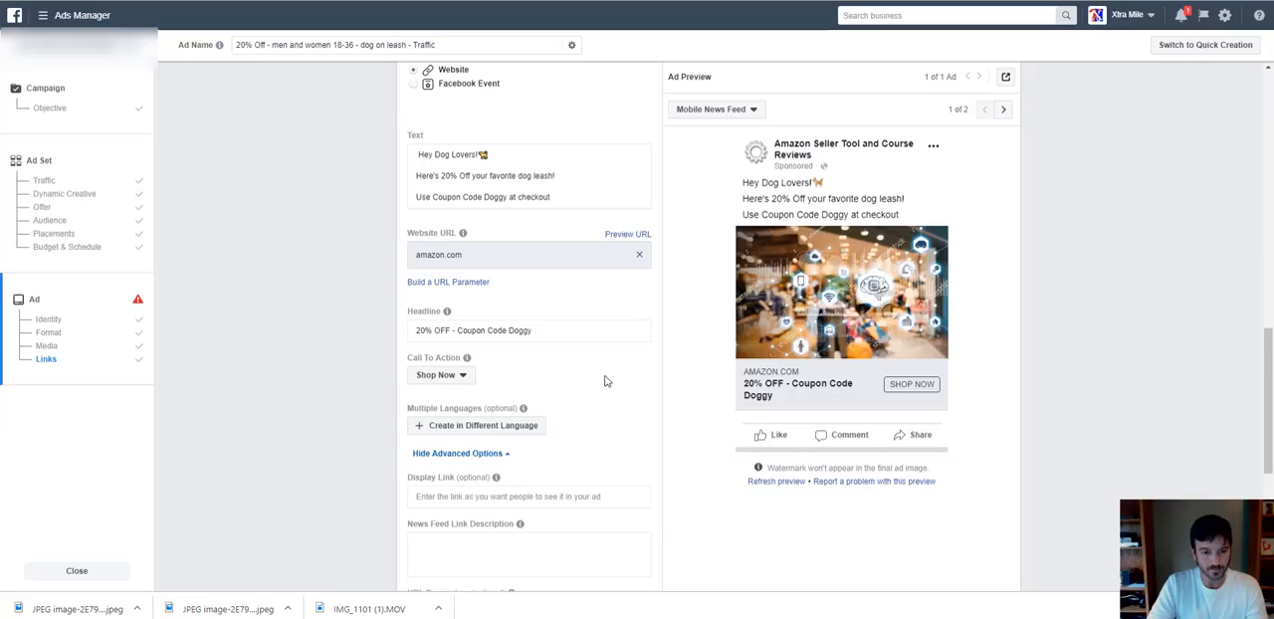
Enter "Limited Time" as the ad's News Feed link description.
scroll(602, 376, "down", 3)
scroll(563, 373, "down", 2)
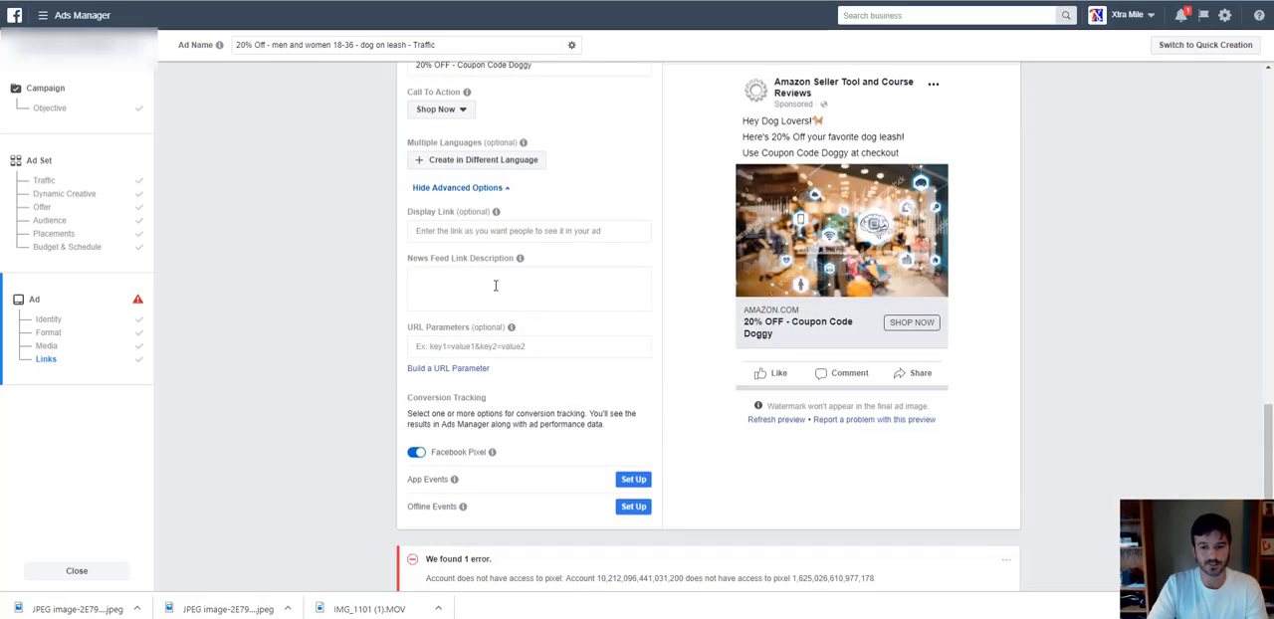
left_click(495, 286)
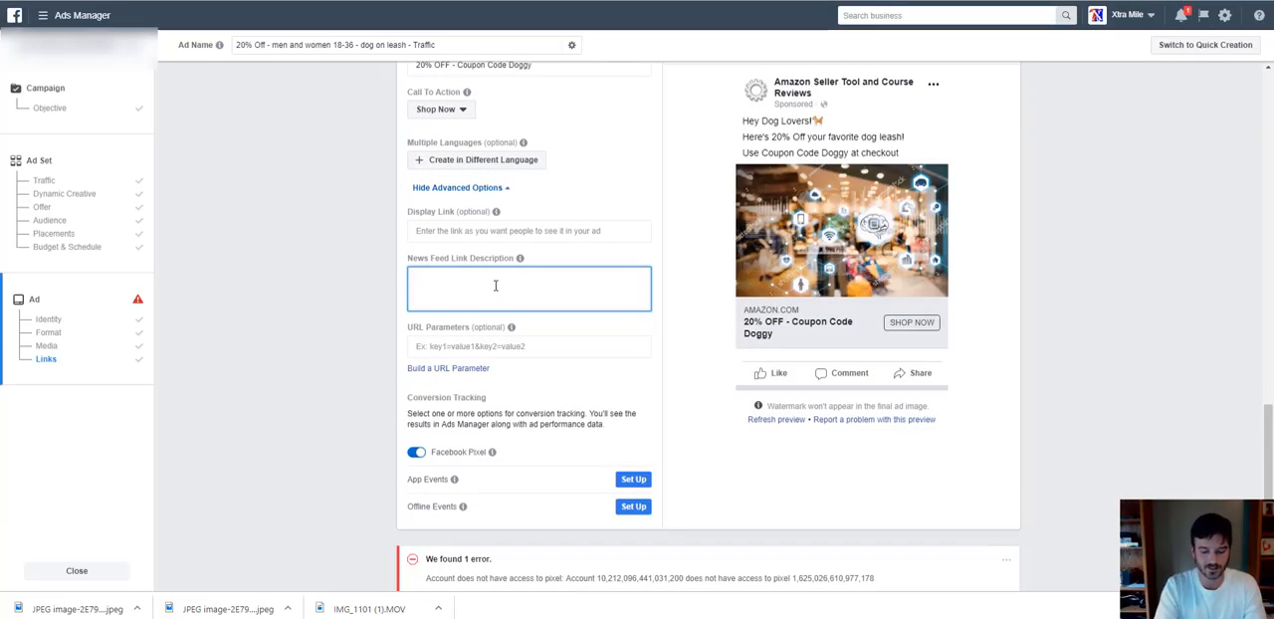
type("Limited")
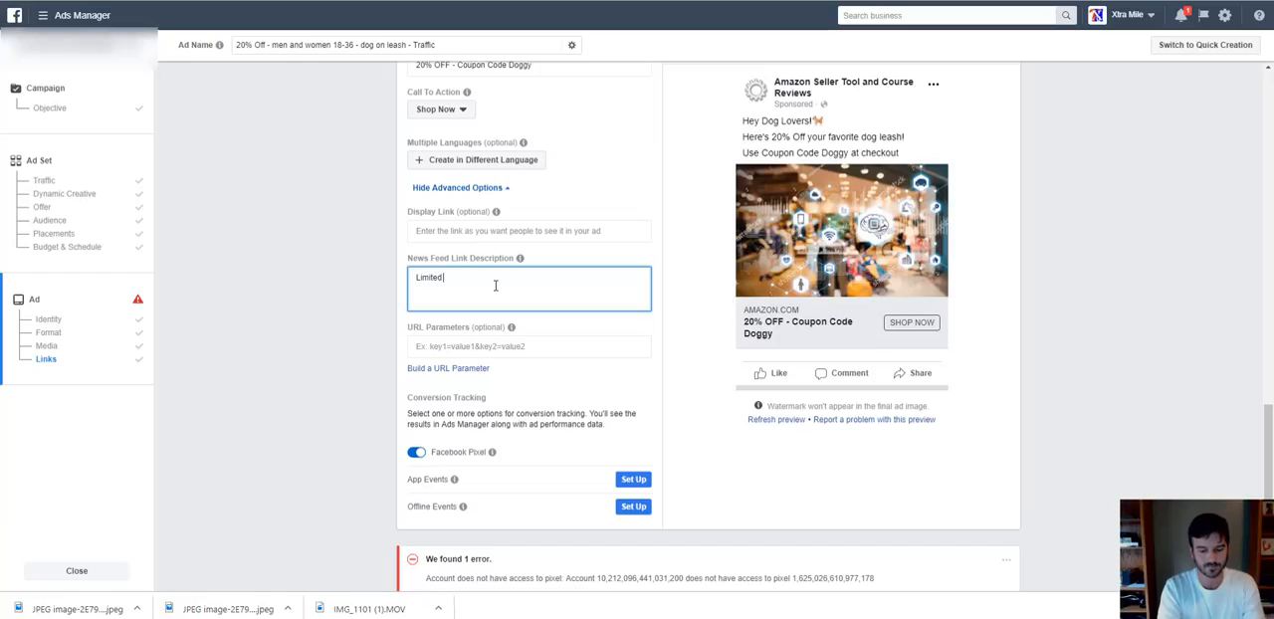
type(" Time")
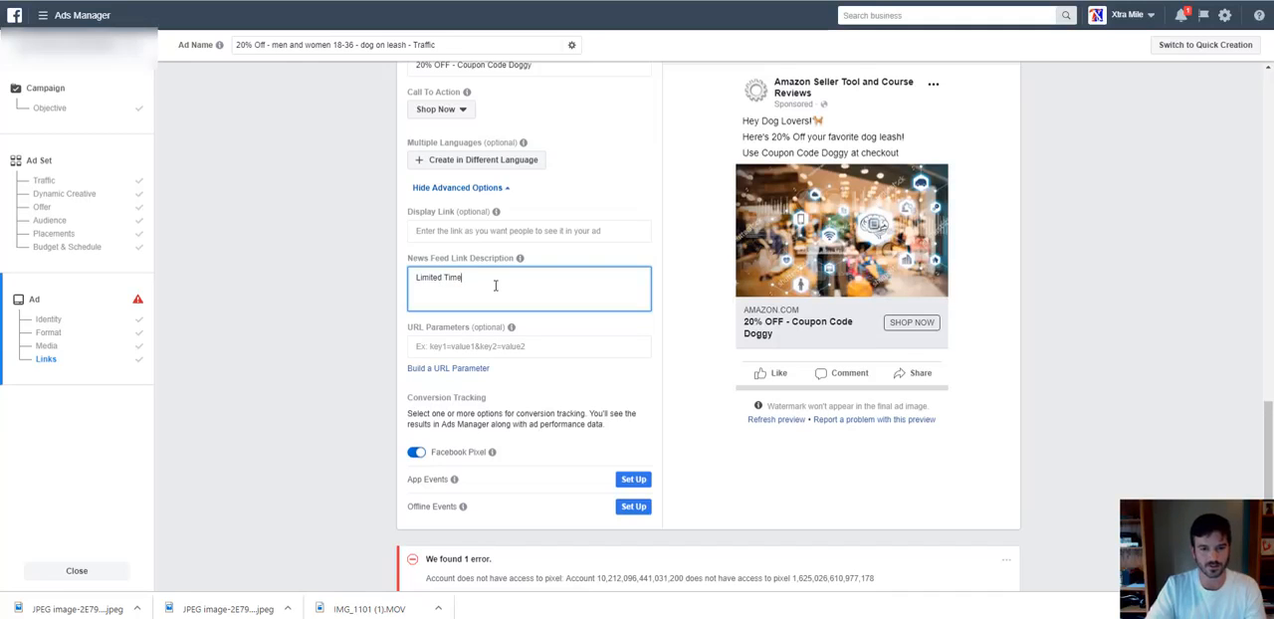
left_click(627, 195)
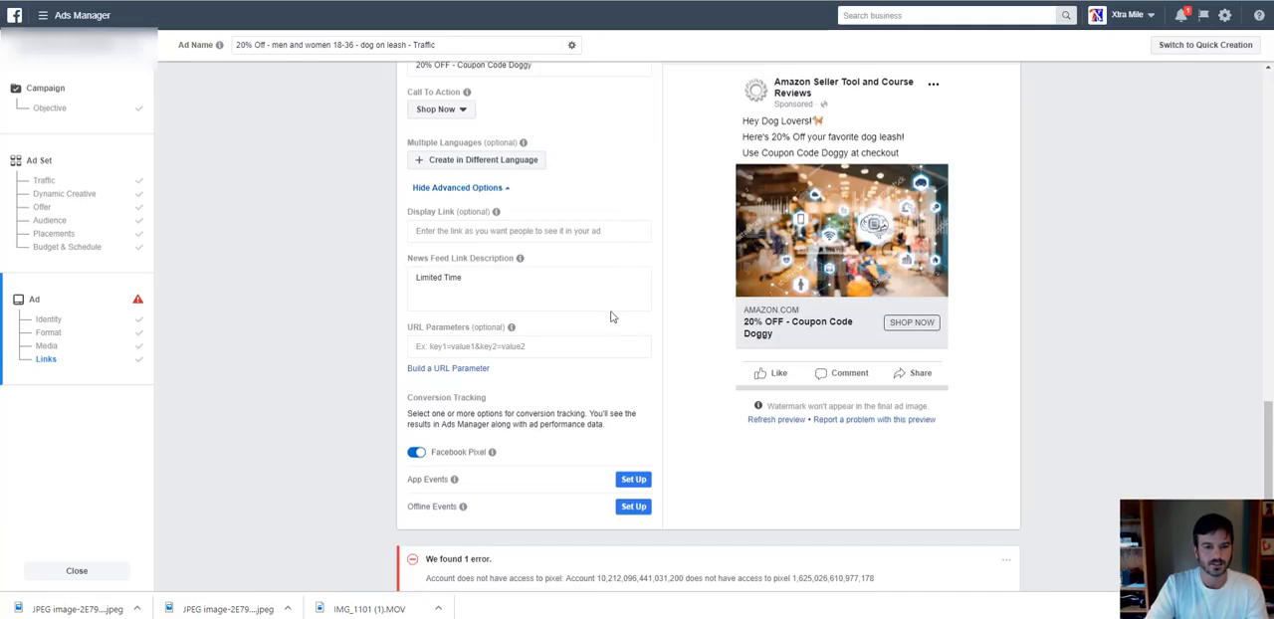
Review the ad's conversion tracking options, text and preview, and the error notice above the confirmation controls.
scroll(594, 412, "down", 1)
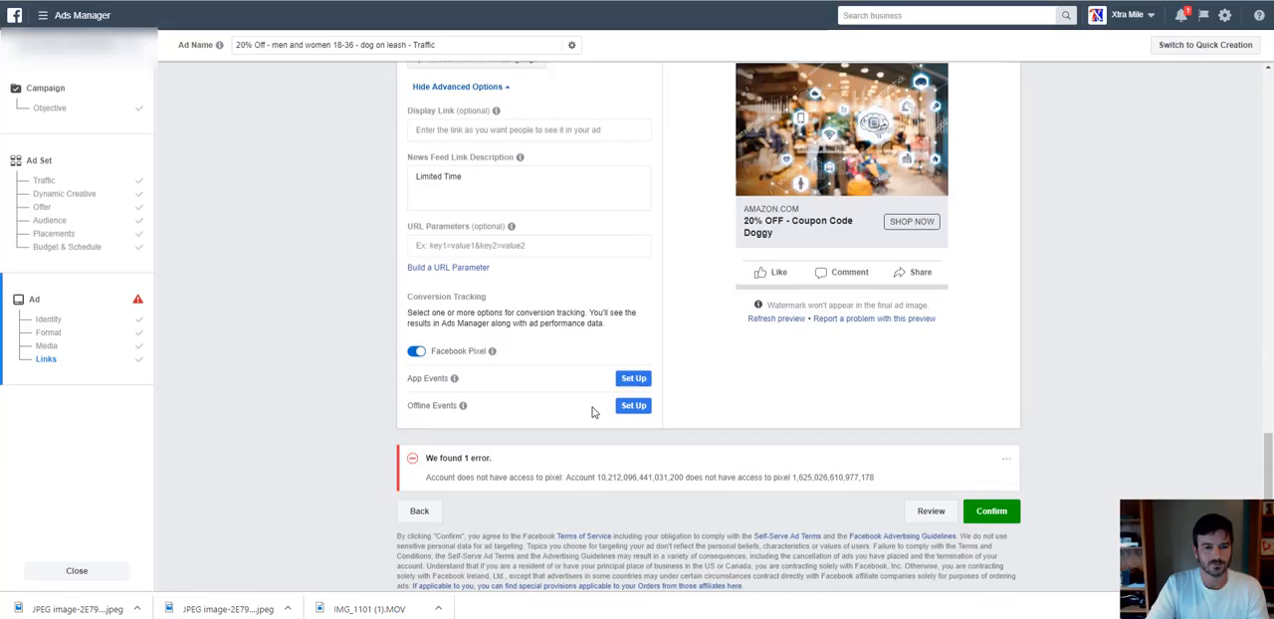
scroll(591, 411, "up", 1)
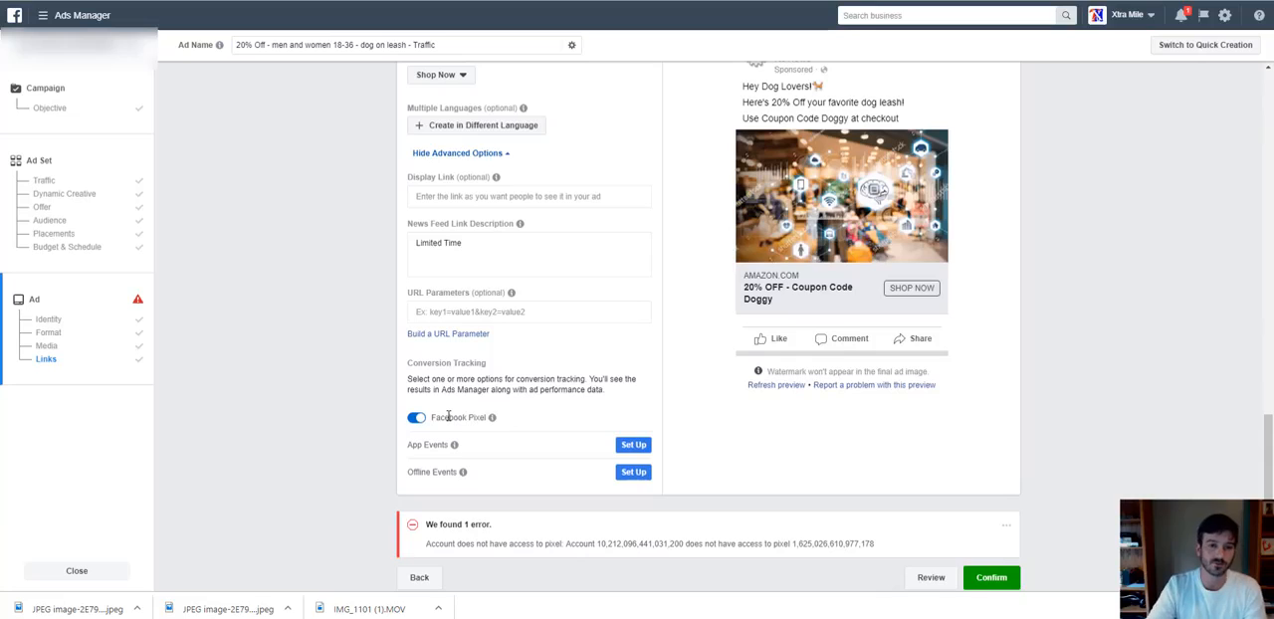
scroll(448, 417, "up", 3)
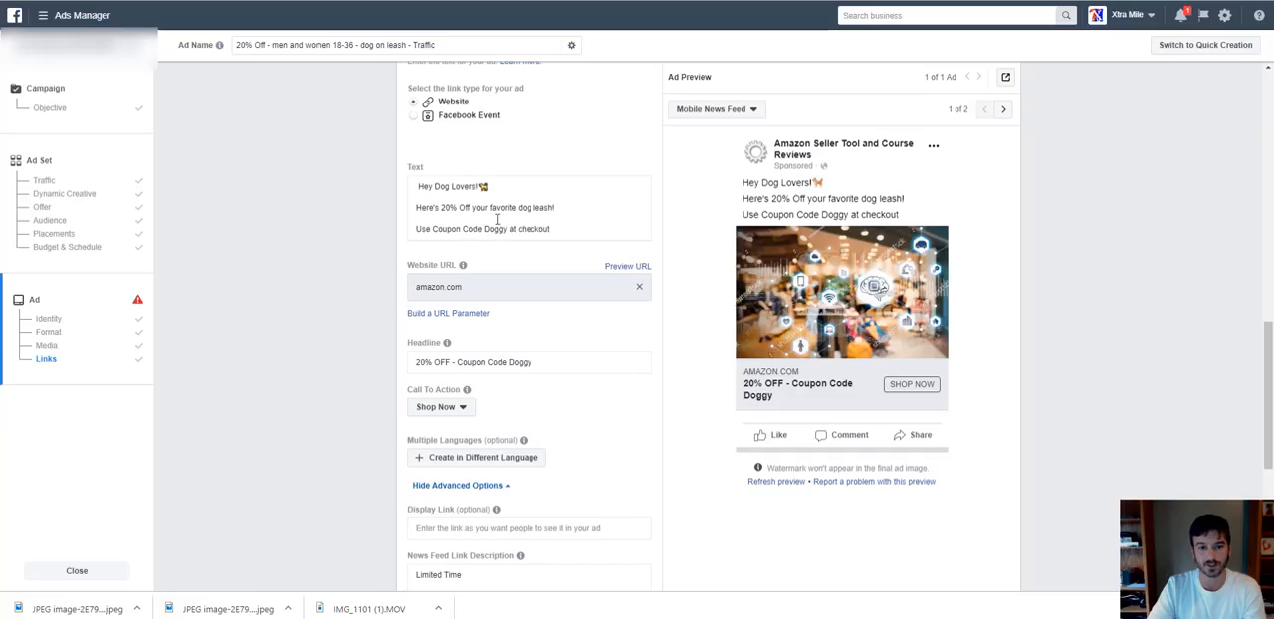
left_click(576, 230)
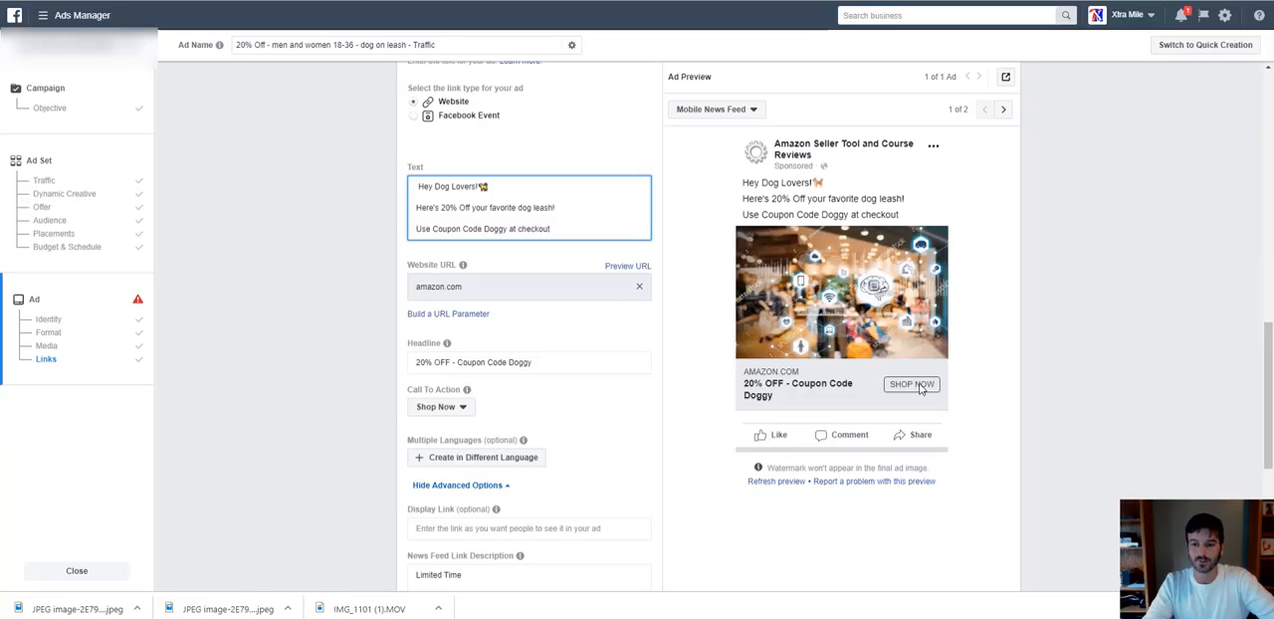
scroll(921, 388, "down", 5)
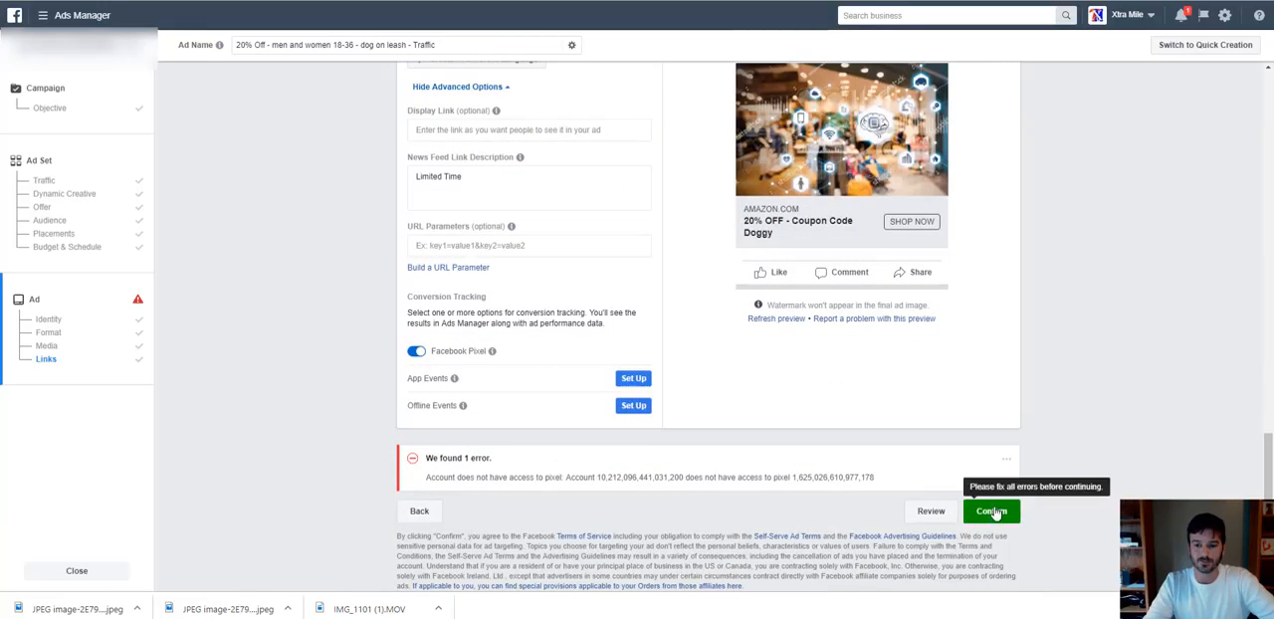